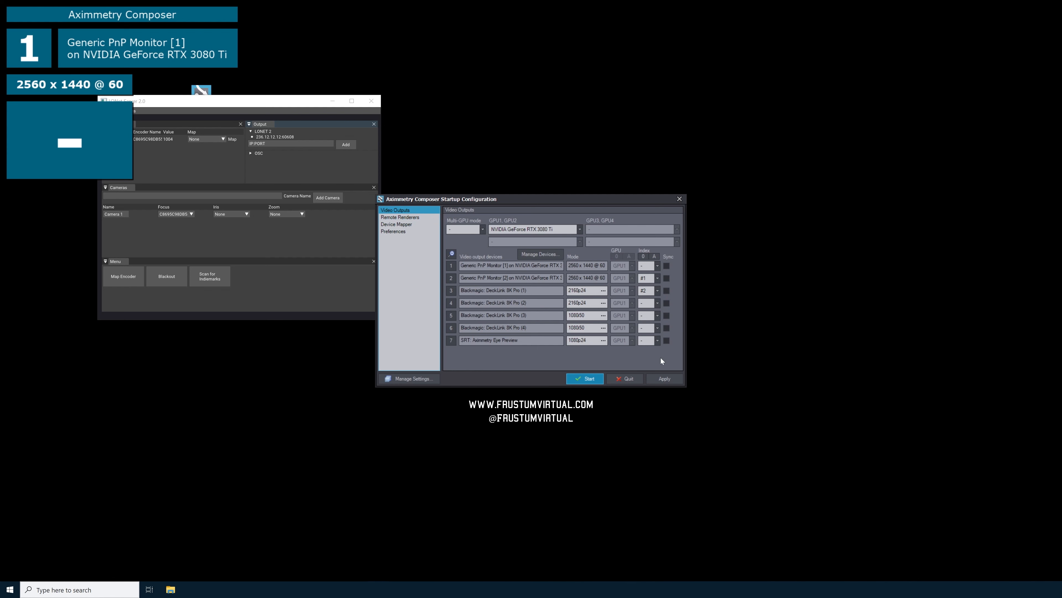
Step: Apply the startup video output configuration and start Composer
left_click(669, 379)
left_click(587, 379)
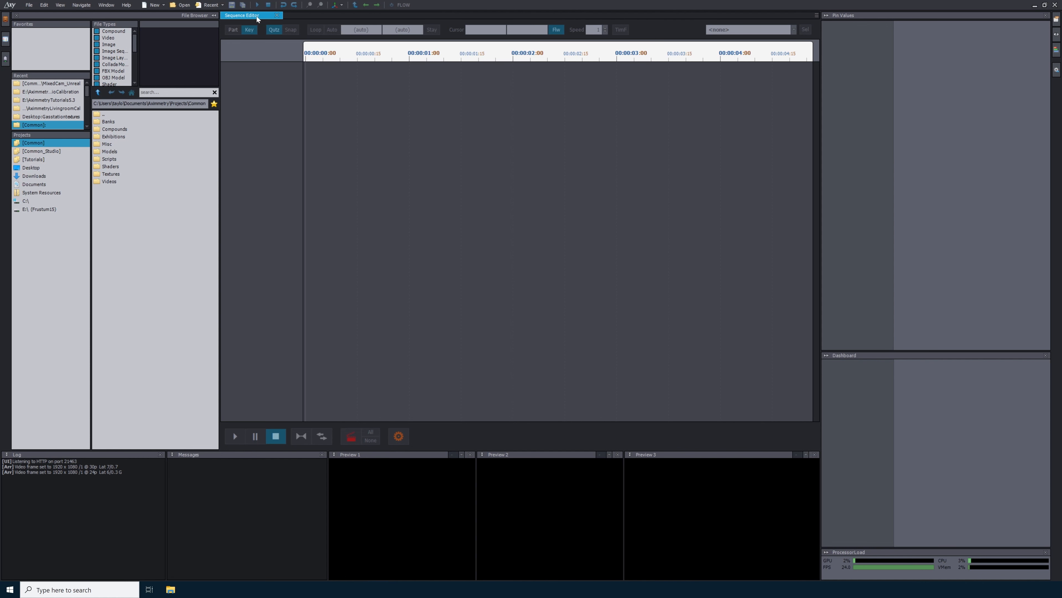
Step: Confirm the rendering preferences with frame size FHD (1920 x 1080) and frame rate 24p, and apply them
left_click(44, 5)
left_click(59, 110)
left_click(437, 206)
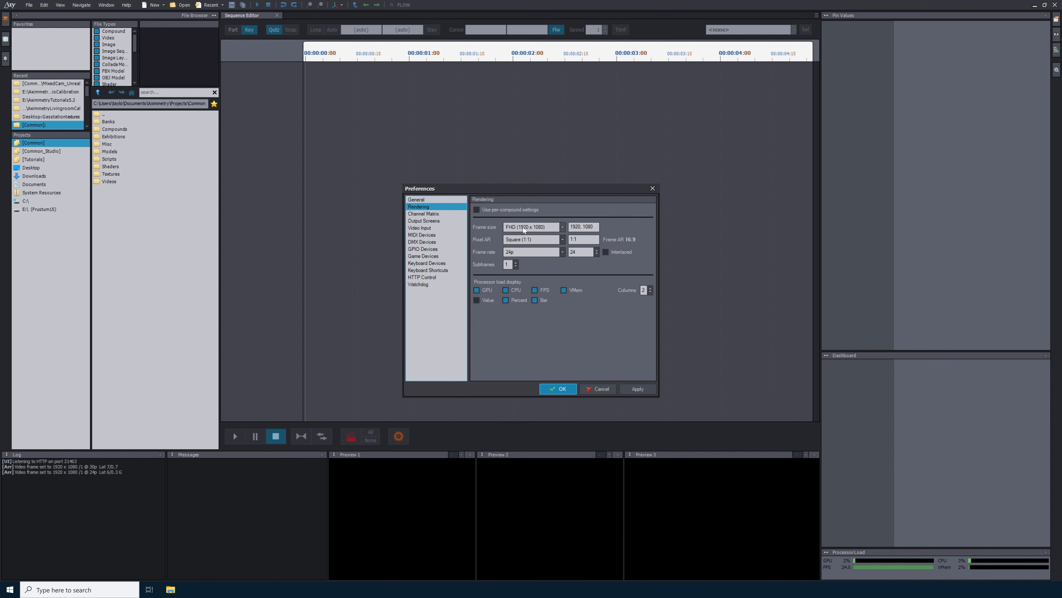
left_click(563, 252)
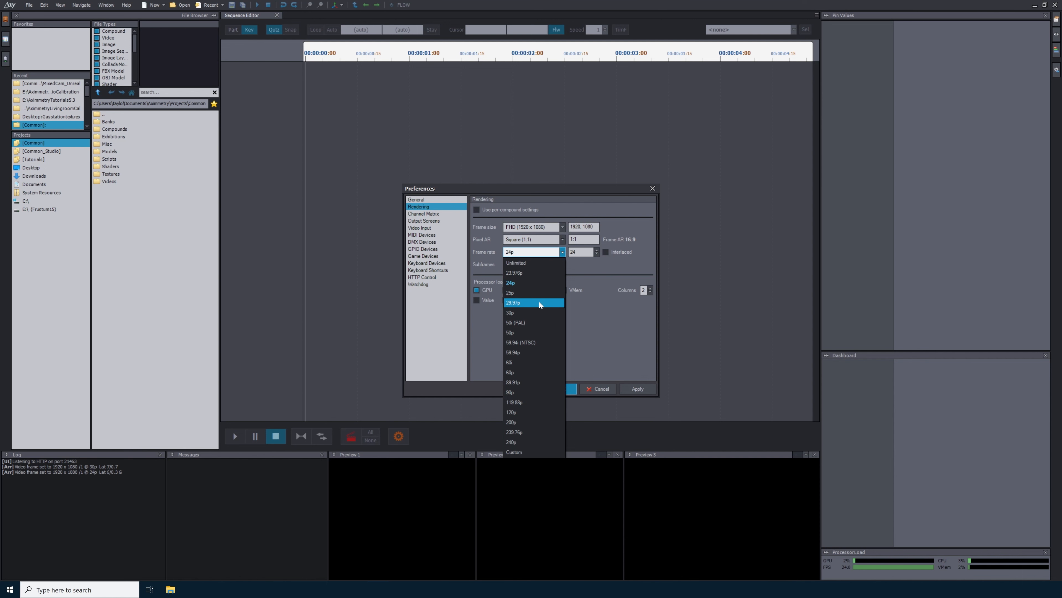
left_click(484, 247)
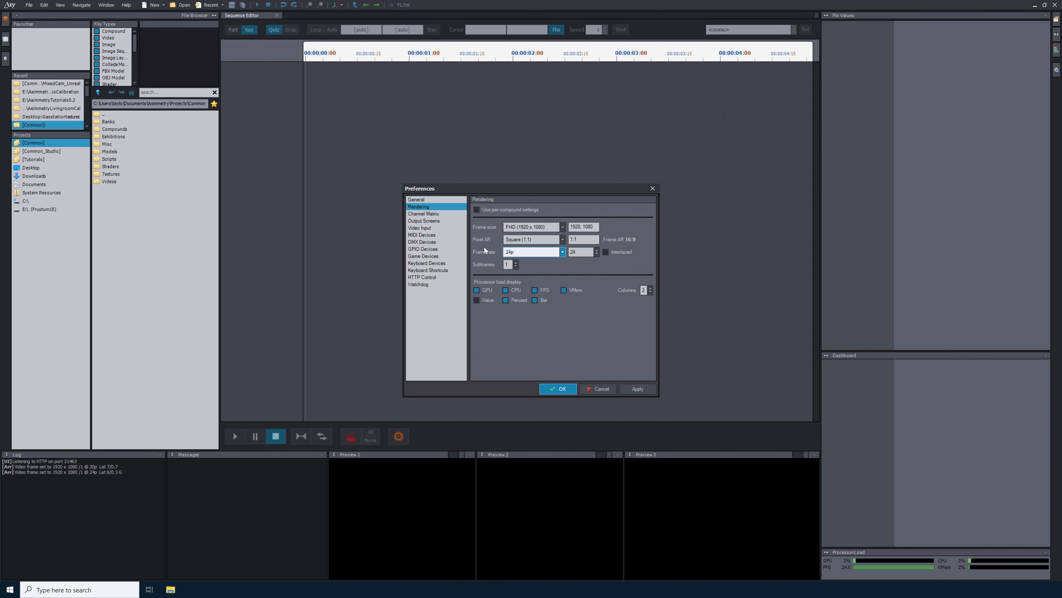
left_click(563, 226)
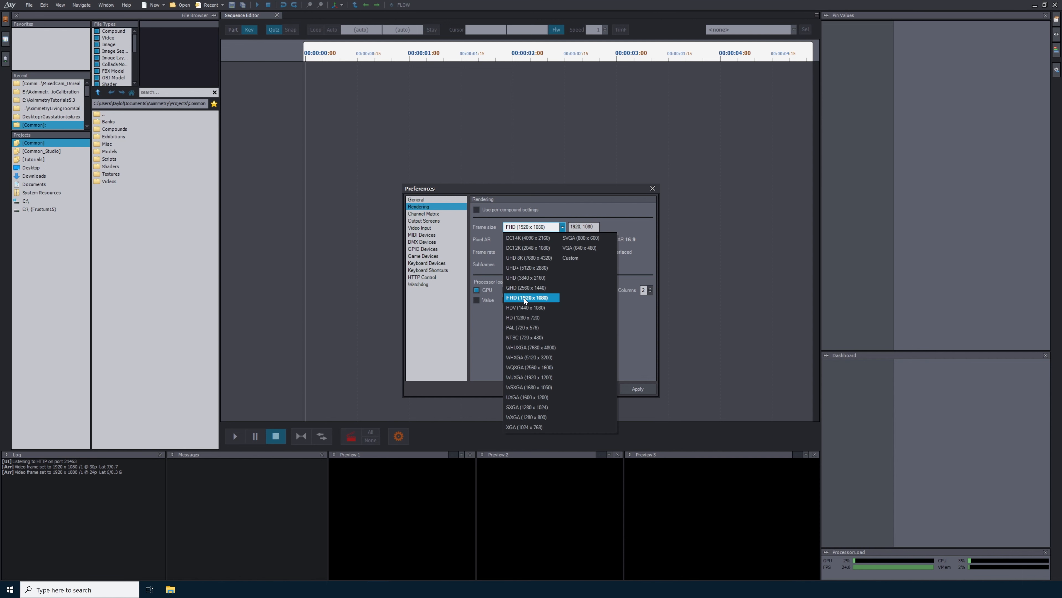
left_click(517, 298)
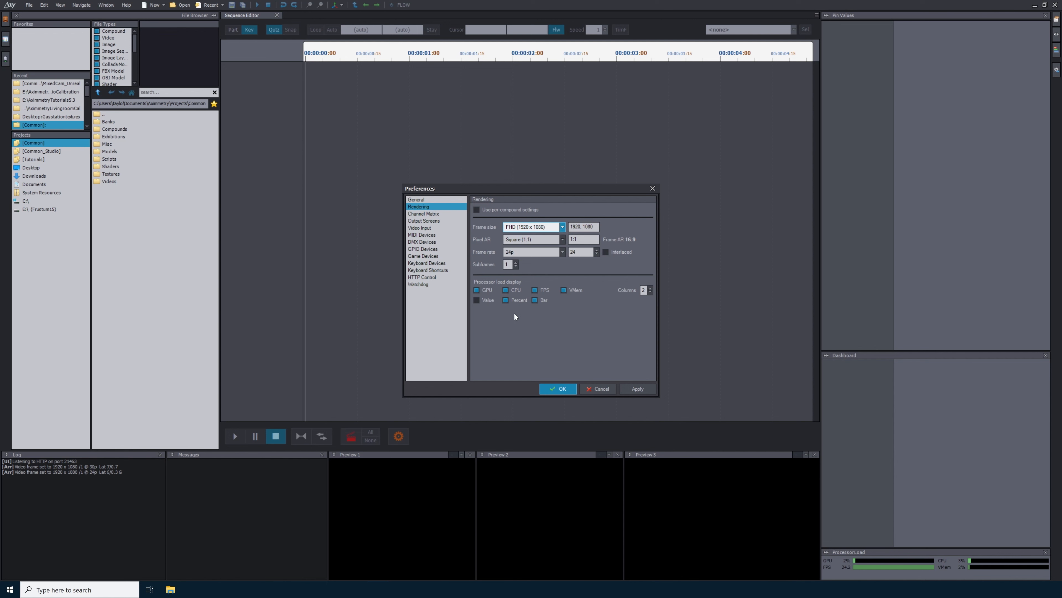
left_click(640, 389)
left_click(558, 388)
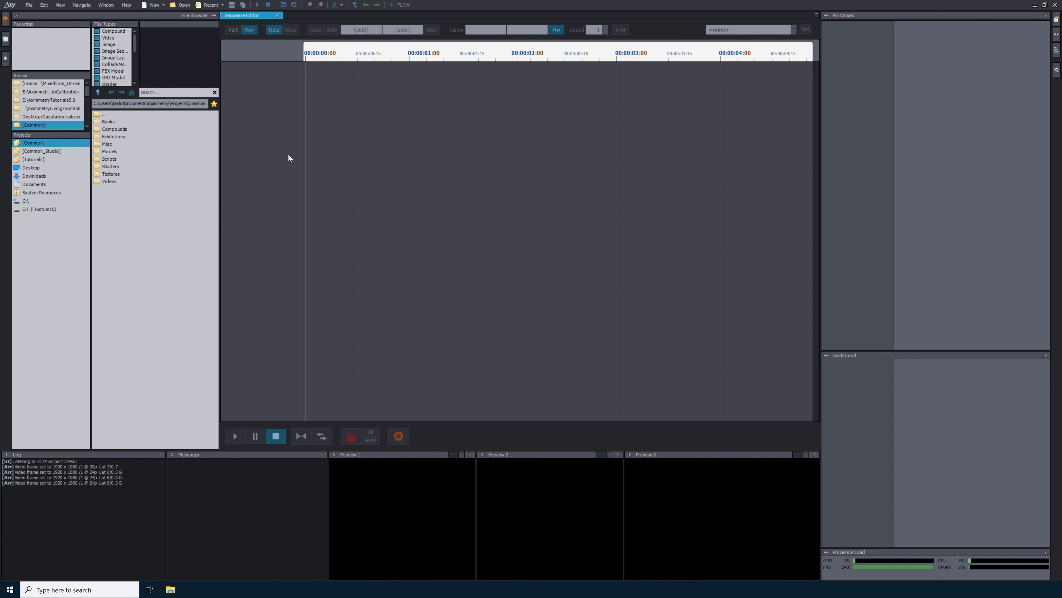
Step: Create a new compound and add MixedCam_Unreal_3+3-Cam.xcomp from the Common_Studio project's Camera/MixedCam_Unreal folder to its flow
left_click(156, 5)
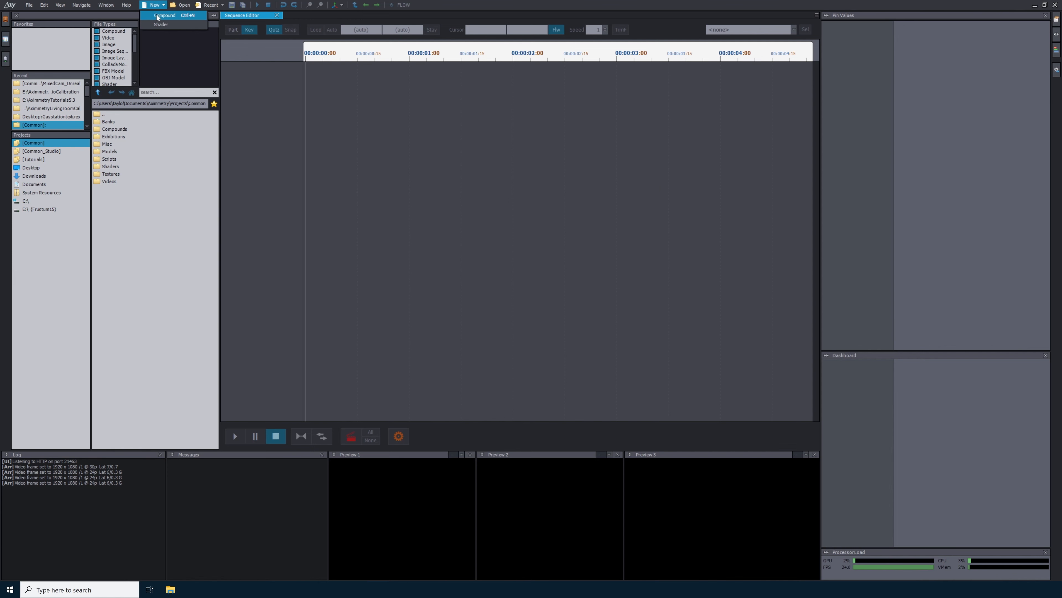
left_click(174, 17)
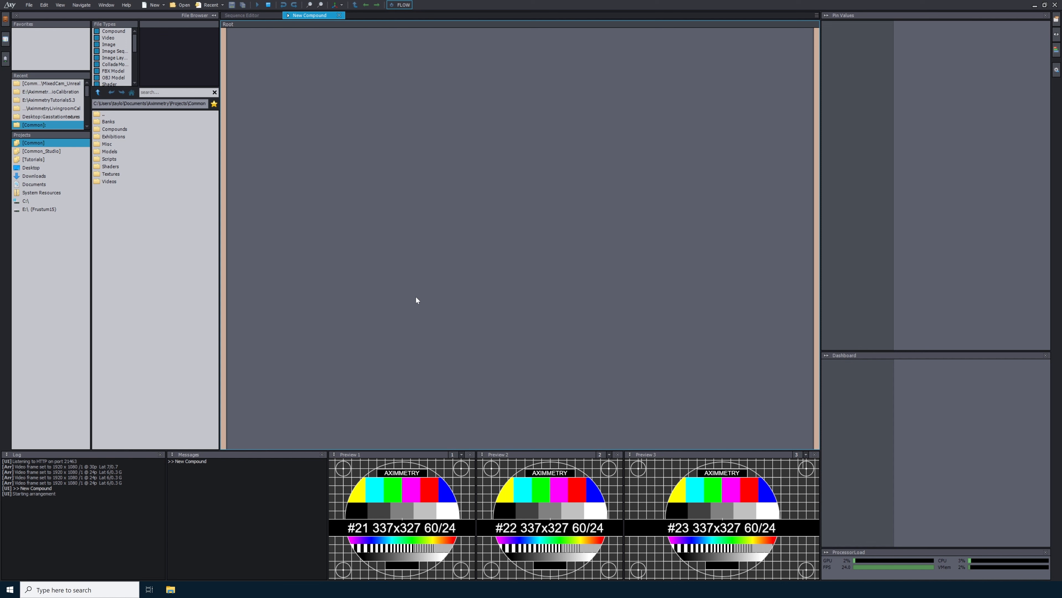
left_click(24, 153)
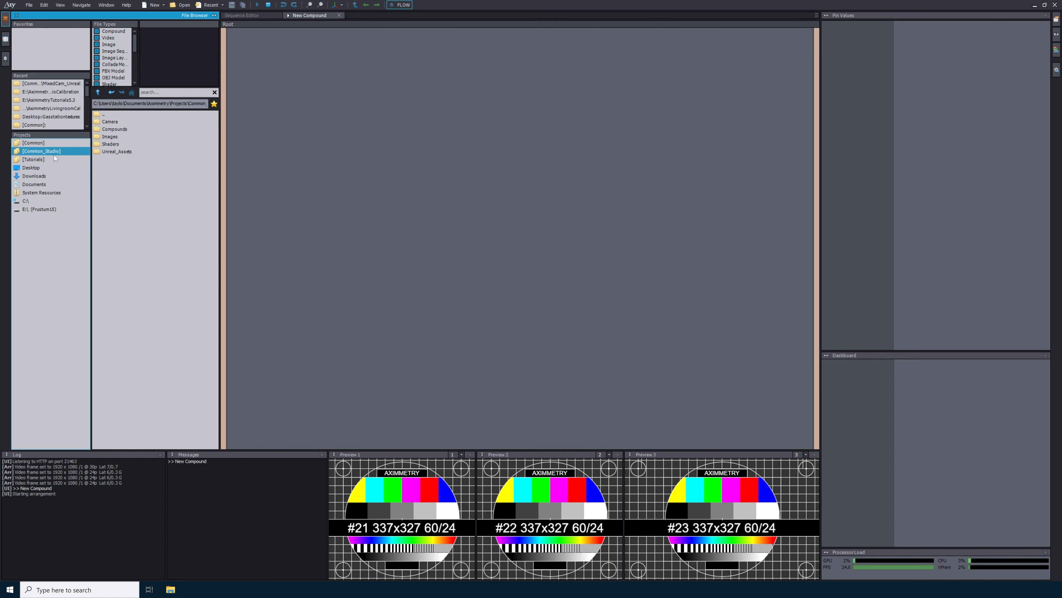
double_click(111, 122)
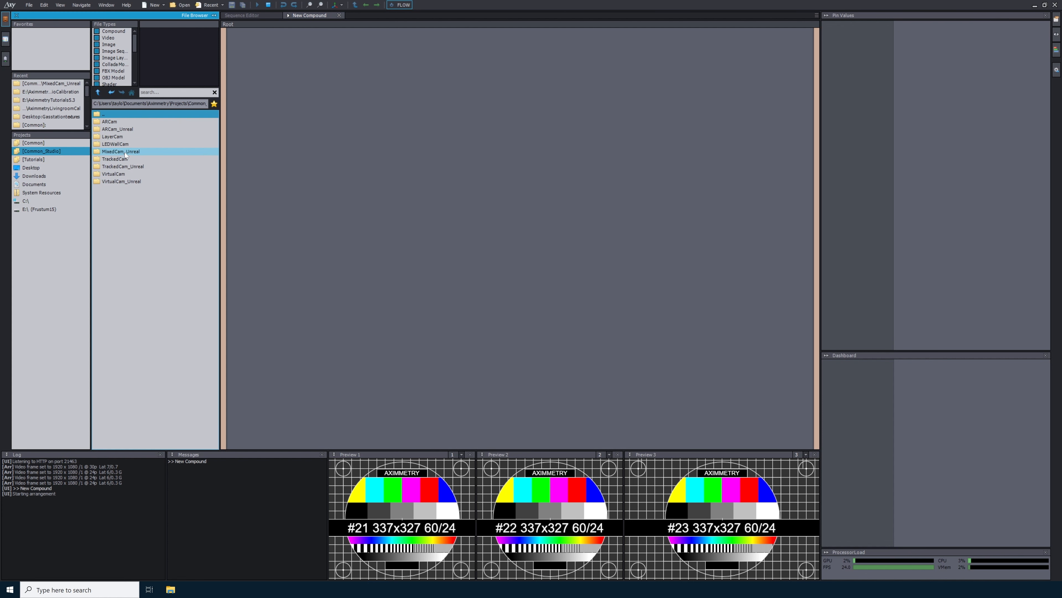
double_click(97, 152)
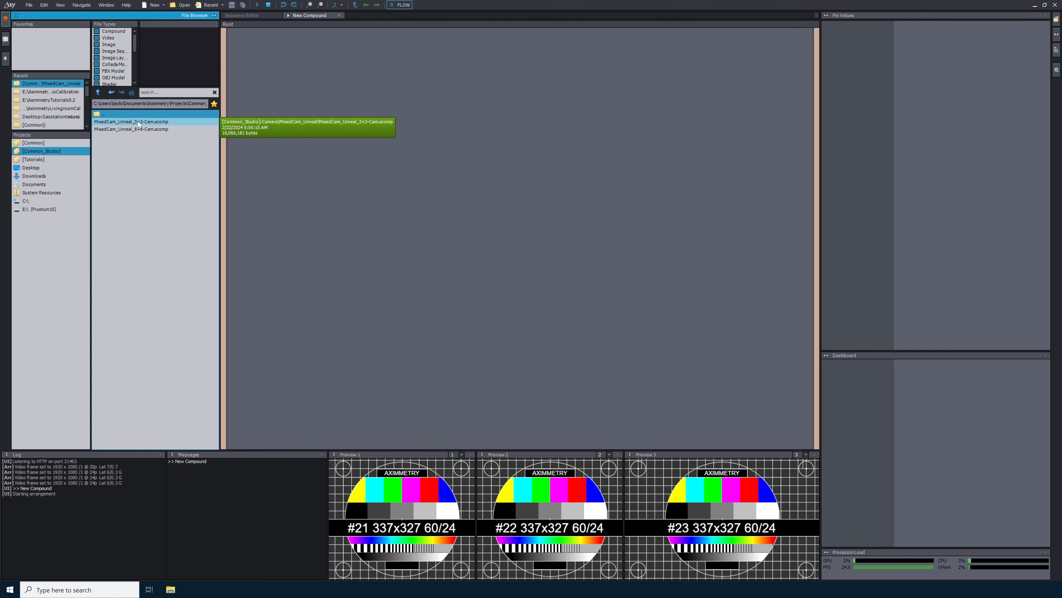
left_click(107, 124)
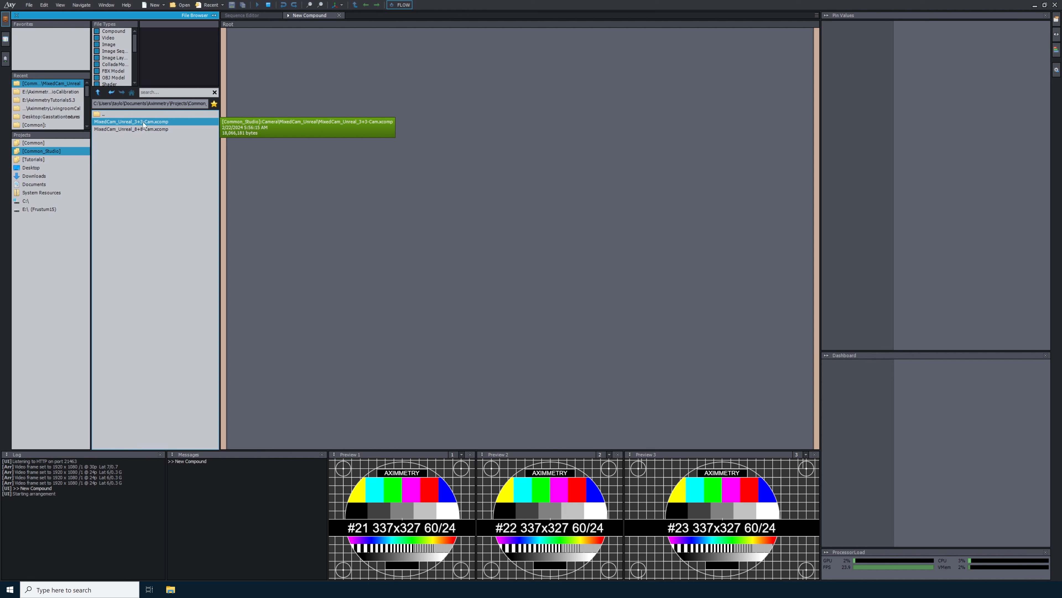
left_click_drag(104, 124, 416, 134)
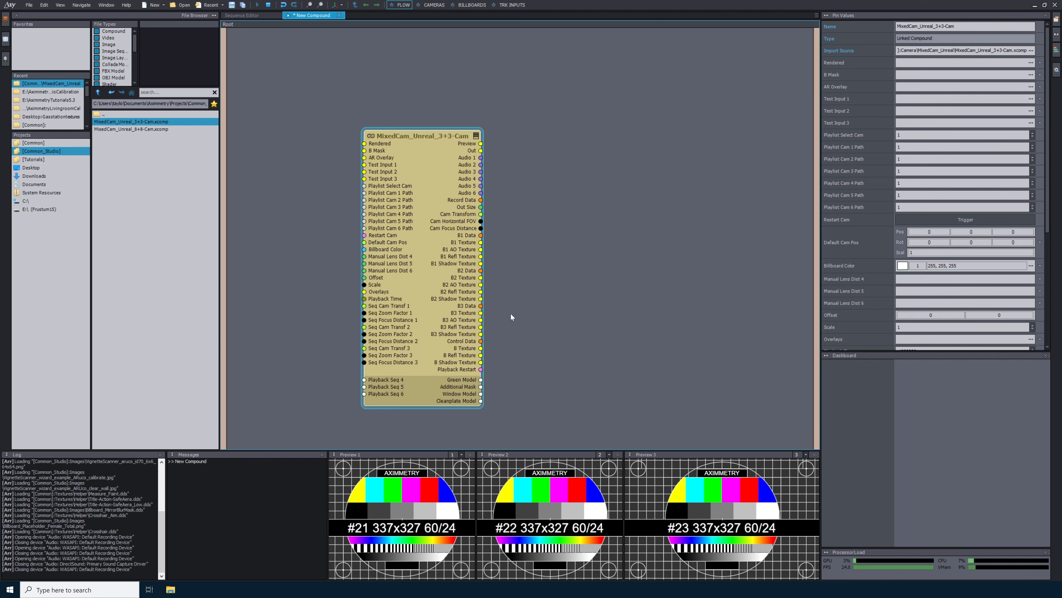
Step: Add the LivingRoomSET04 Unreal project from Documents/Unreal Projects/LivingRoomSET04 5.3 to the flow and place it beside the camera compound's output pins
left_click(170, 589)
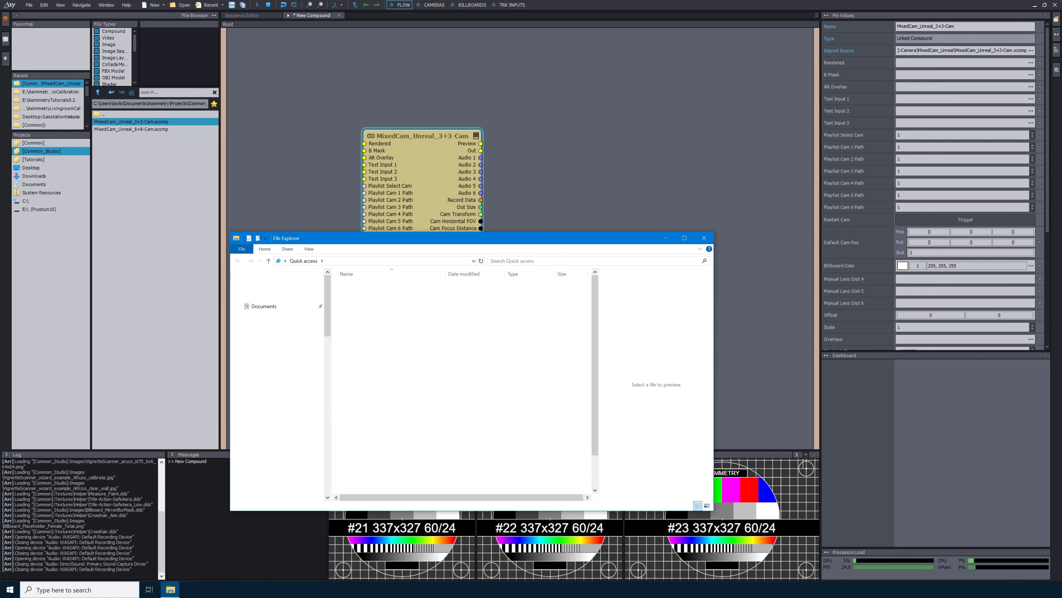
left_click(264, 305)
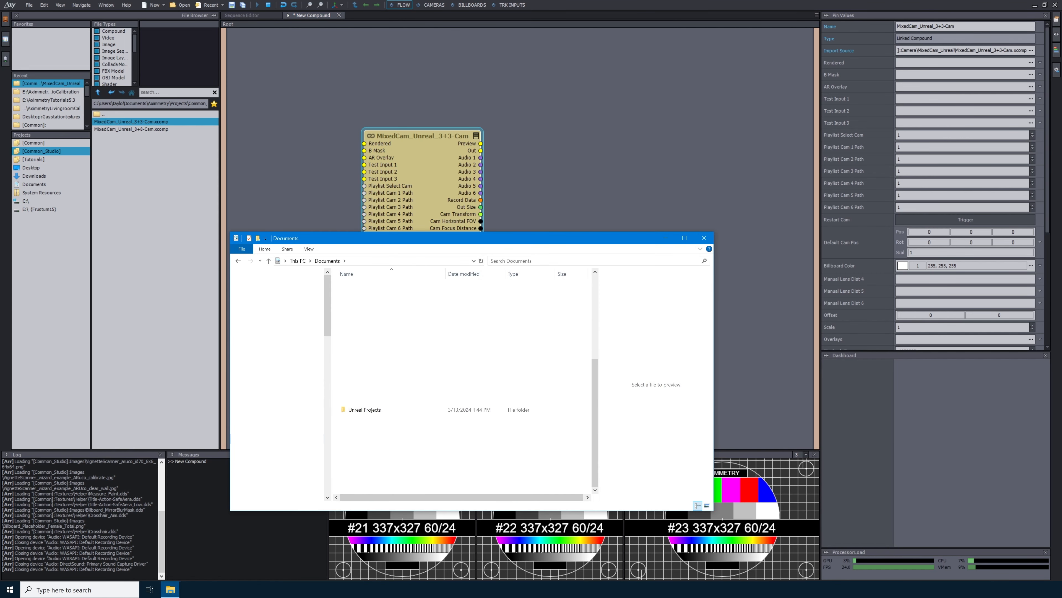
double_click(359, 410)
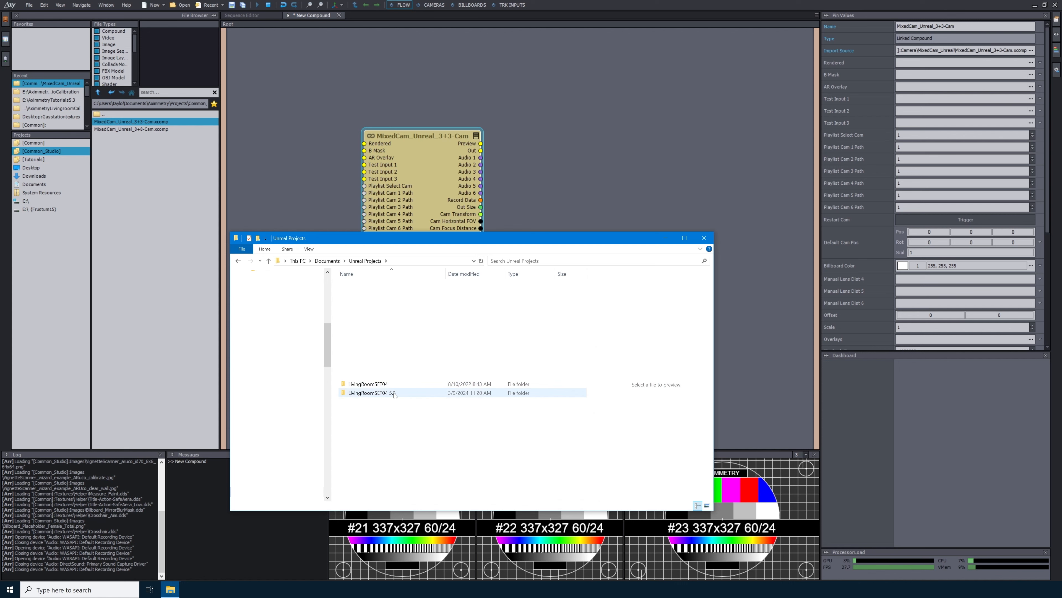
left_click(345, 394)
double_click(345, 395)
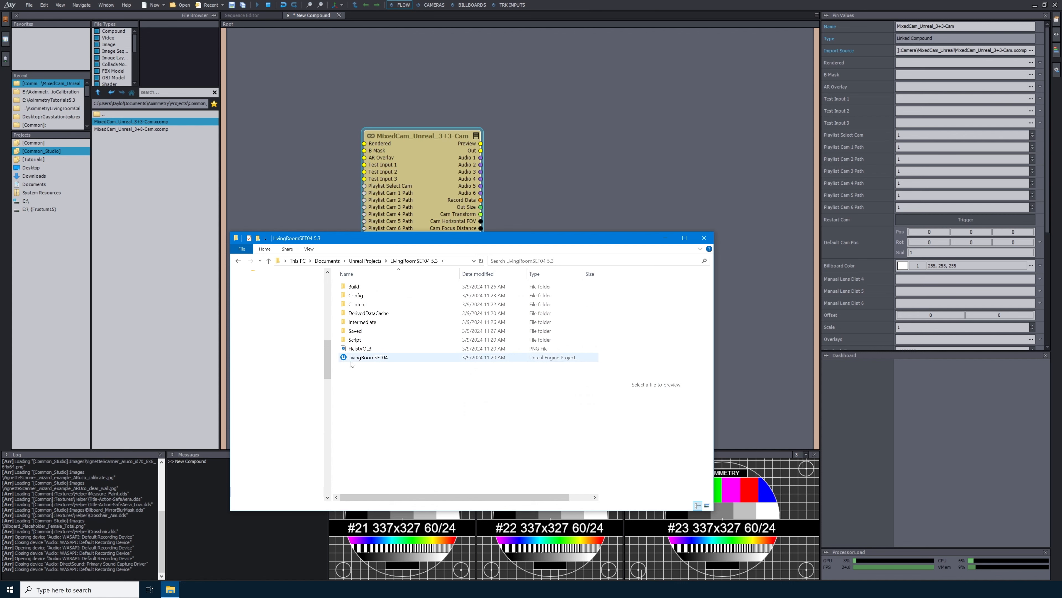
left_click(344, 358)
left_click_drag(345, 359, 574, 175)
left_click(704, 238)
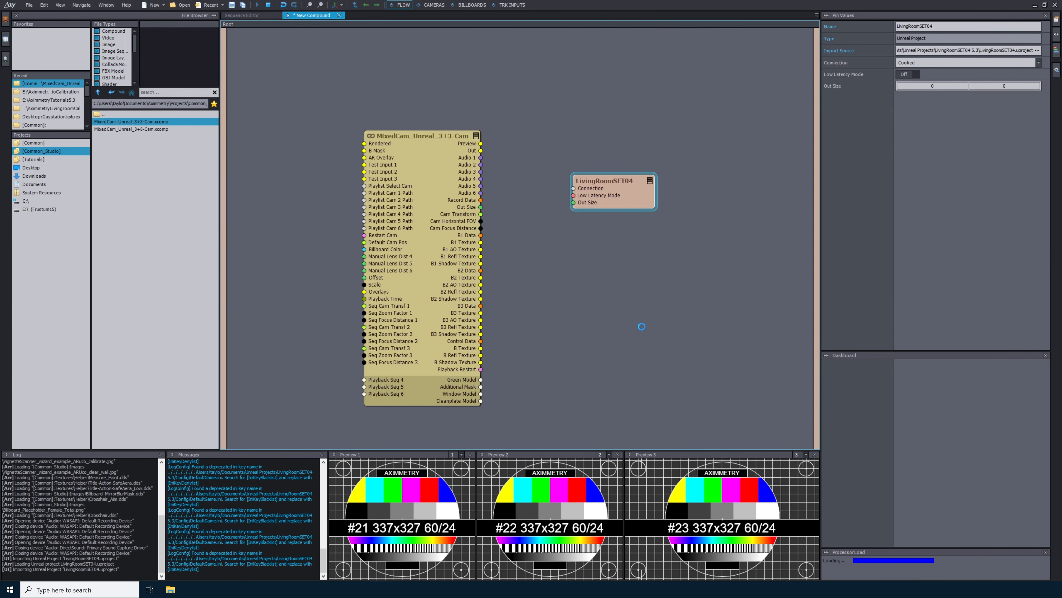
left_click_drag(616, 181, 541, 184)
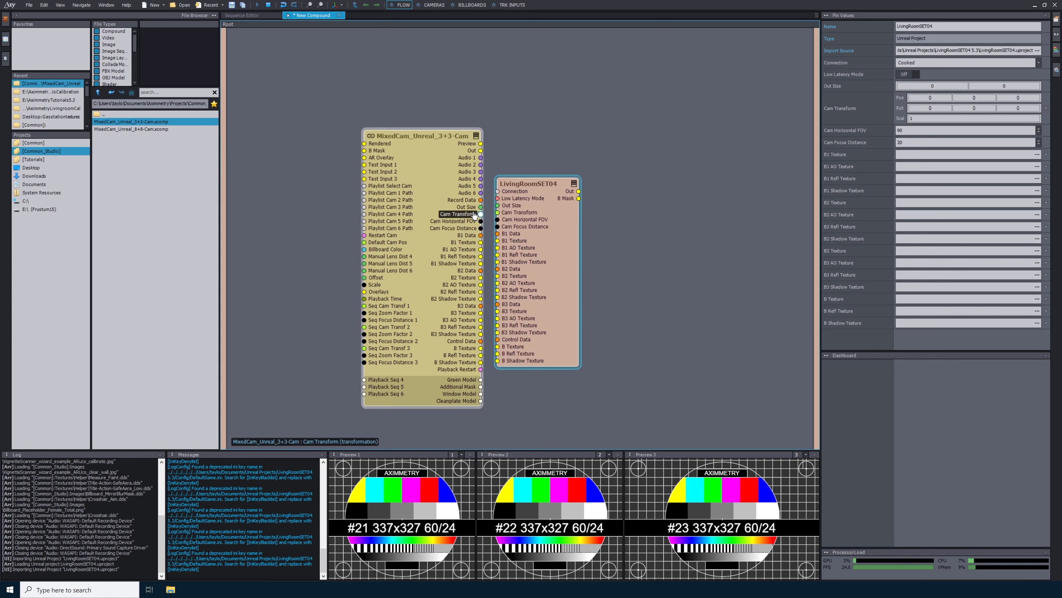
Step: Wire the camera compound's Out Size through B Shadow Texture outputs to LivingRoomSET04, and its Out and B Mask back to Rendered and B Mask
left_click_drag(482, 208, 497, 360)
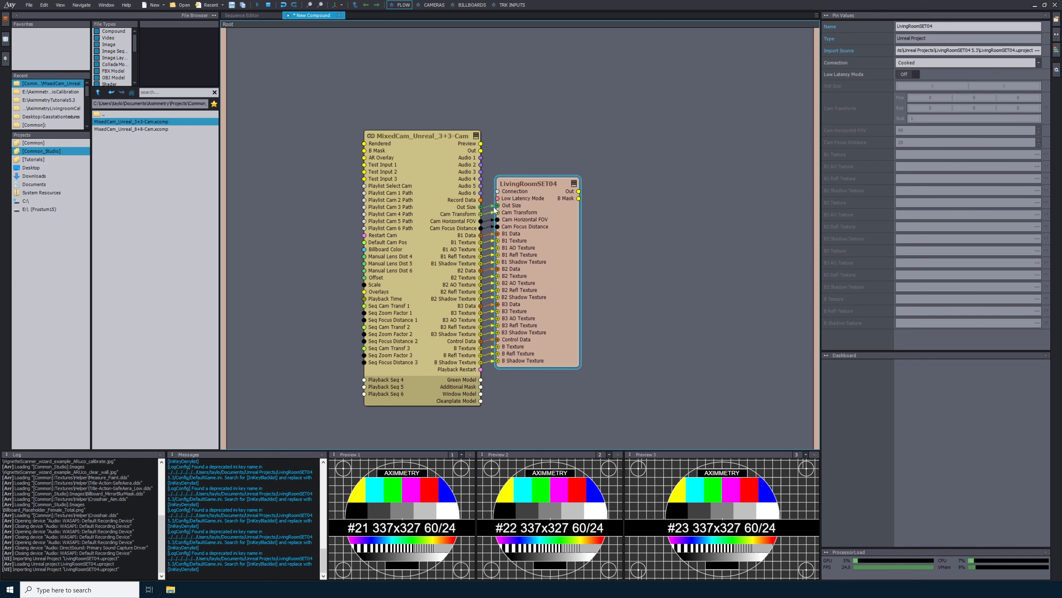
left_click_drag(579, 192, 364, 144)
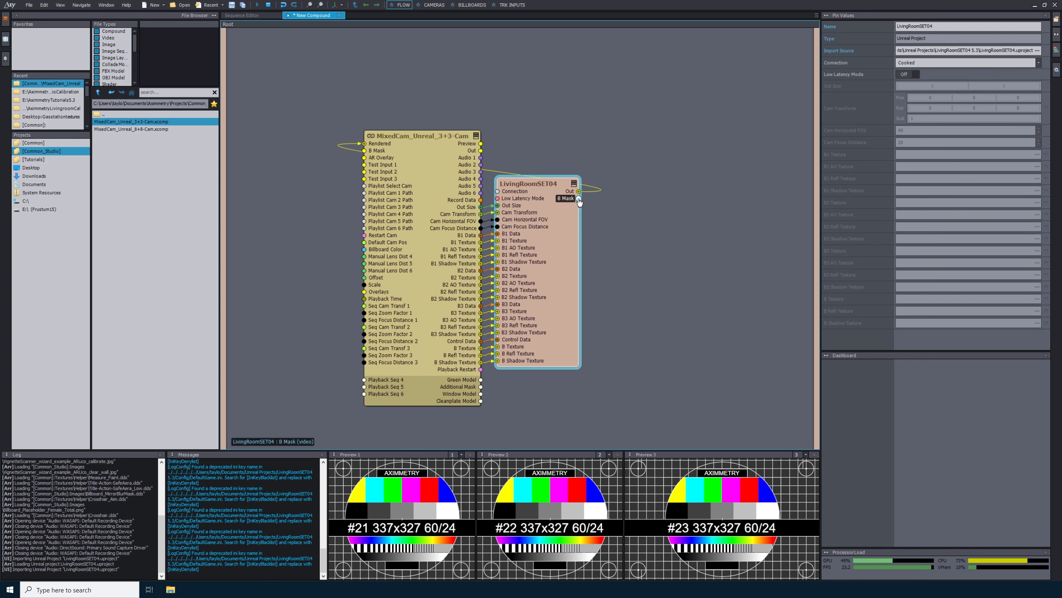
left_click_drag(579, 198, 372, 154)
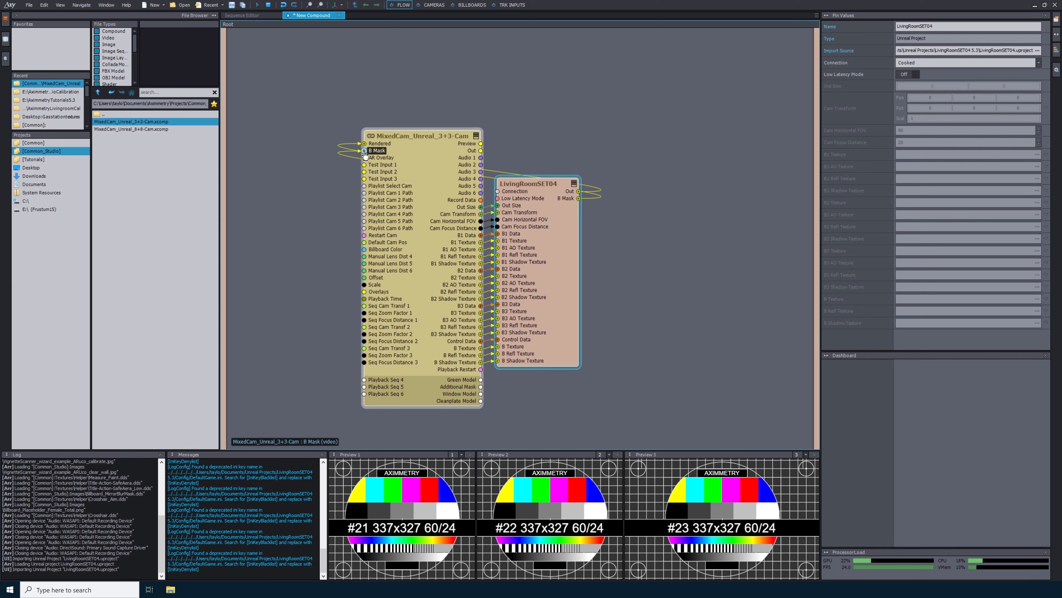
Step: Expose the camera compound's Preview and Out pins as root outputs, keeping the pin names Preview and Out
left_click_drag(480, 144, 806, 32)
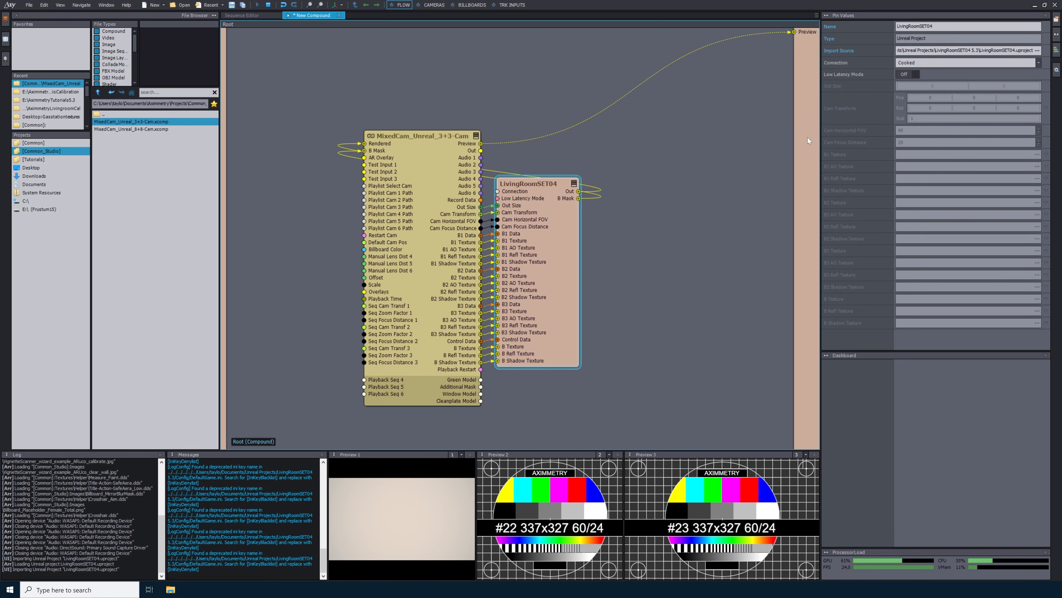
left_click_drag(481, 153, 800, 44)
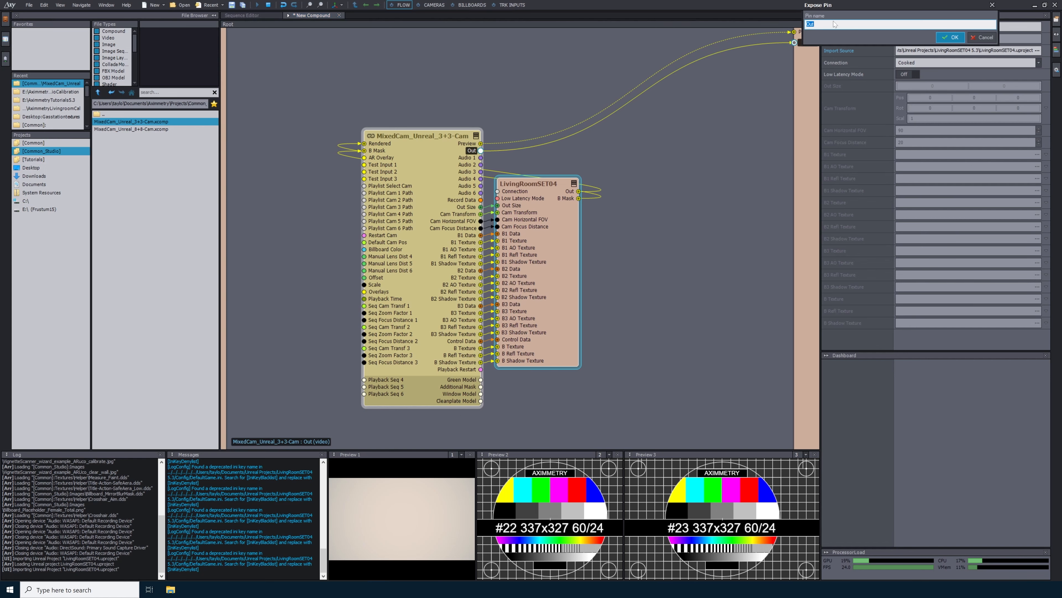
left_click(952, 37)
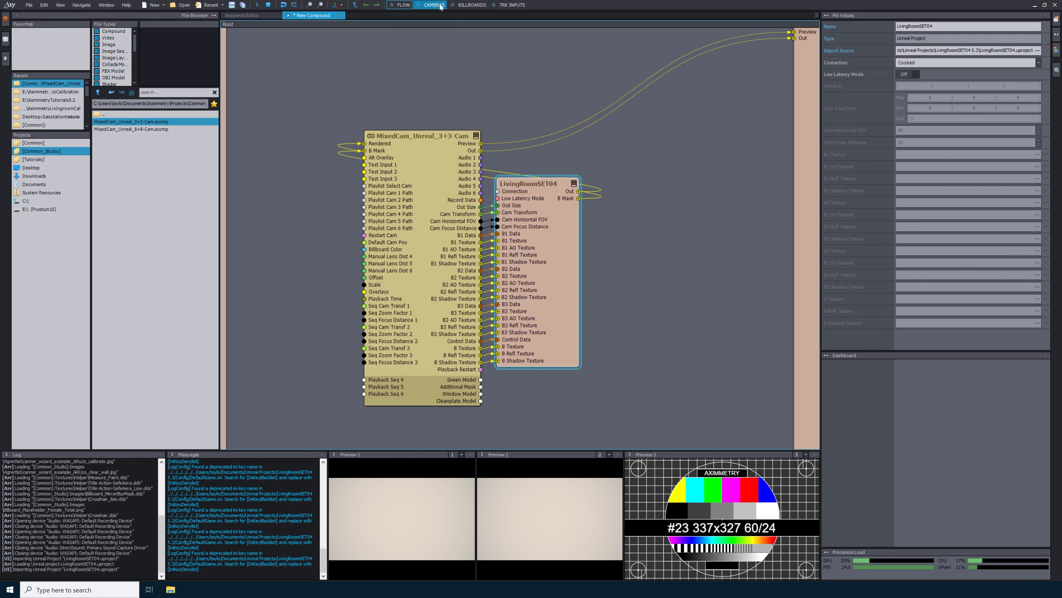
Step: Look over the camera selection on the CAMERAS board and the input controls on the BILLBOARDS board
left_click(427, 5)
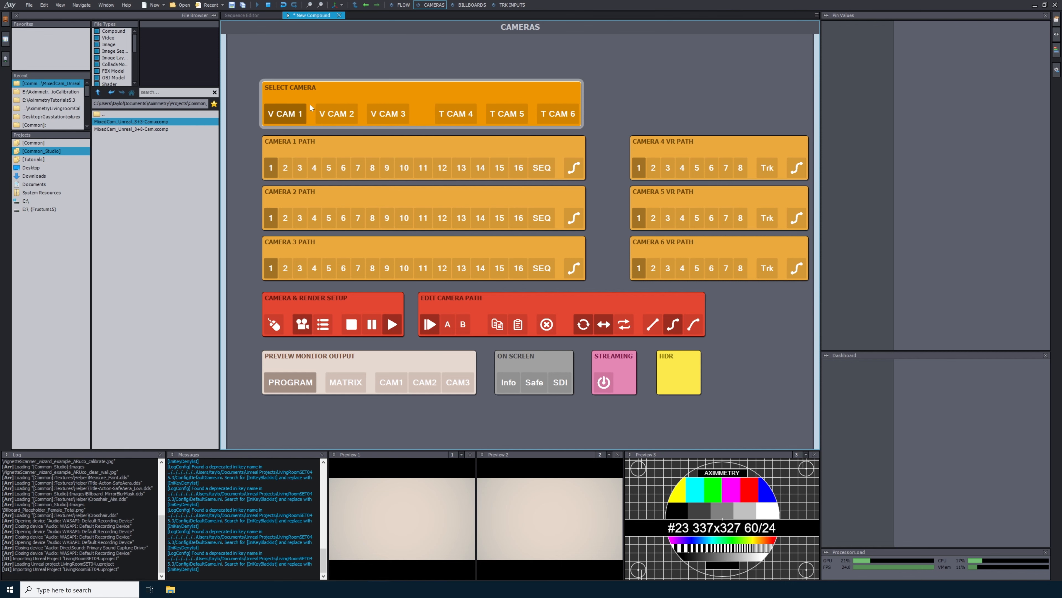
left_click(400, 4)
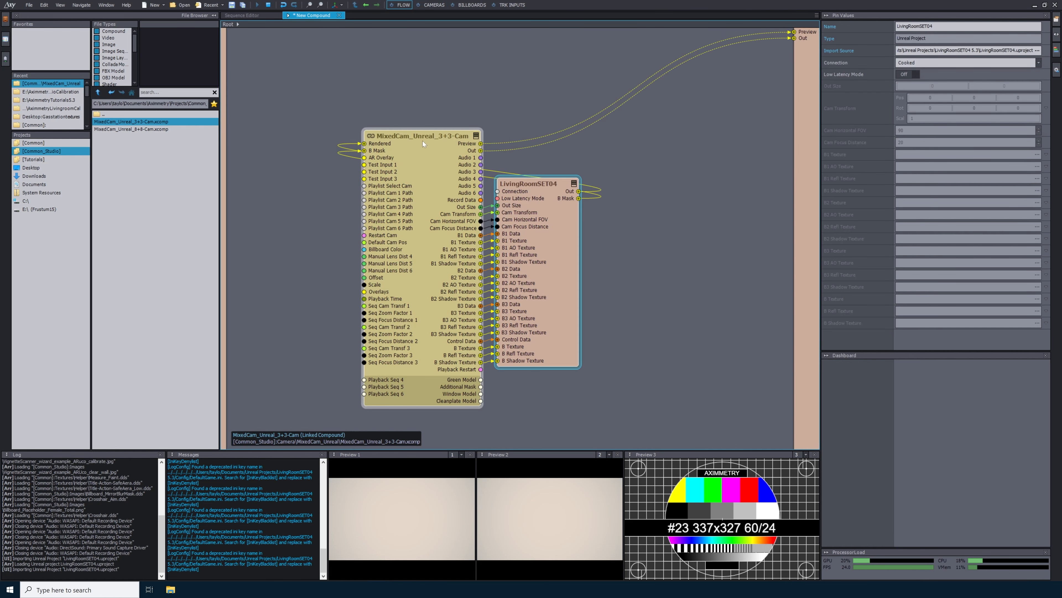
left_click(432, 5)
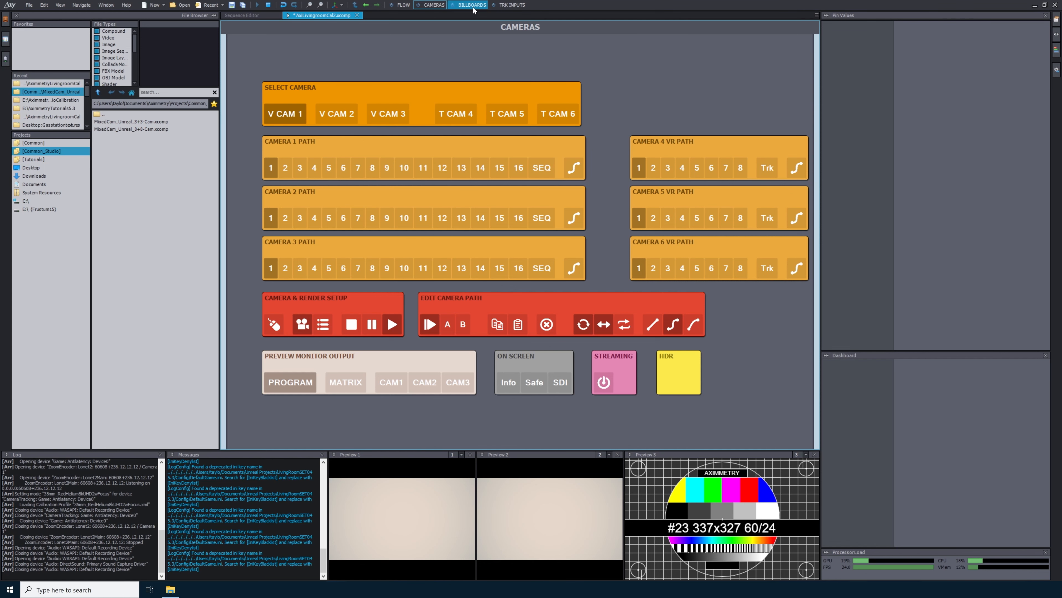
left_click(472, 5)
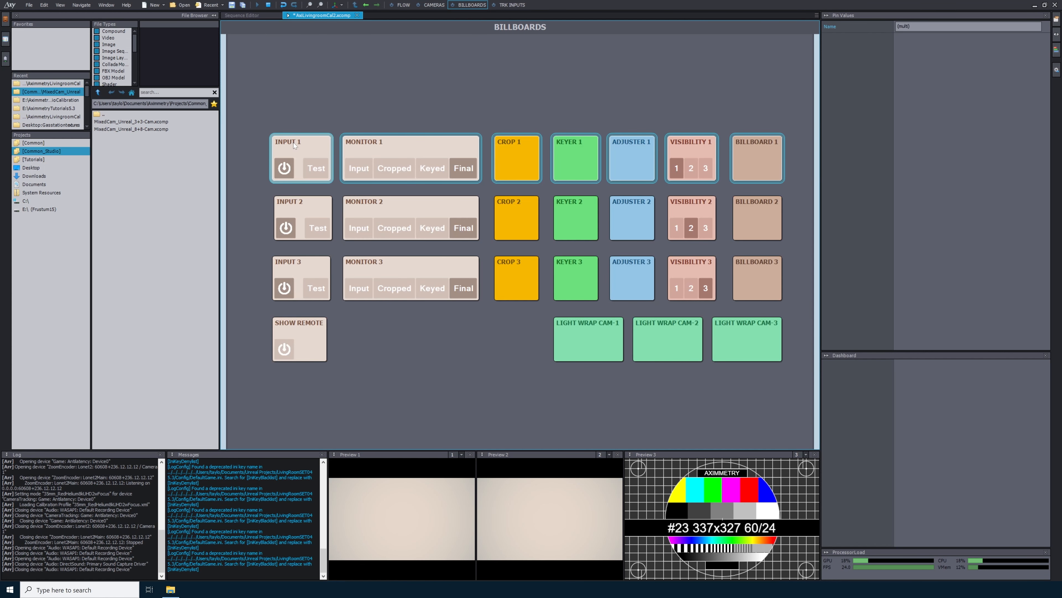
left_click(427, 6)
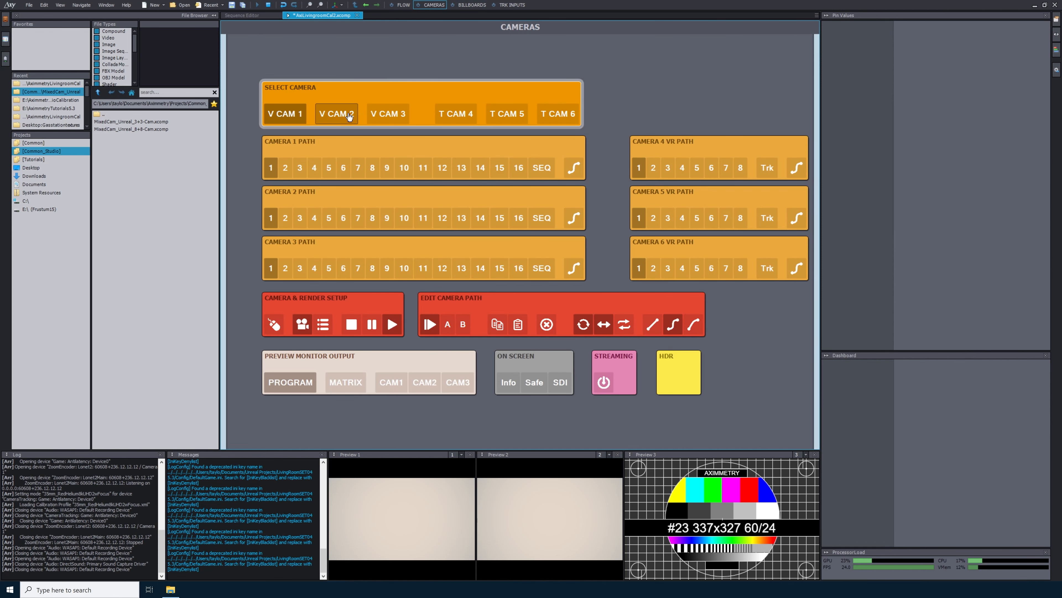
Step: On the BILLBOARDS board, set MONITOR 1 to Input and assign Blackmagic: DeckLink 8K Pro (1) as INPUT 1's input device
left_click(470, 4)
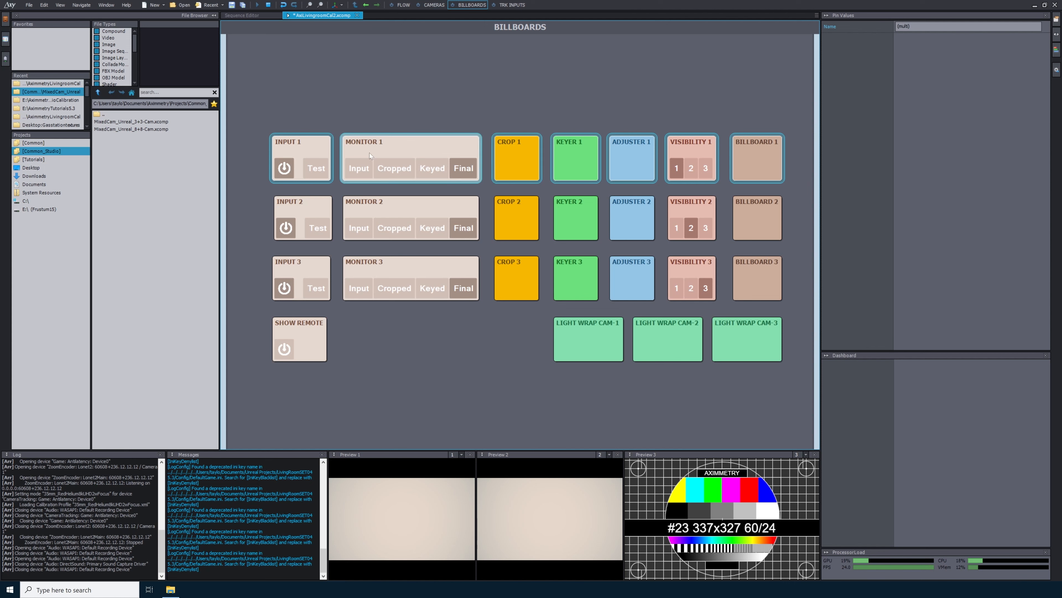
left_click(358, 169)
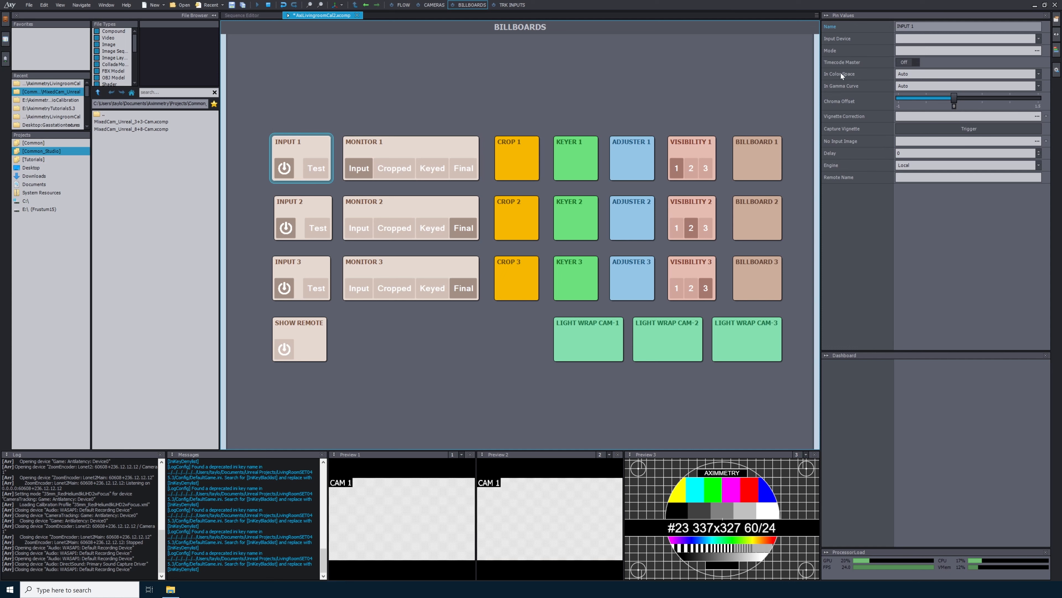
left_click(1033, 38)
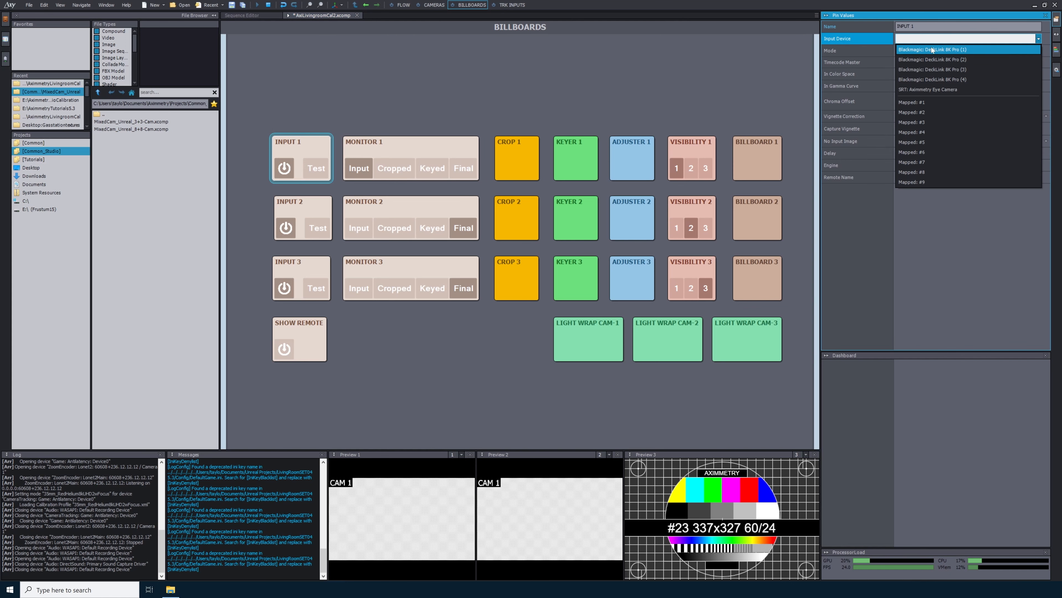
left_click(911, 50)
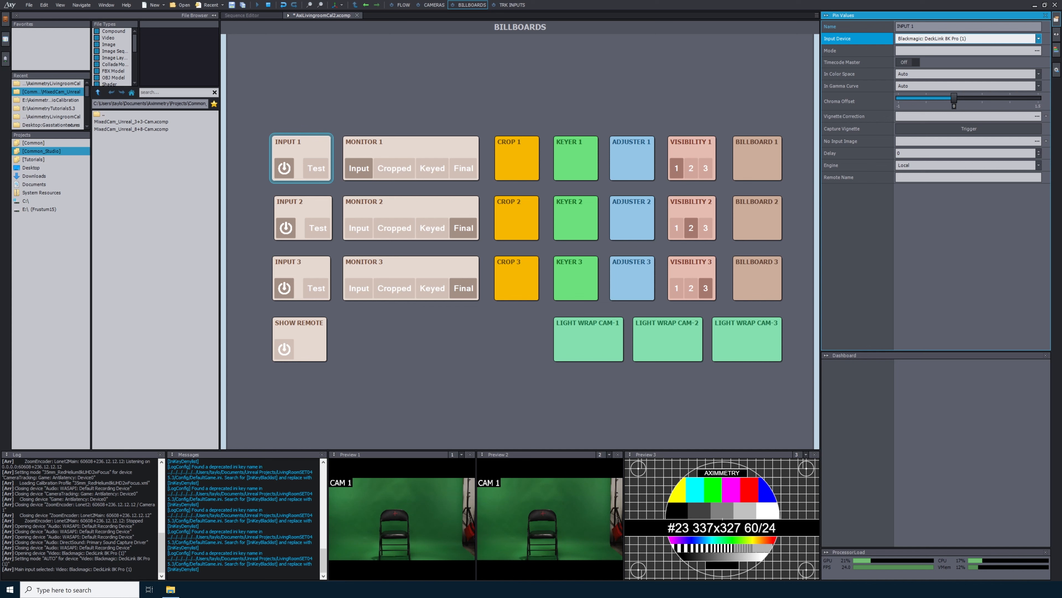
Step: Set INPUT 1's mode to 1080 resolution at a p24 frame rate, leaving the 8-bit YCbCr format
left_click(1037, 50)
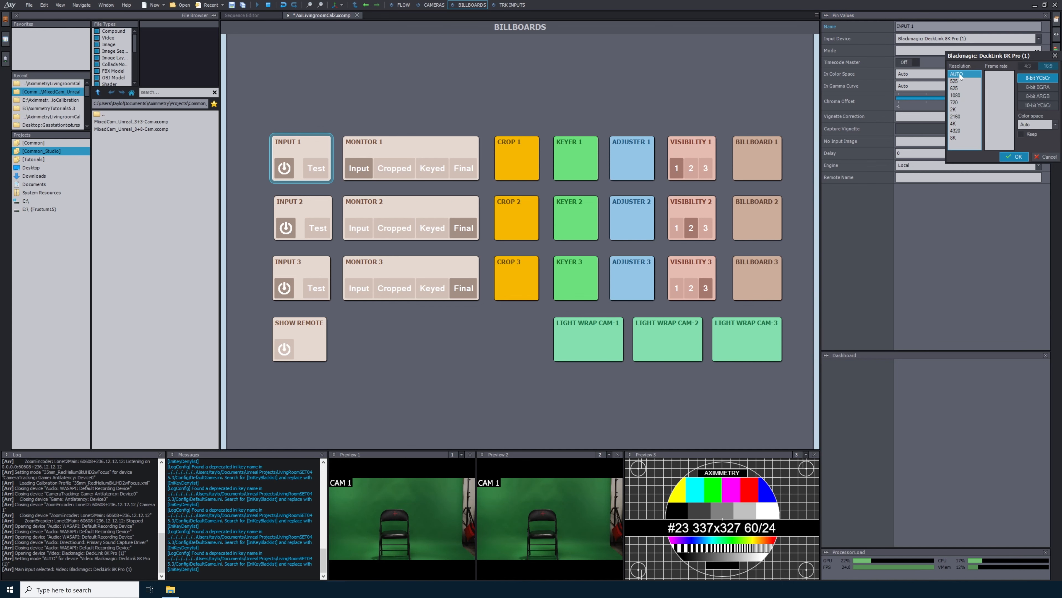
left_click(955, 95)
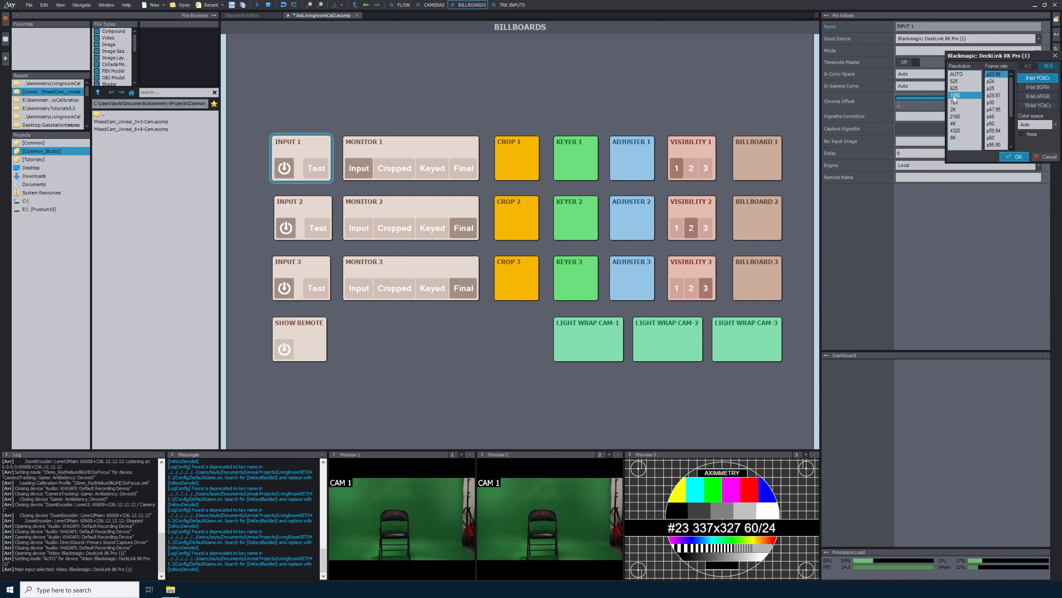
left_click(990, 81)
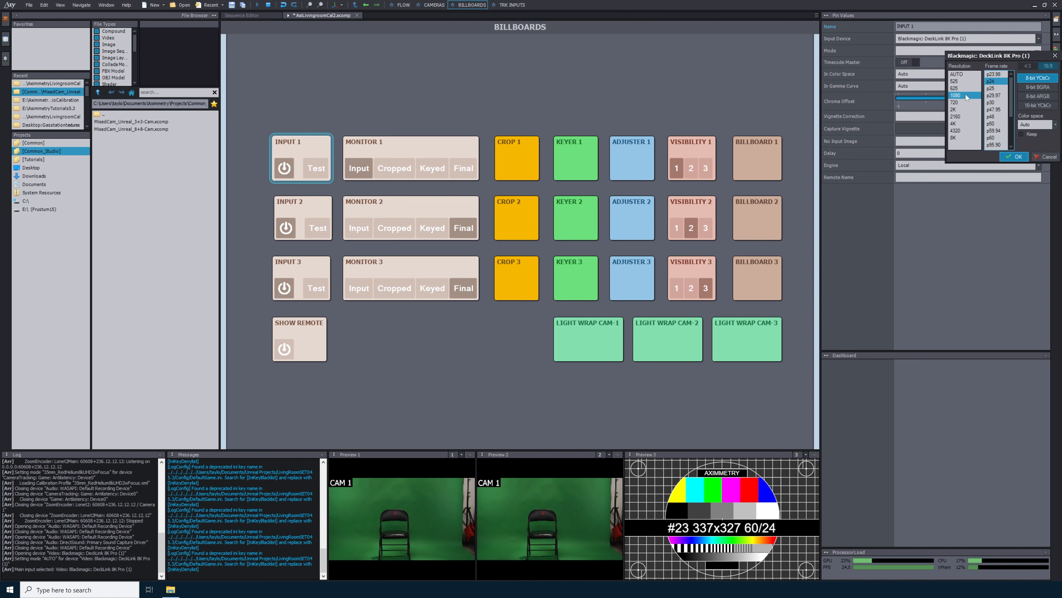
left_click(1012, 157)
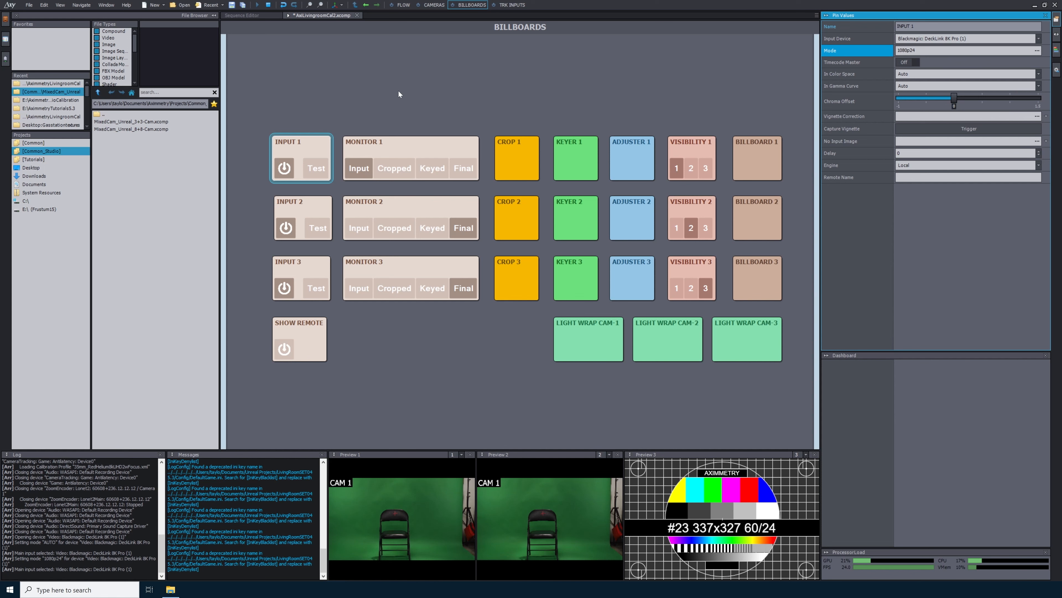
Step: Switch MONITOR 1 to Cropped and set CROP 1's Right value to about 0.11 to trim the edge beyond the green screen
left_click(356, 145)
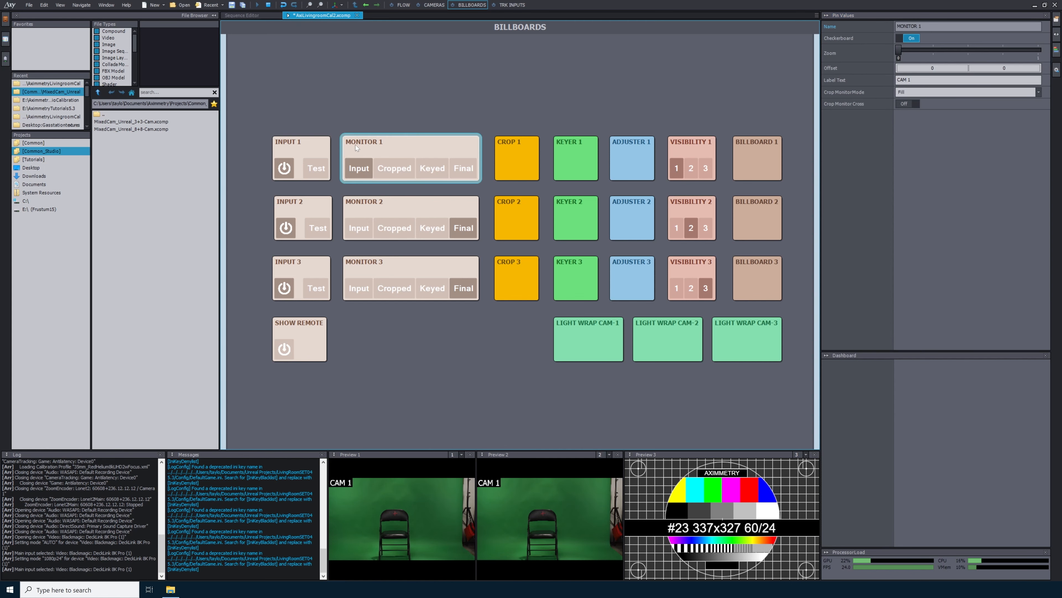
left_click(395, 167)
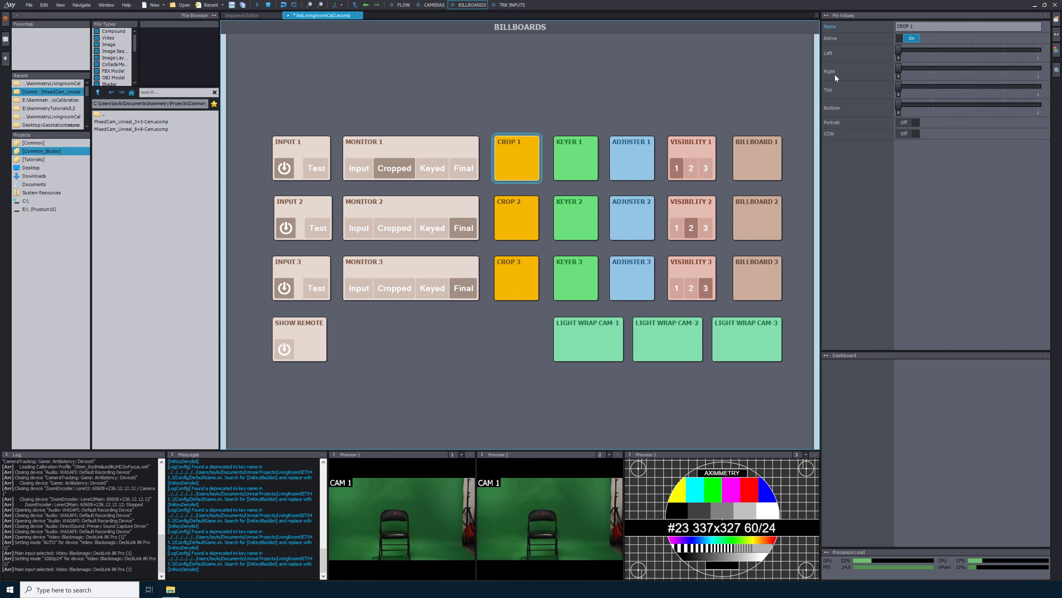
left_click(897, 69)
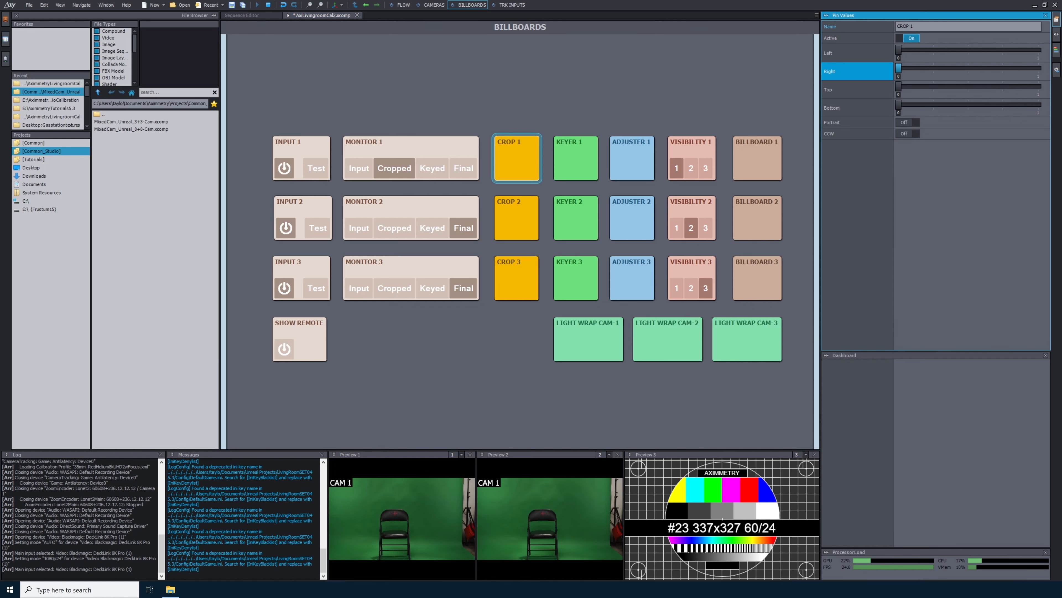
left_click_drag(898, 69, 914, 69)
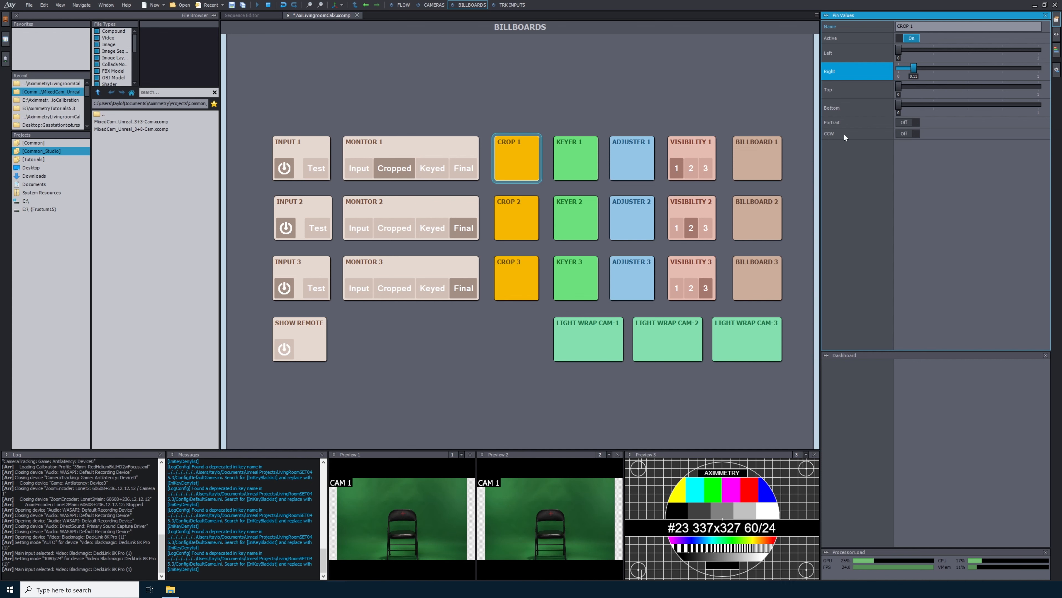
left_click(906, 123)
left_click(906, 123)
left_click(919, 134)
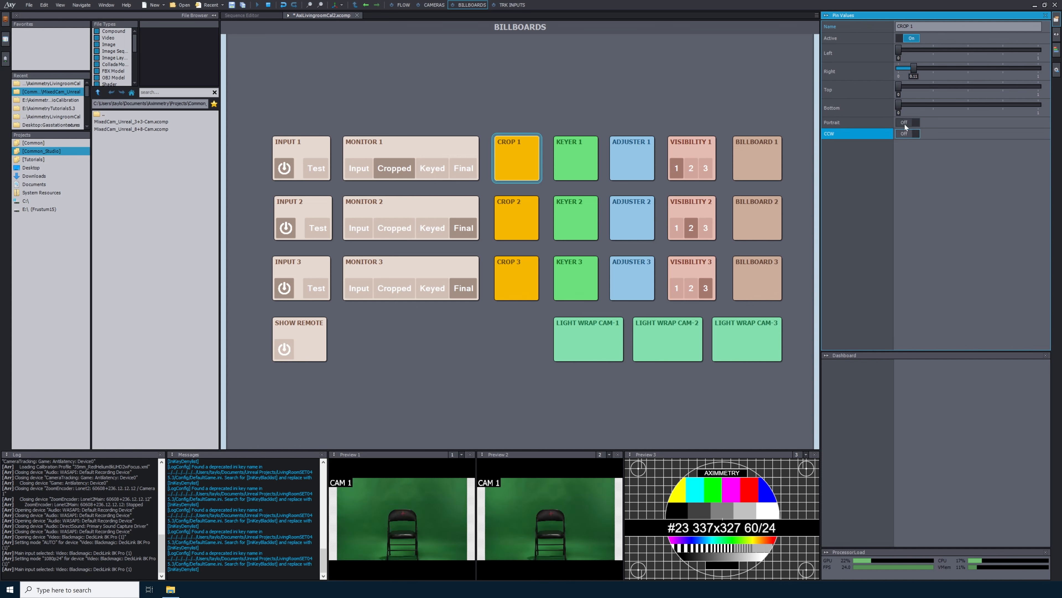
Step: Switch MONITOR 1 to Keyed and set KEYER 1's MonitorMode to Input
left_click(412, 151)
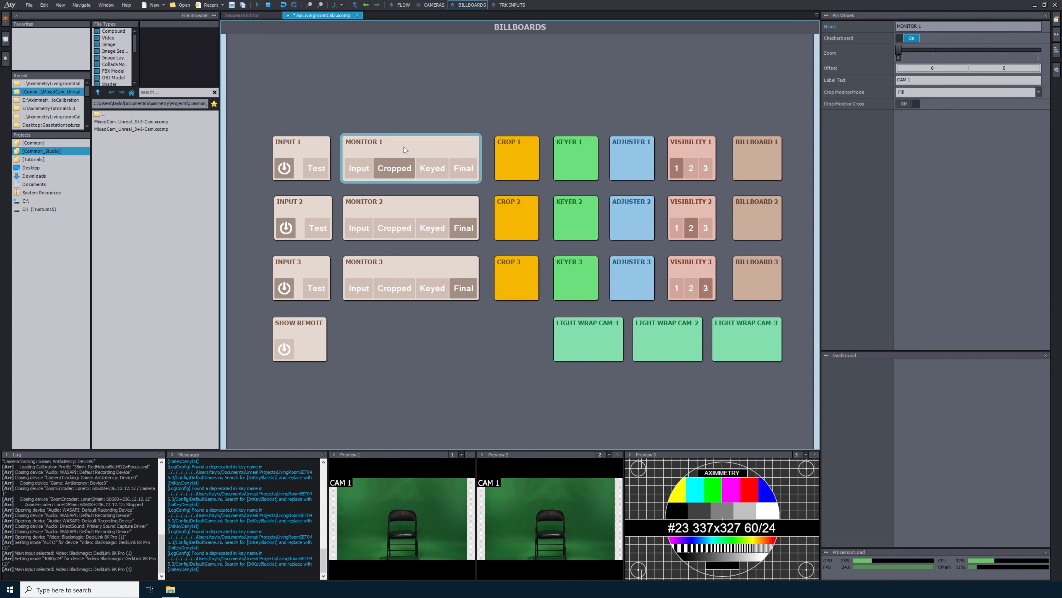
left_click(433, 169)
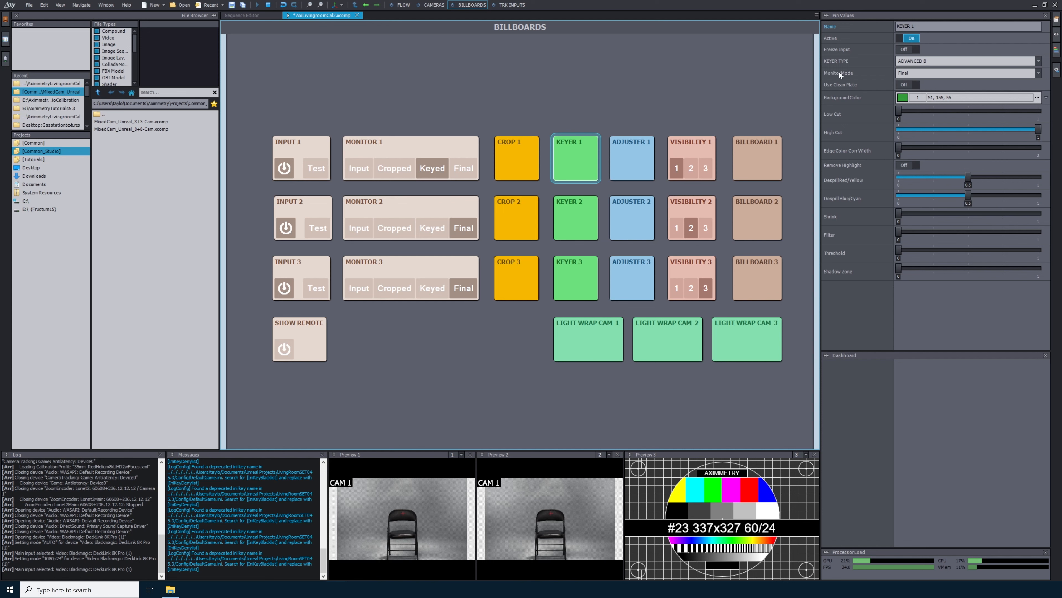
left_click(903, 74)
left_click(905, 86)
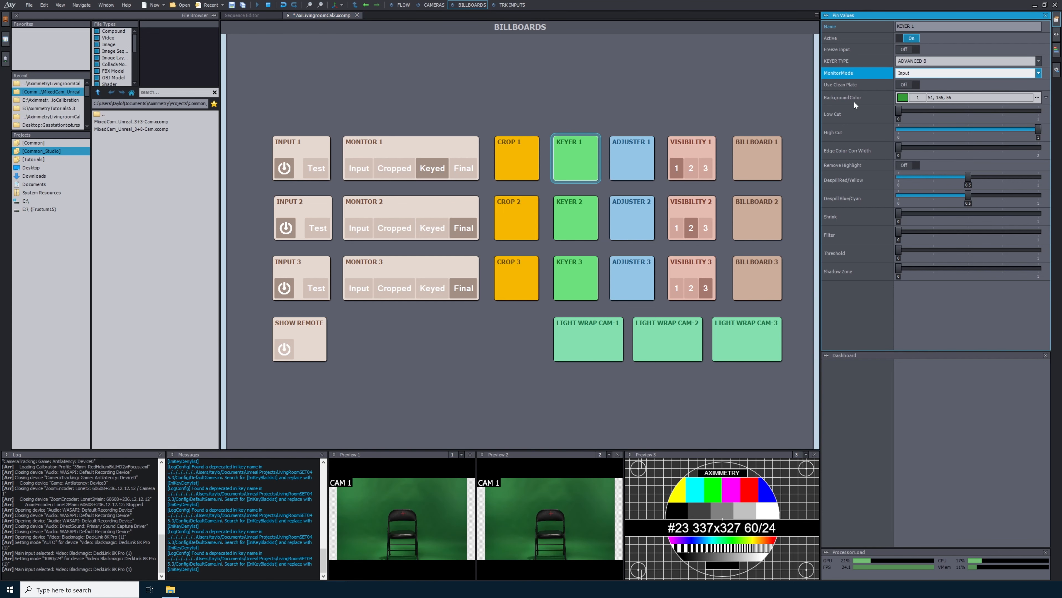
Step: Sample the green screen in the CAM 1 preview as KEYER 1's Background Color, using 43, 104, 53
left_click(902, 99)
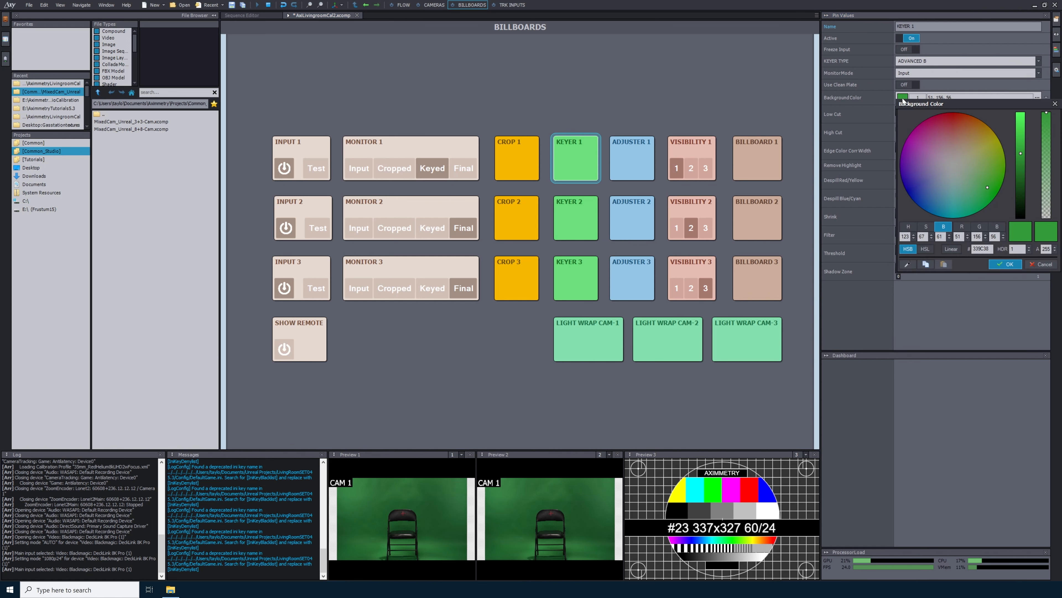
left_click(907, 264)
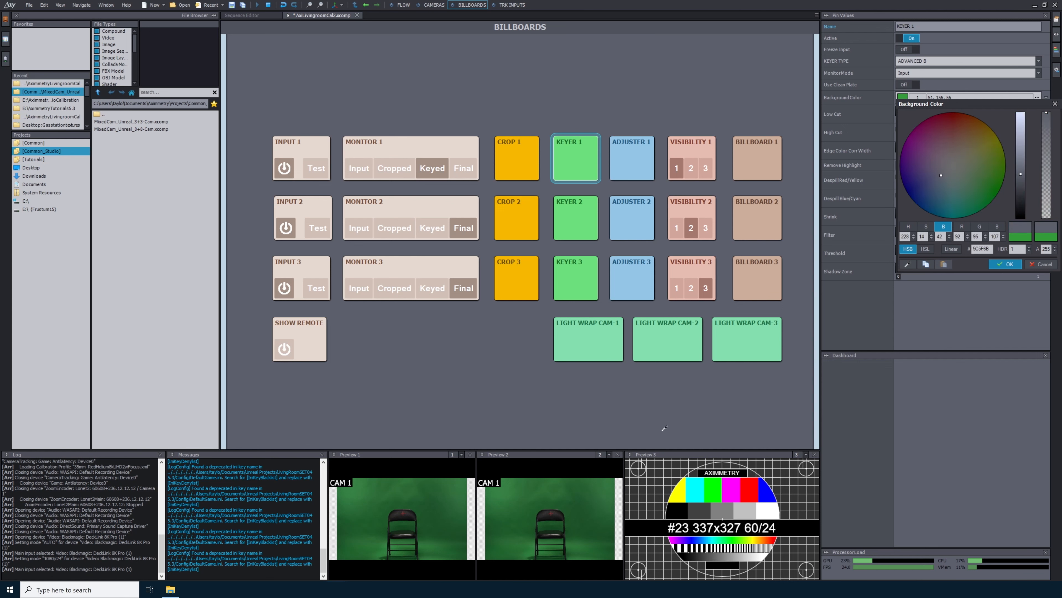
left_click(548, 484)
left_click_drag(546, 487, 522, 501)
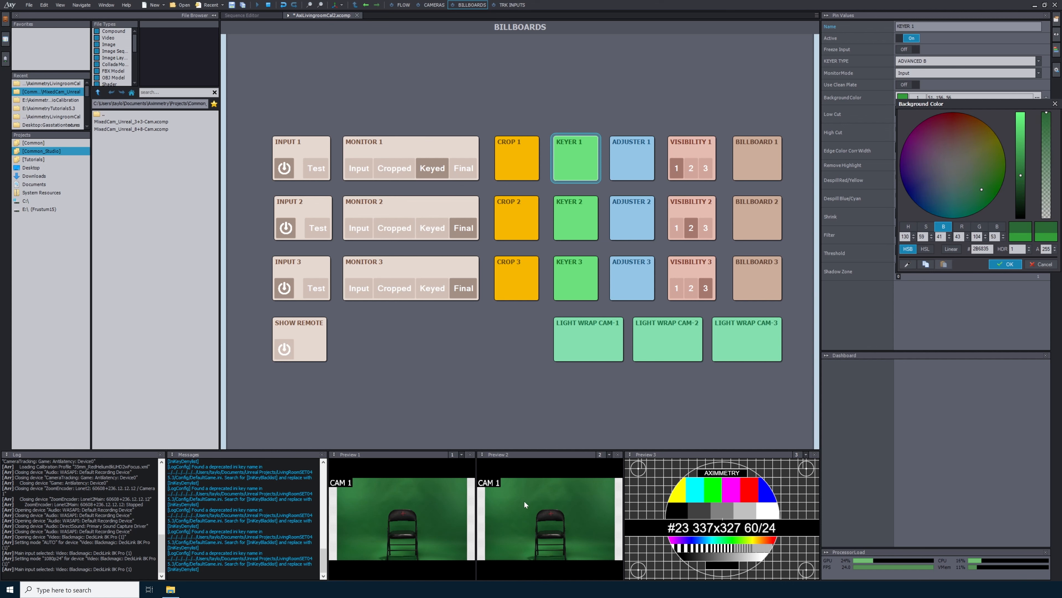
left_click(1004, 265)
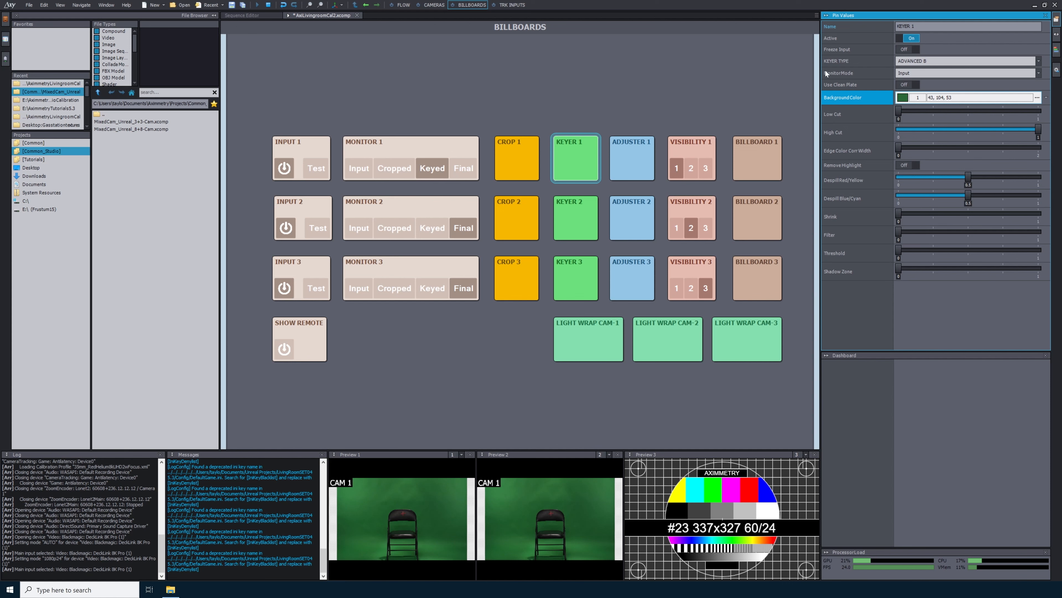
Step: Set KEYER 1's MonitorMode to Matte and clean up the matte with Low Cut at 0.4 and High Cut at about 0.69
left_click(911, 76)
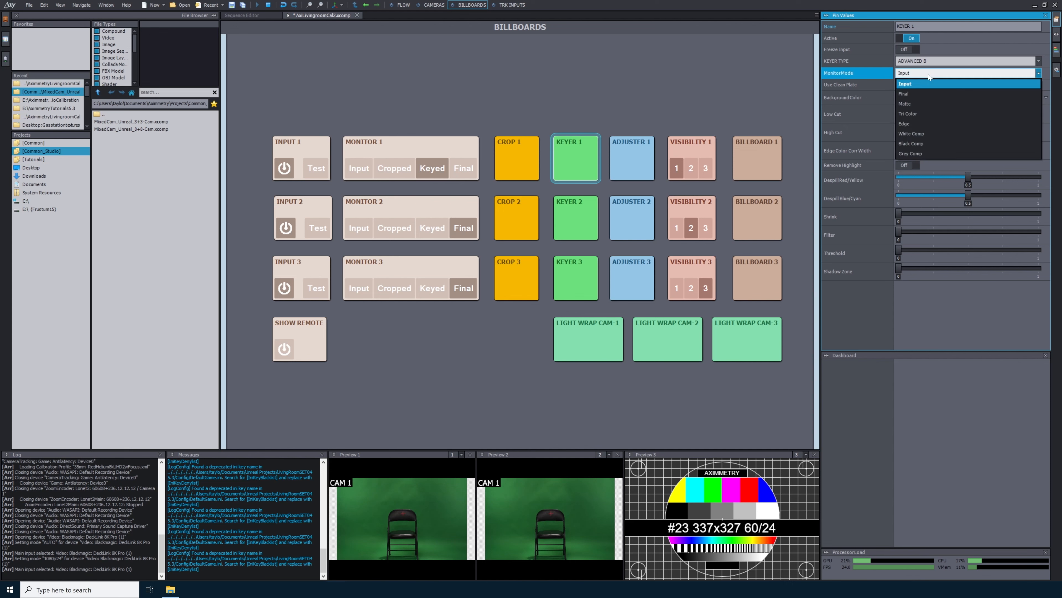
left_click(901, 108)
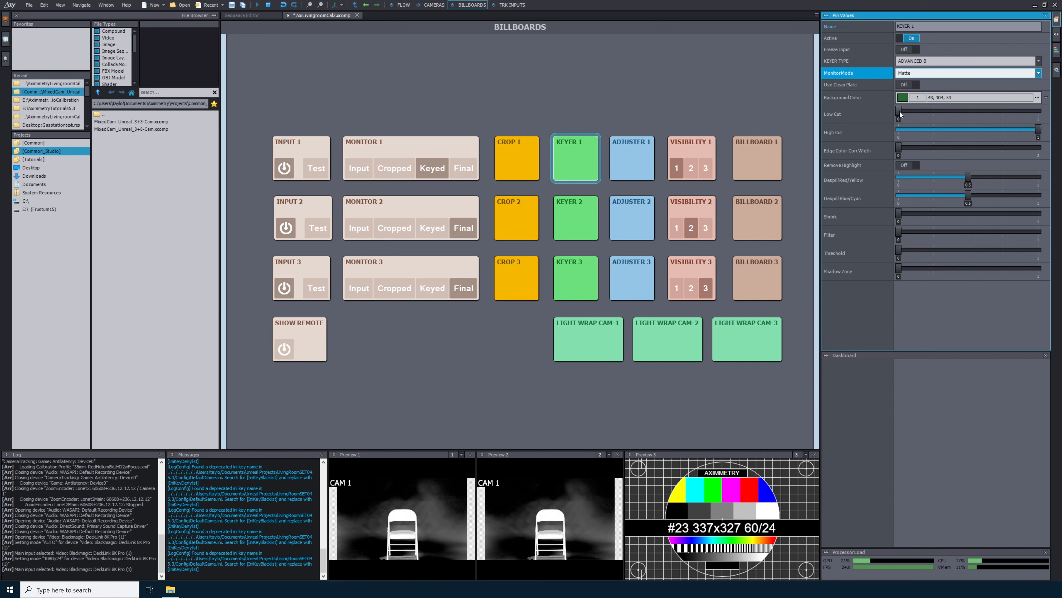
left_click_drag(899, 111, 948, 111)
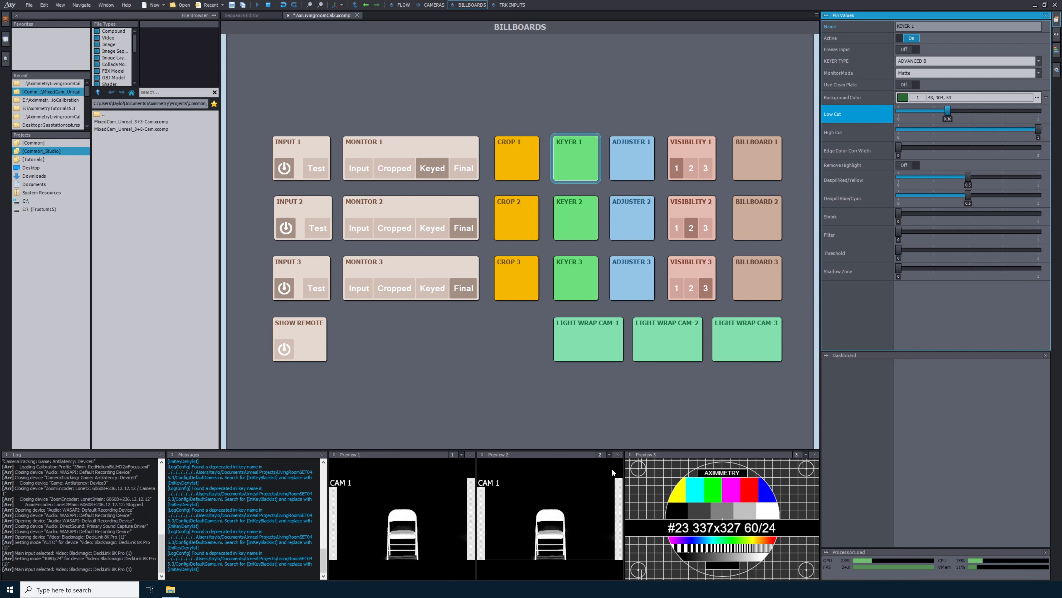
left_click_drag(1038, 129, 996, 130)
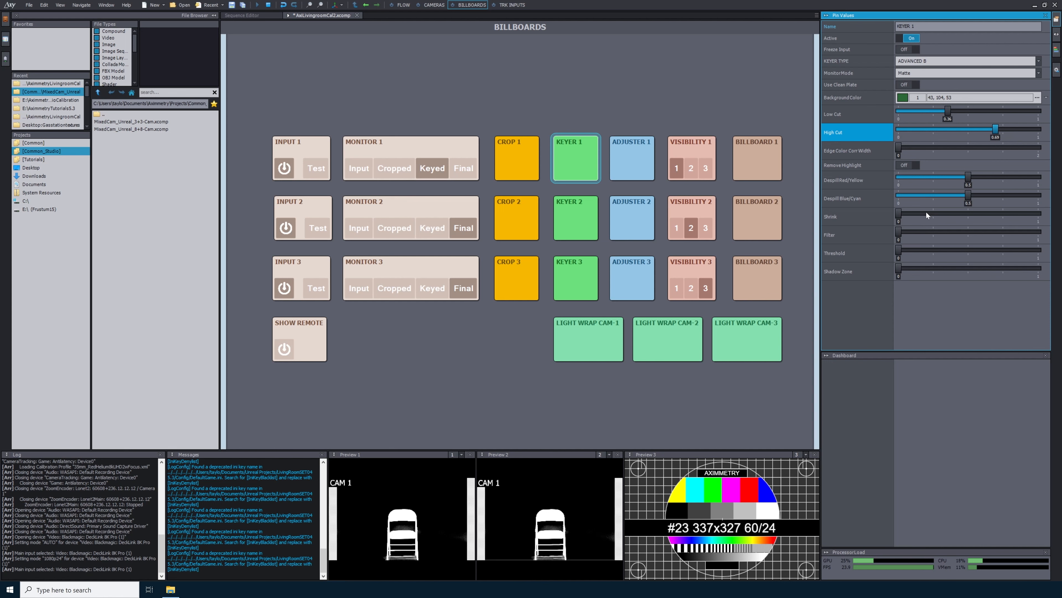
left_click_drag(948, 111, 954, 110)
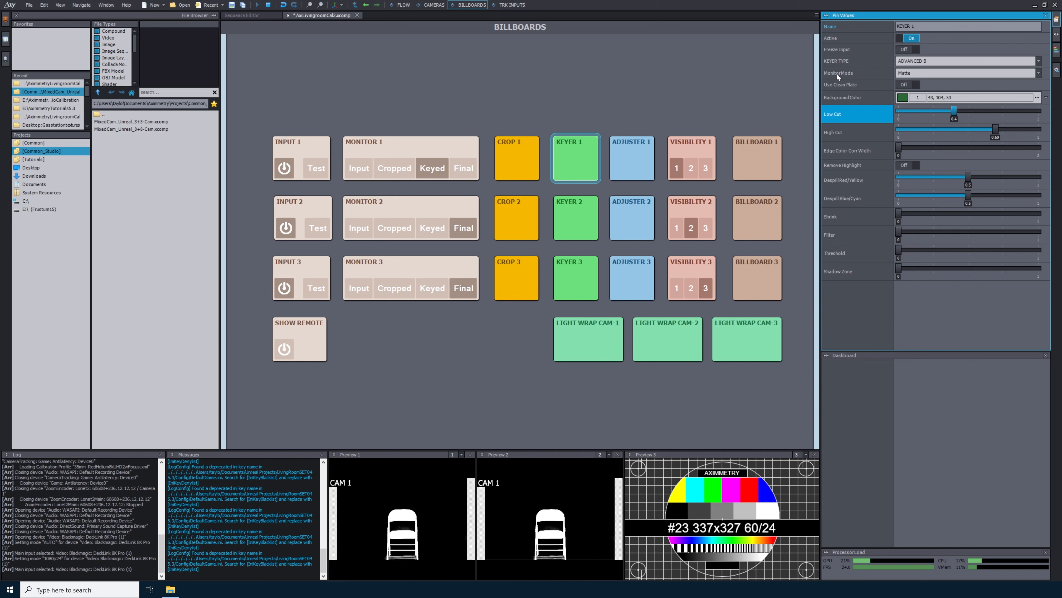
Step: Set both KEYER 1's MonitorMode and MONITOR 1 to Final
left_click(901, 73)
left_click(904, 97)
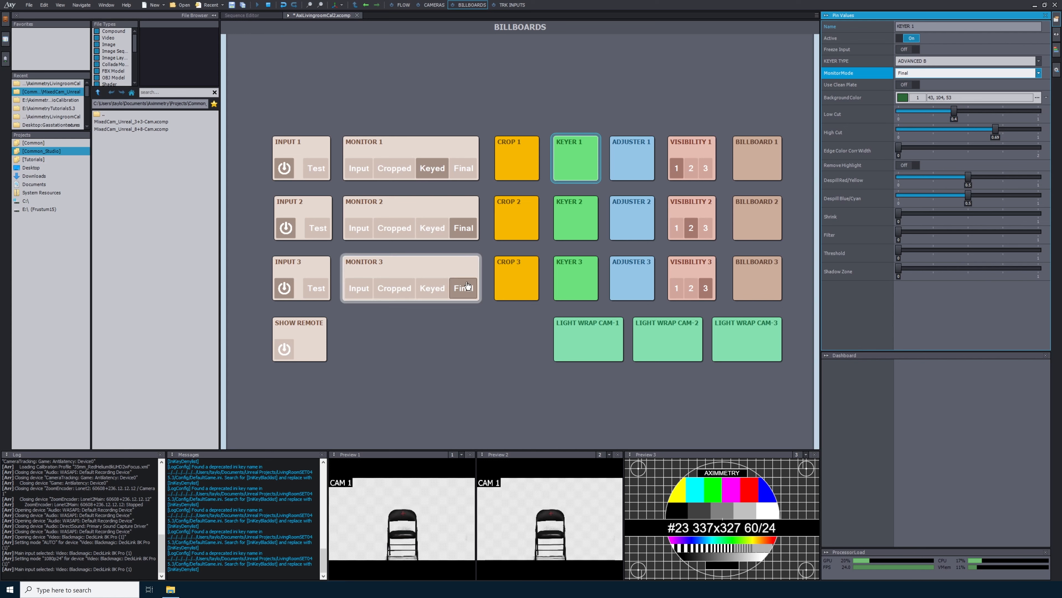
left_click(366, 145)
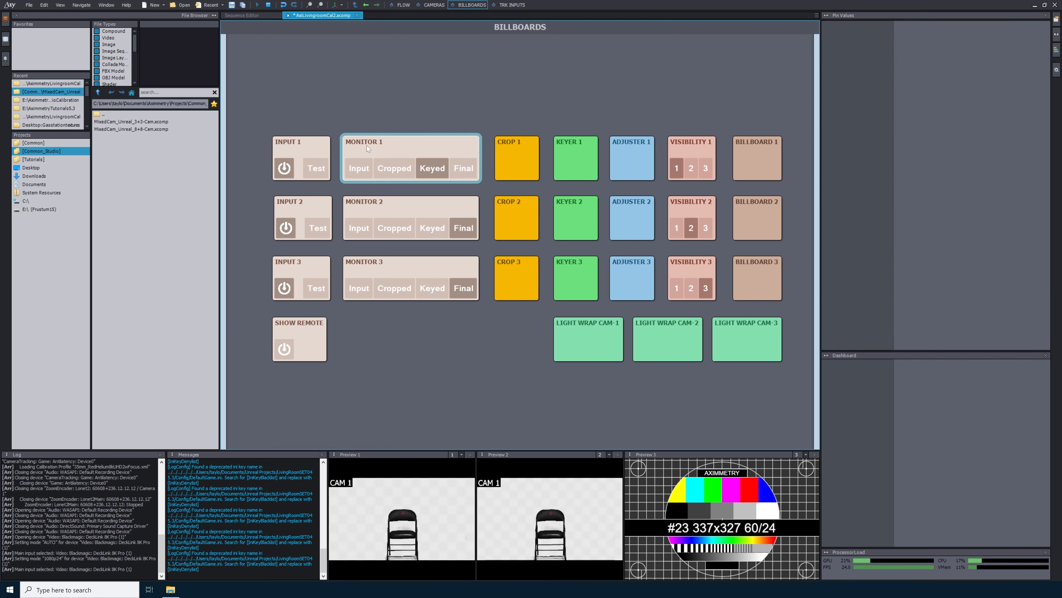
left_click(462, 169)
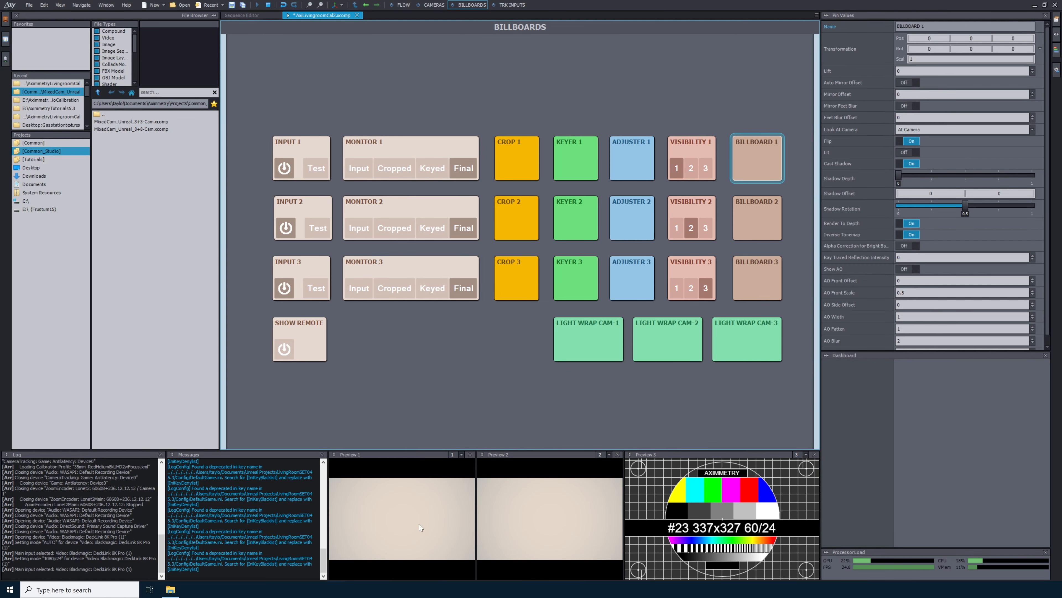
Step: On the CAMERAS board, edit position A of camera 1's path, reset it and reframe the shot on the living room interior
left_click(433, 4)
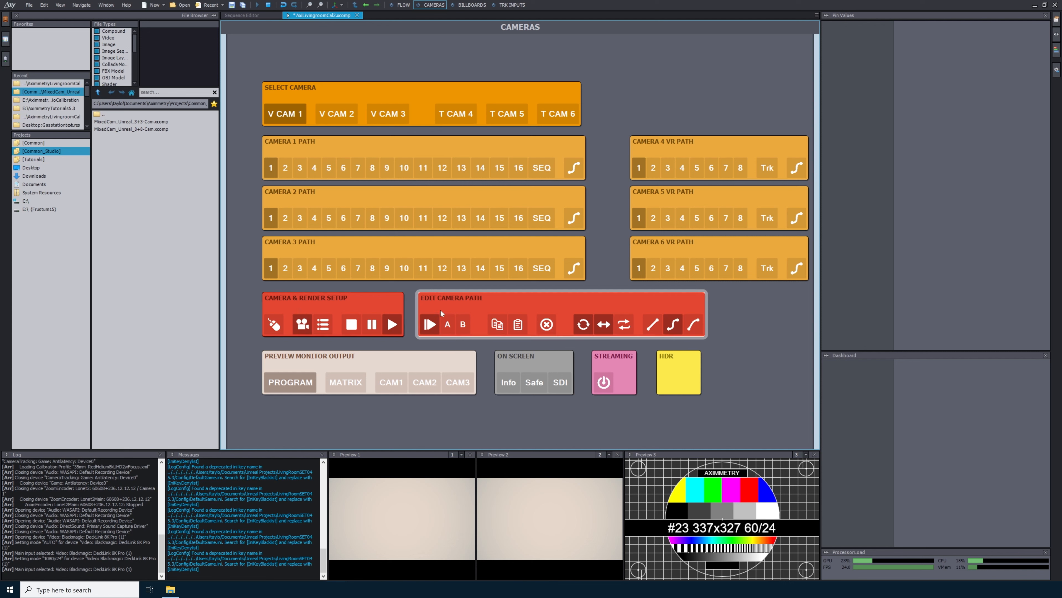
left_click(446, 325)
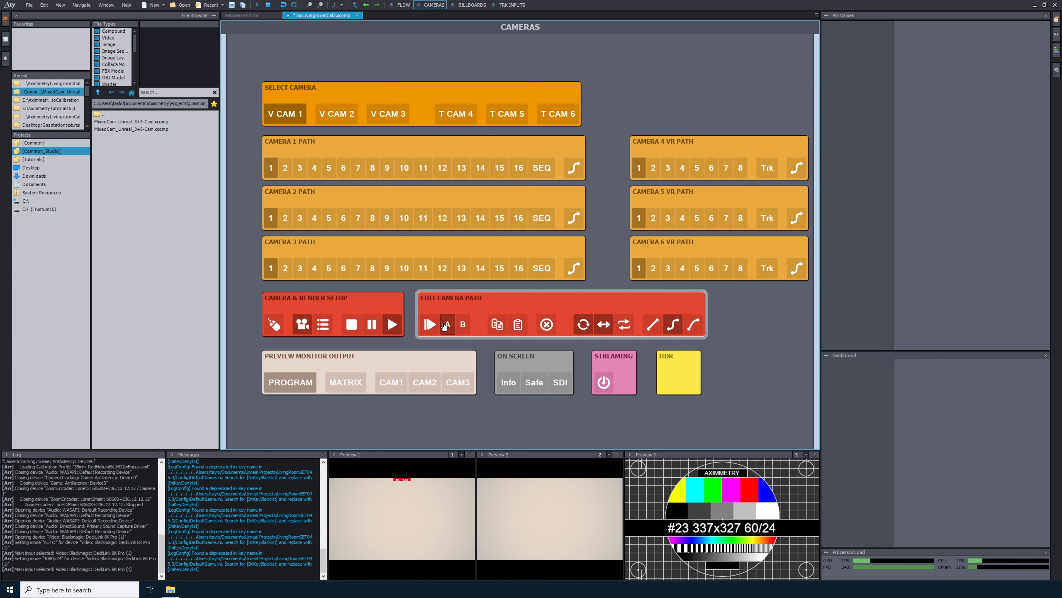
left_click(545, 326)
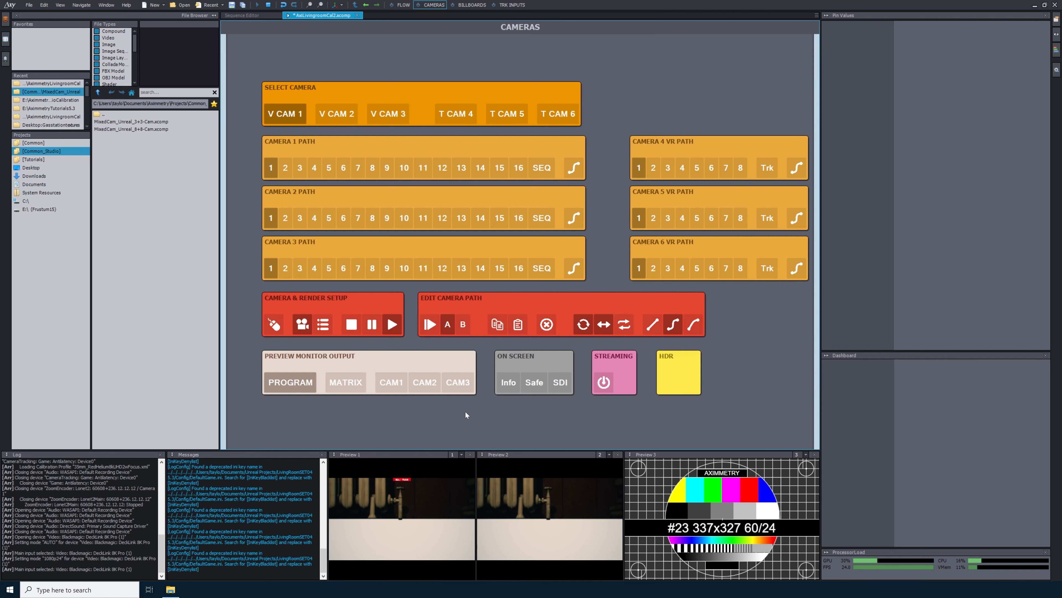
left_click(464, 325)
left_click(448, 325)
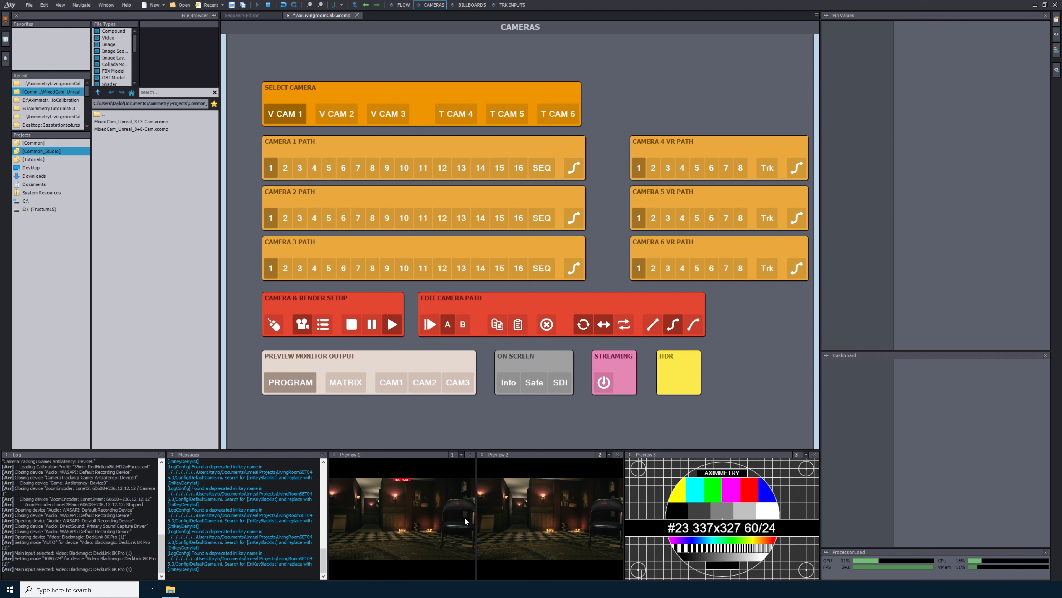
Step: On the BILLBOARDS board, move BILLBOARD 1 to a position of about -1.92 in X and -1.97 in Z
left_click(471, 5)
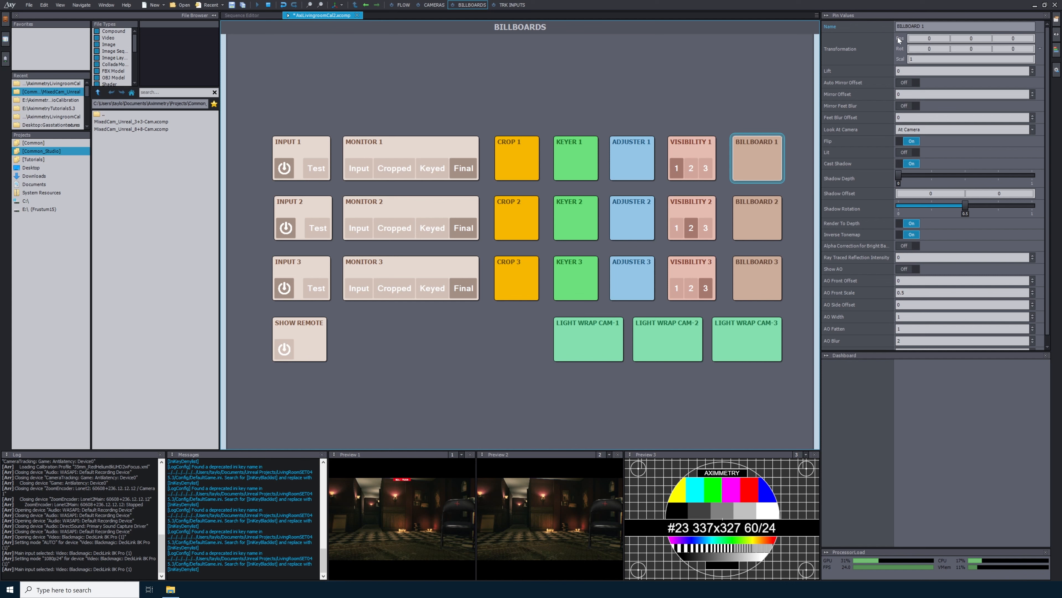
left_click_drag(932, 39, 920, 38)
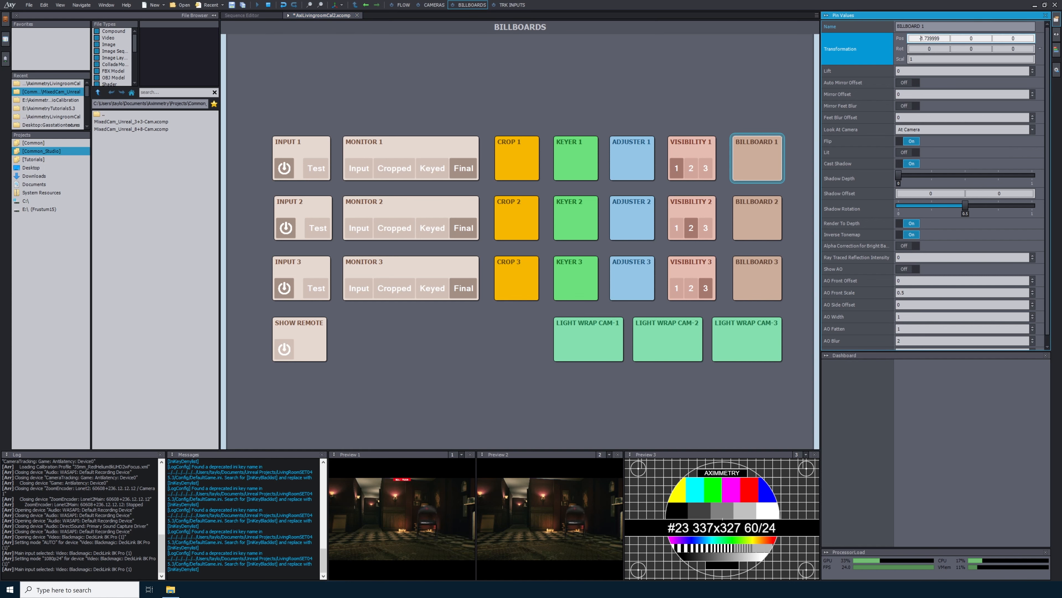
left_click_drag(1013, 38, 1007, 39)
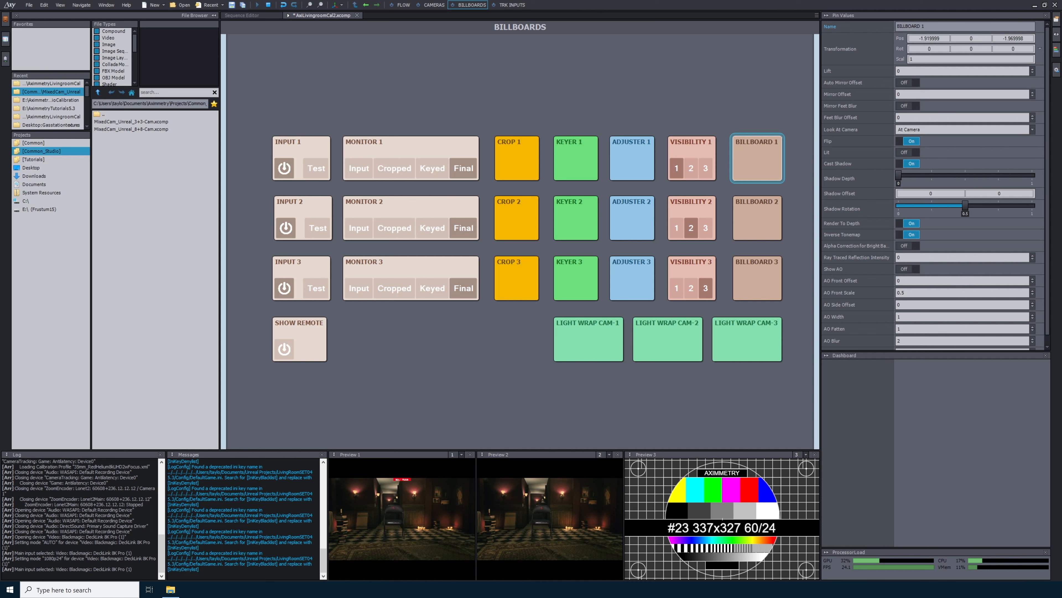
Step: Try scale values of 0.7 and 0.9 on BILLBOARD 1
left_click(916, 59)
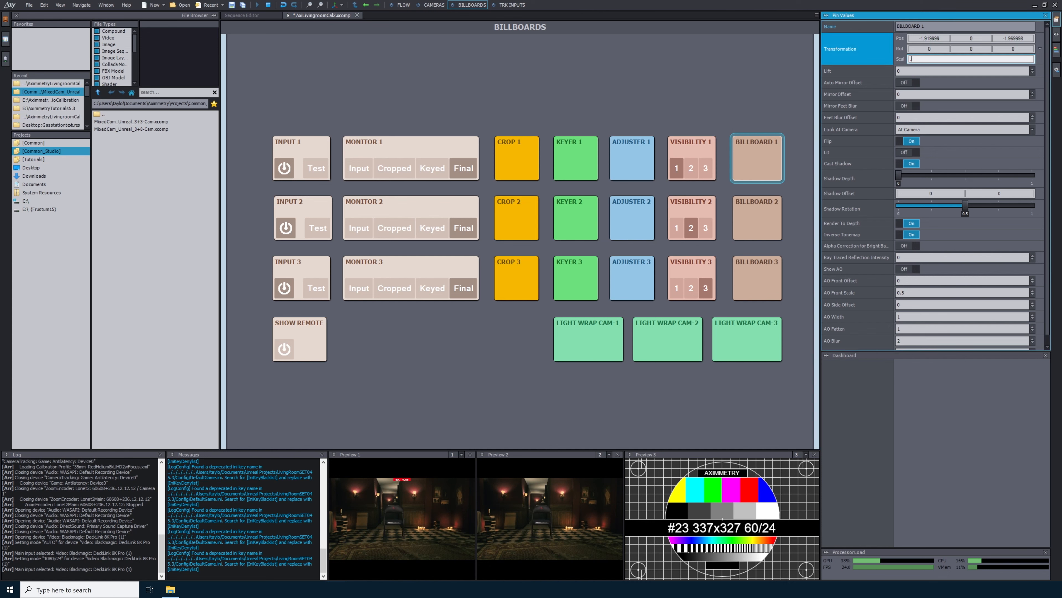
key("Return")
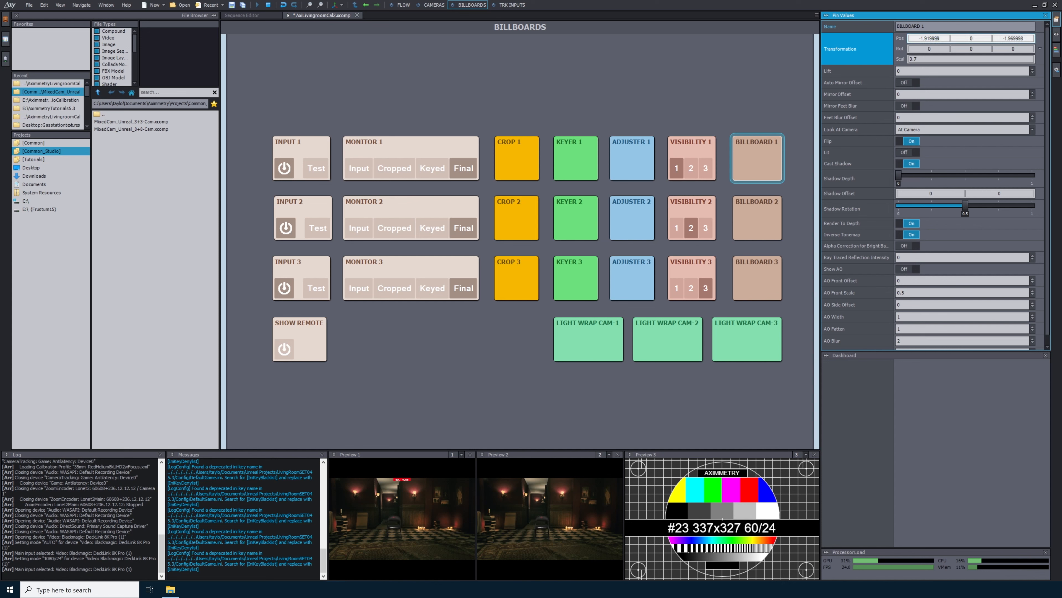
double_click(917, 59)
type(".9")
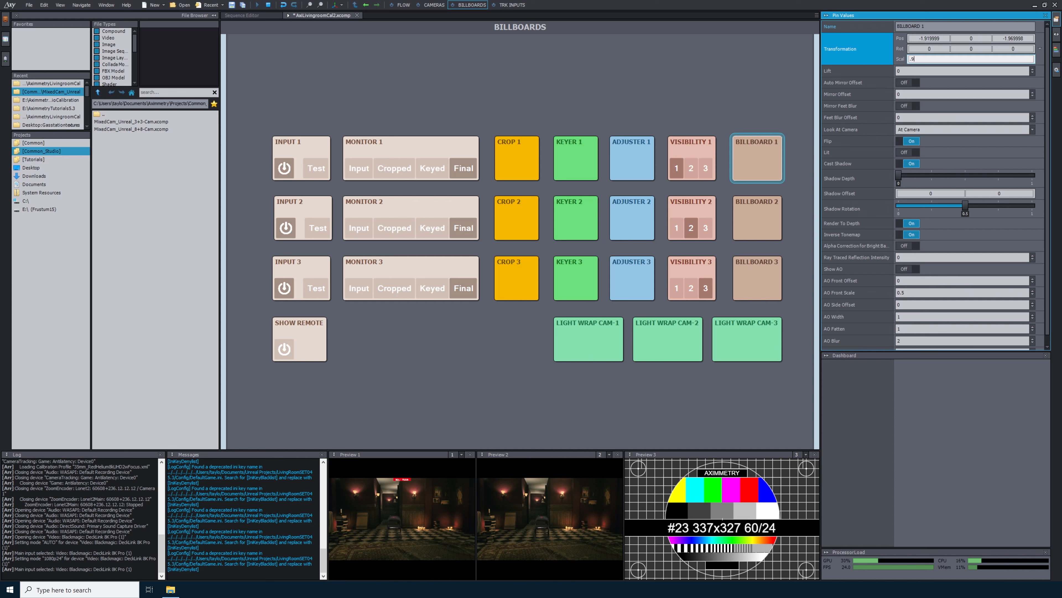
key("Return")
Step: Set BILLBOARD 1's scale to 0.8
double_click(917, 59)
type(".8")
key("Return")
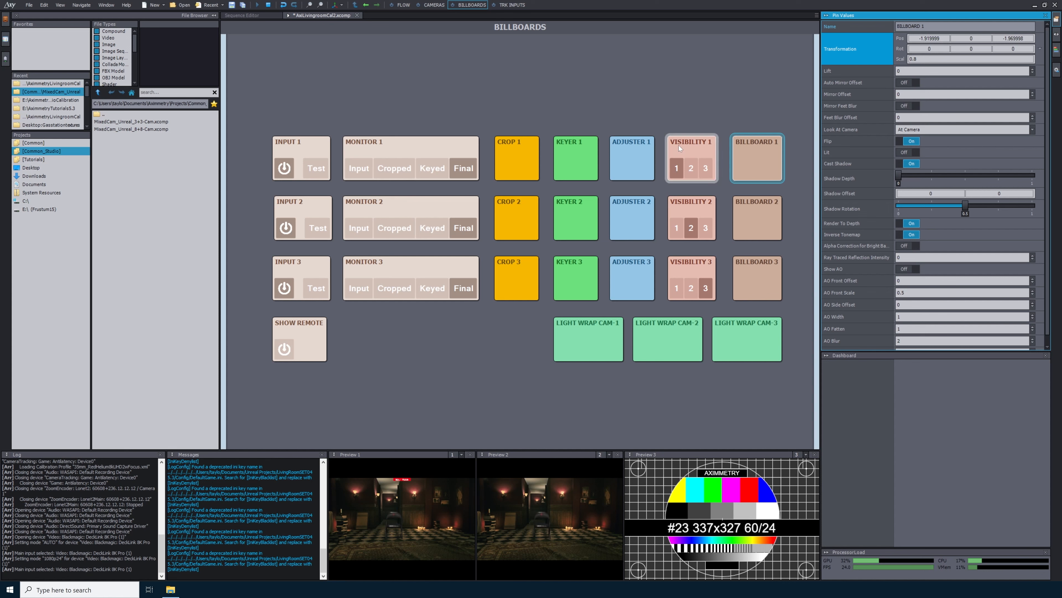
Step: Turn off Look At Camera for BILLBOARD 1 and set its Y rotation to 90
left_click(767, 147)
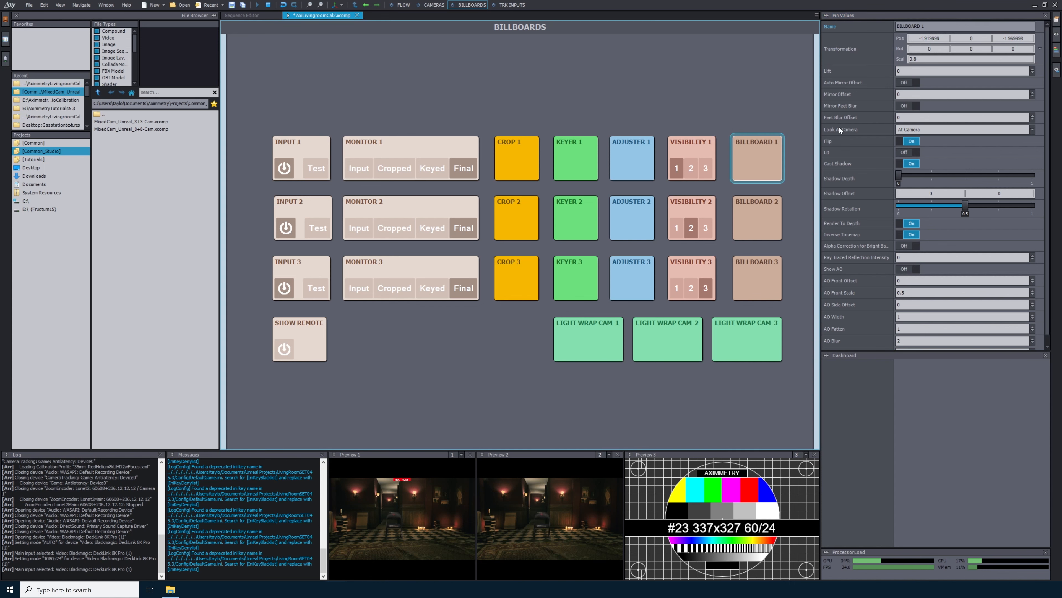
left_click(925, 129)
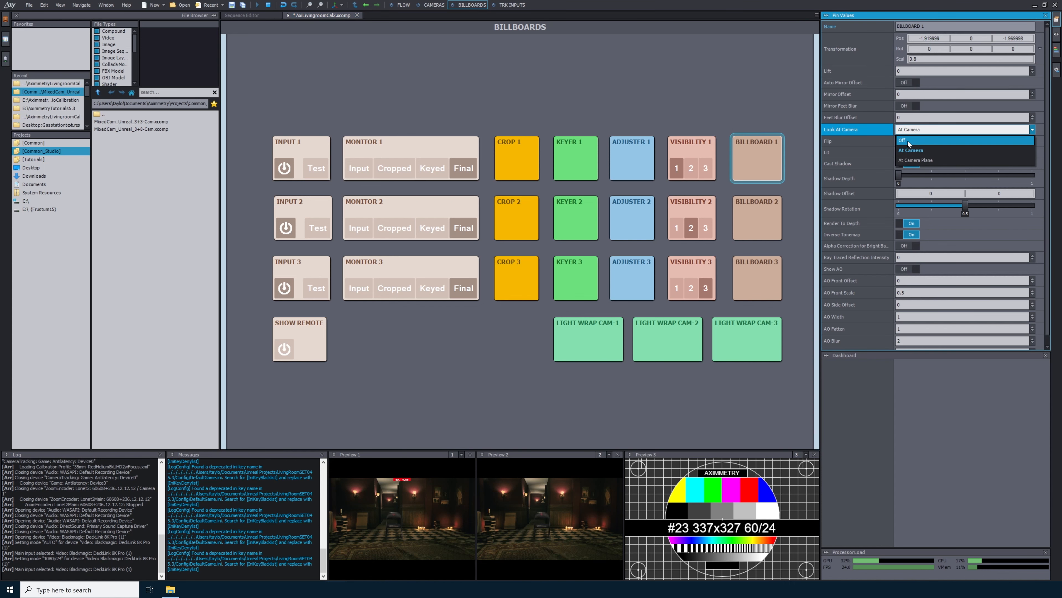
left_click(908, 141)
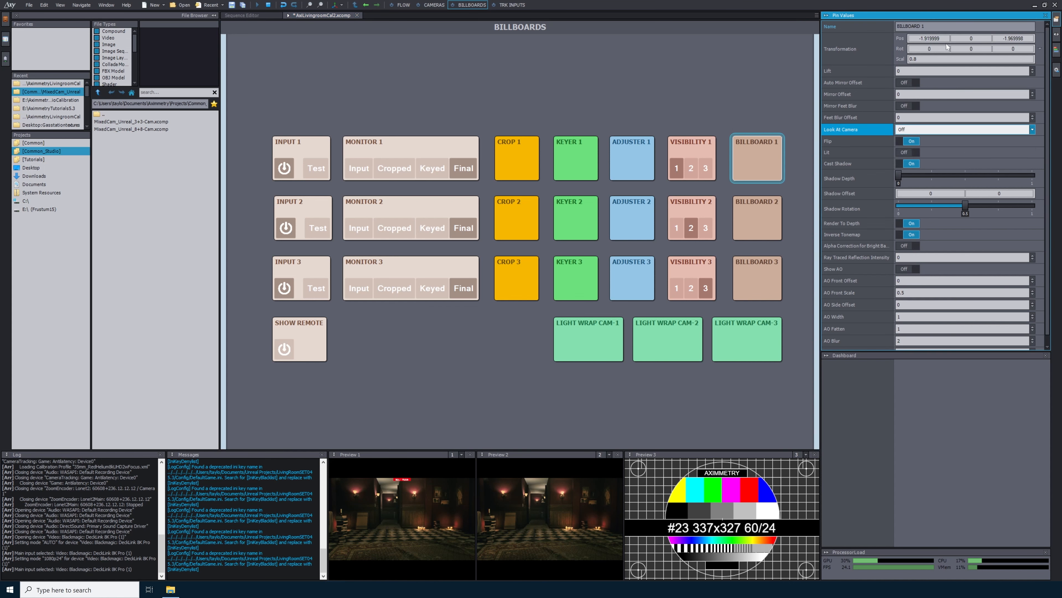
left_click(971, 48)
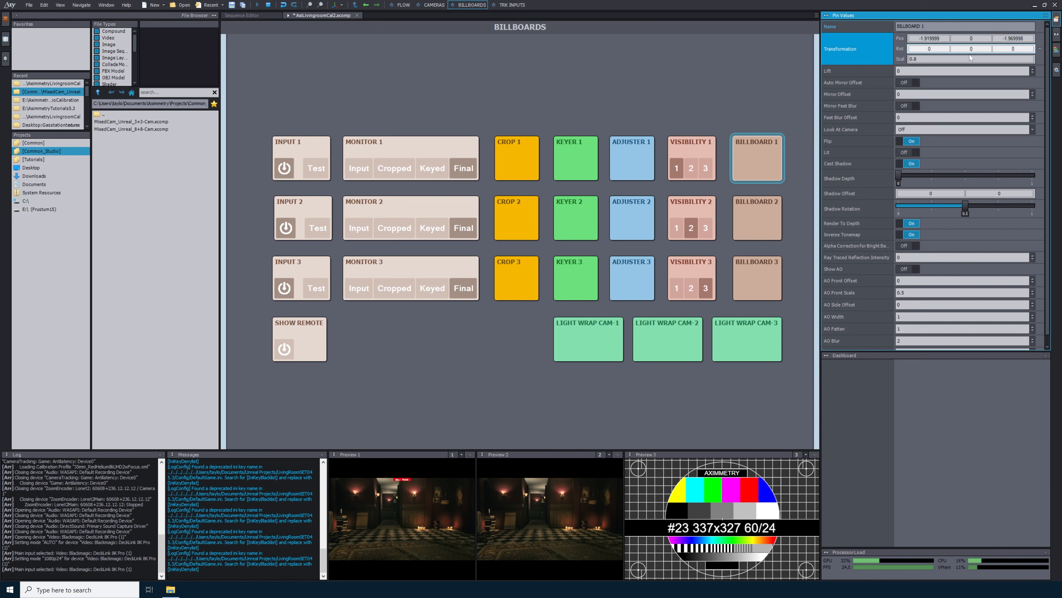
left_click_drag(972, 49, 972, 1)
double_click(971, 49)
type("90")
key("Return")
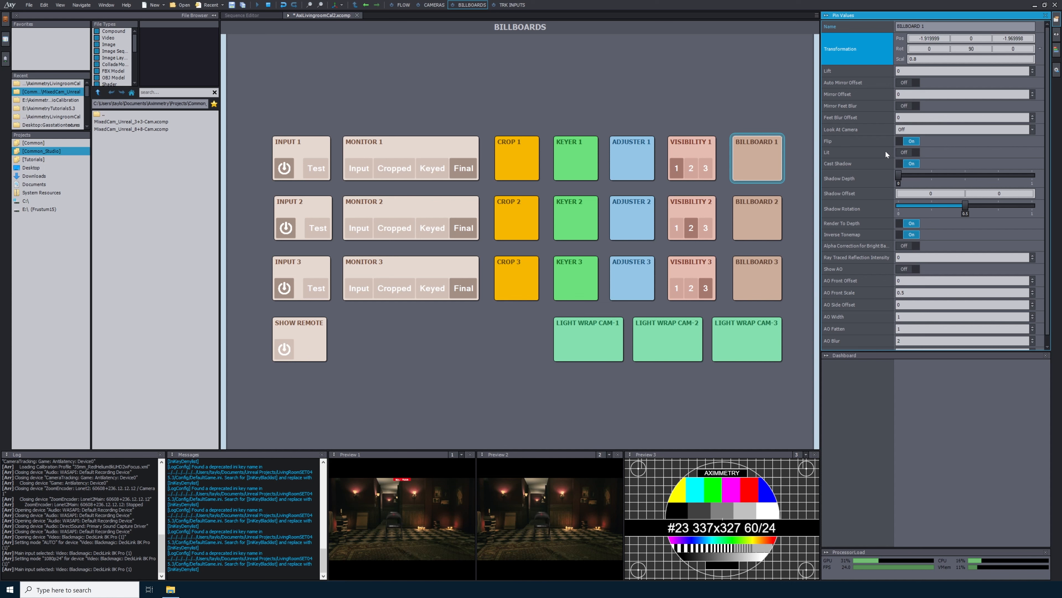
Step: Toggle BILLBOARD 1's Flip option off and back on, and turn on Lit
left_click(912, 141)
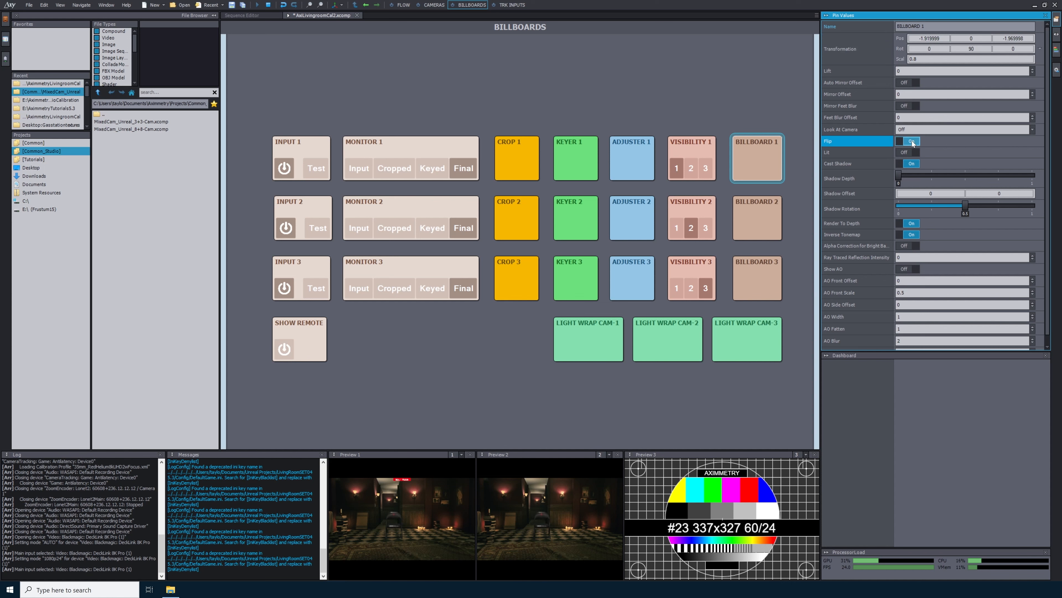
left_click(909, 141)
left_click(903, 152)
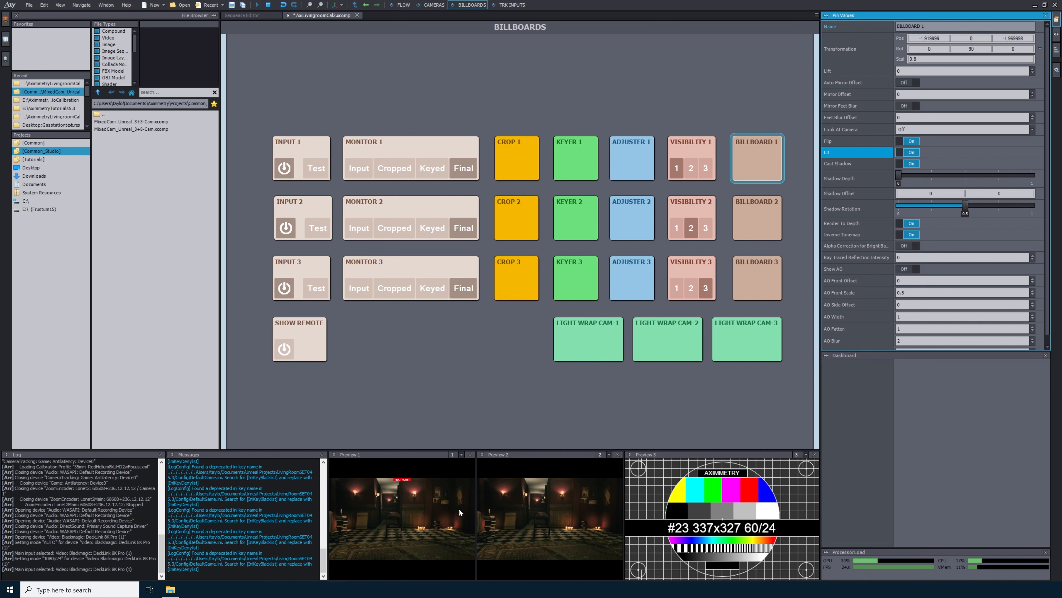
Step: Toggle BILLBOARD 1's Cast Shadow off and back on, and turn on Show AO
scroll(849, 166, "down", 1)
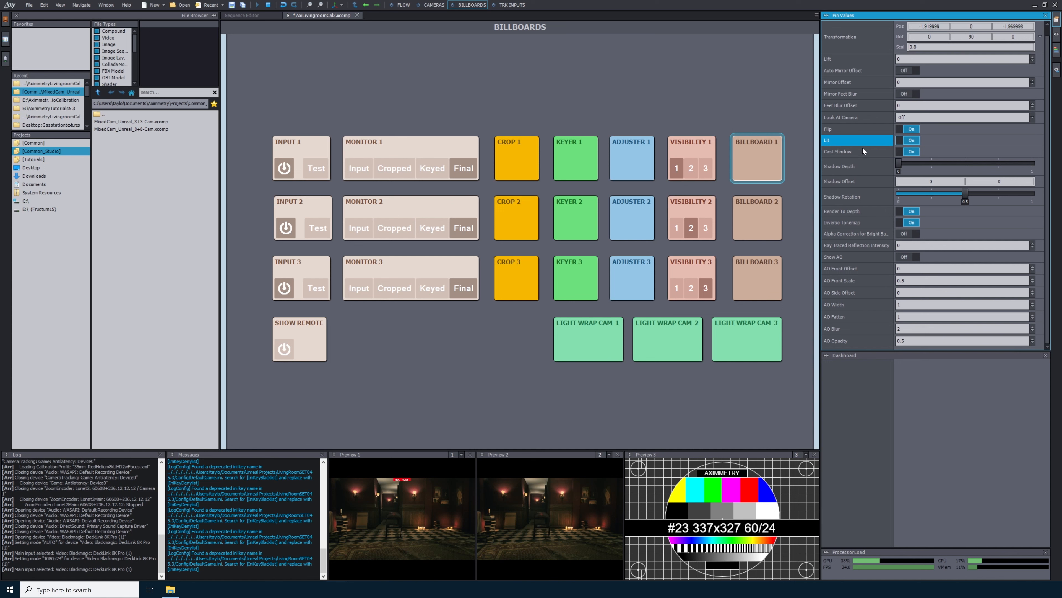
left_click(911, 151)
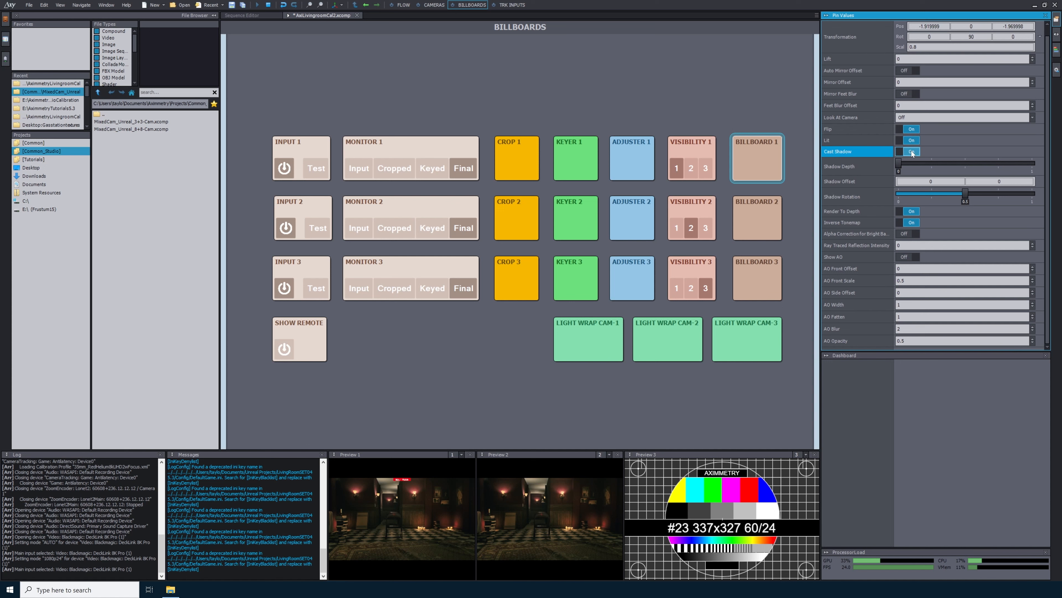
left_click(911, 151)
left_click(906, 257)
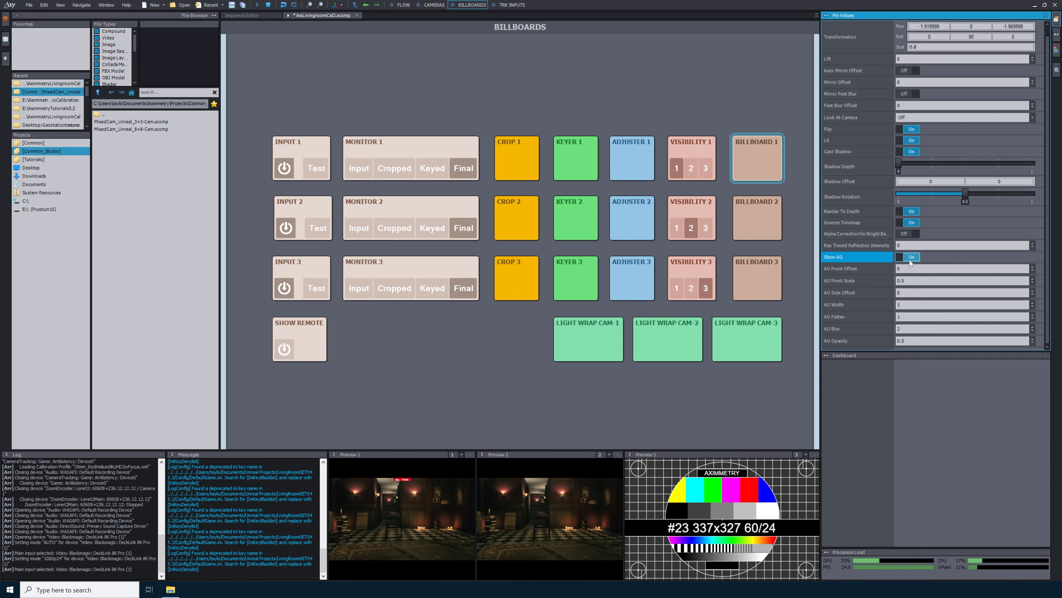
Step: Move BILLBOARD 1 to about -2.39 in X and -2.03 in Z, keeping Y at 0
scroll(871, 141, "up", 1)
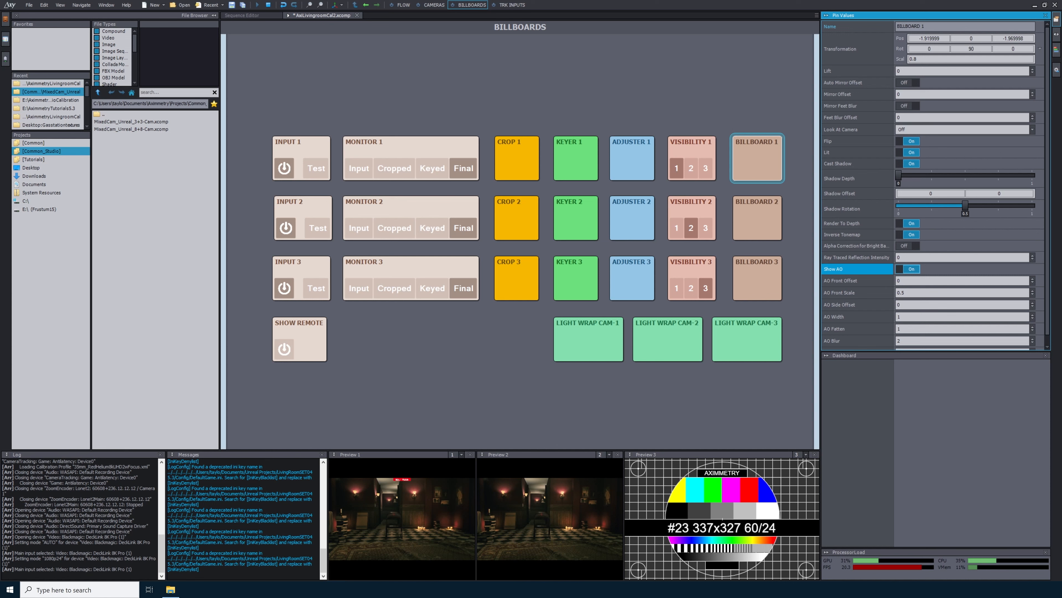
left_click(969, 38)
scroll(969, 38, "down", 12)
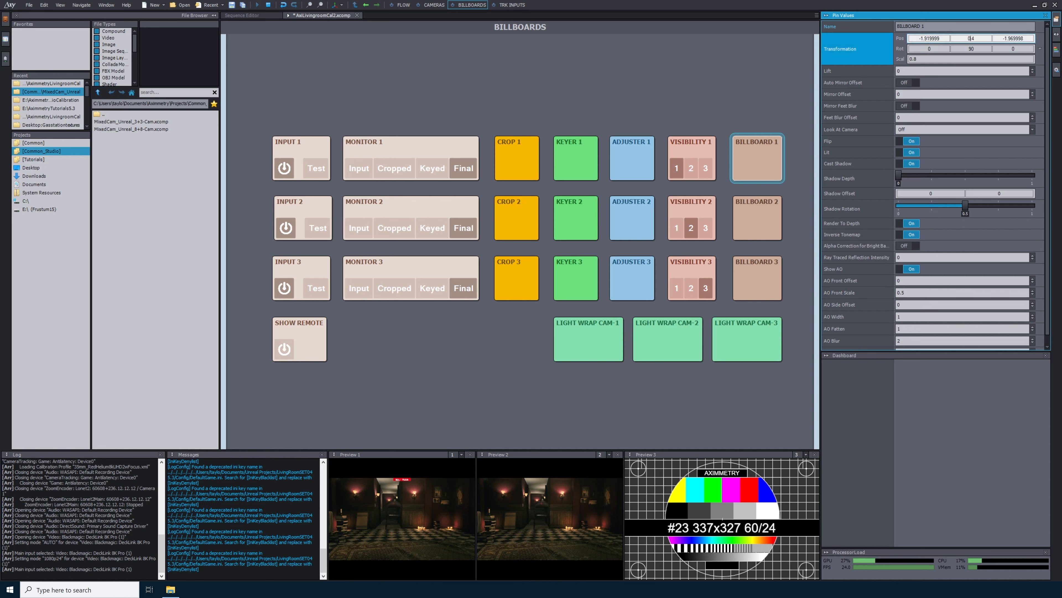
scroll(969, 38, "up", 20)
scroll(969, 39, "down", 20)
scroll(931, 39, "down", 20)
Step: Set BILLBOARD 1's scale to 0.7
double_click(913, 59)
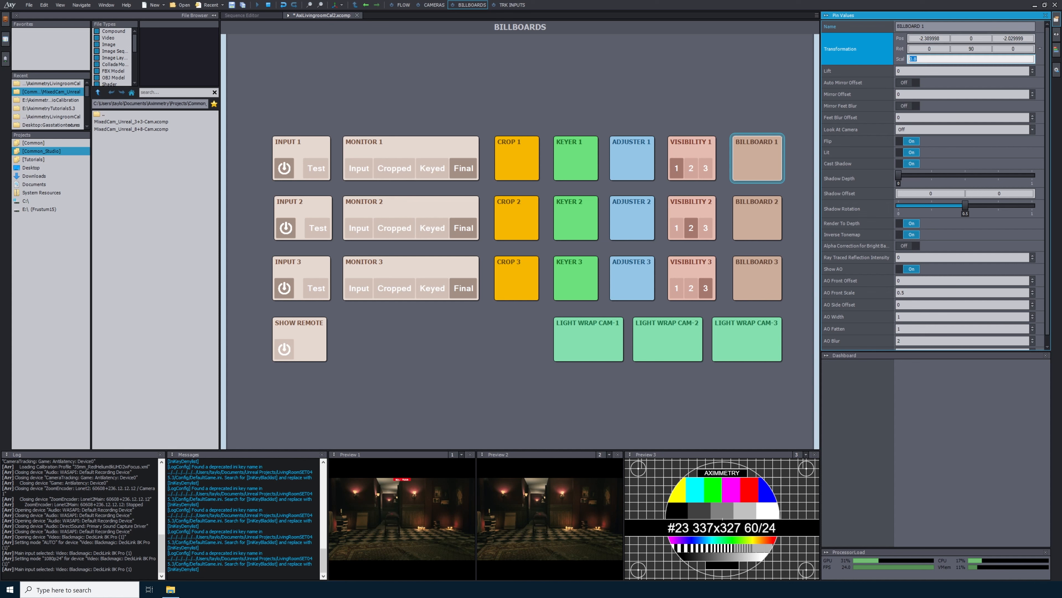
type(".7")
key("Return")
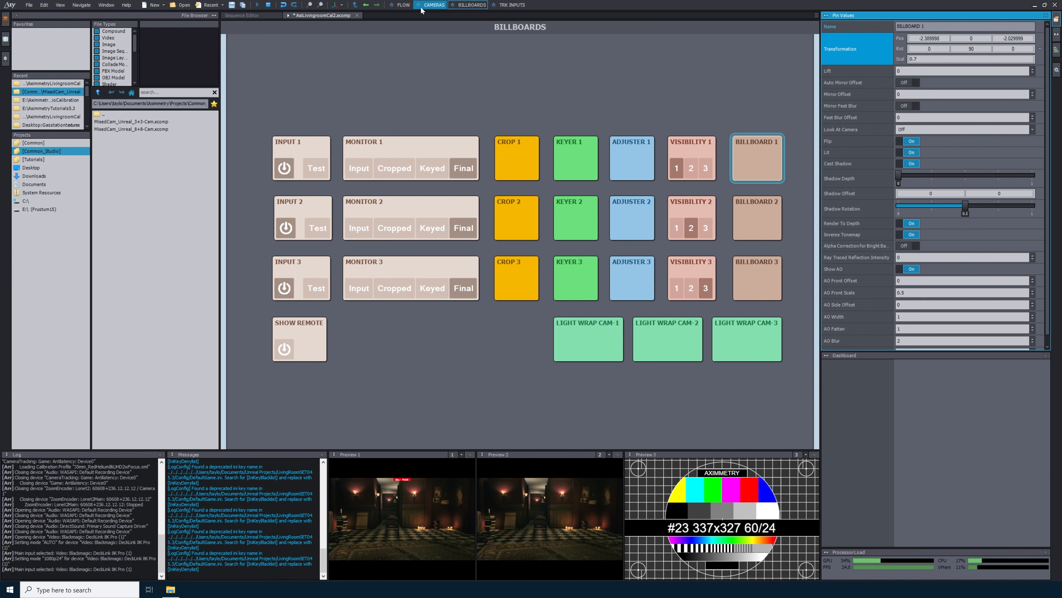
Step: On the CAMERAS board, copy position A of camera 1's path 1 to position B, reframe B and run the path
left_click(430, 7)
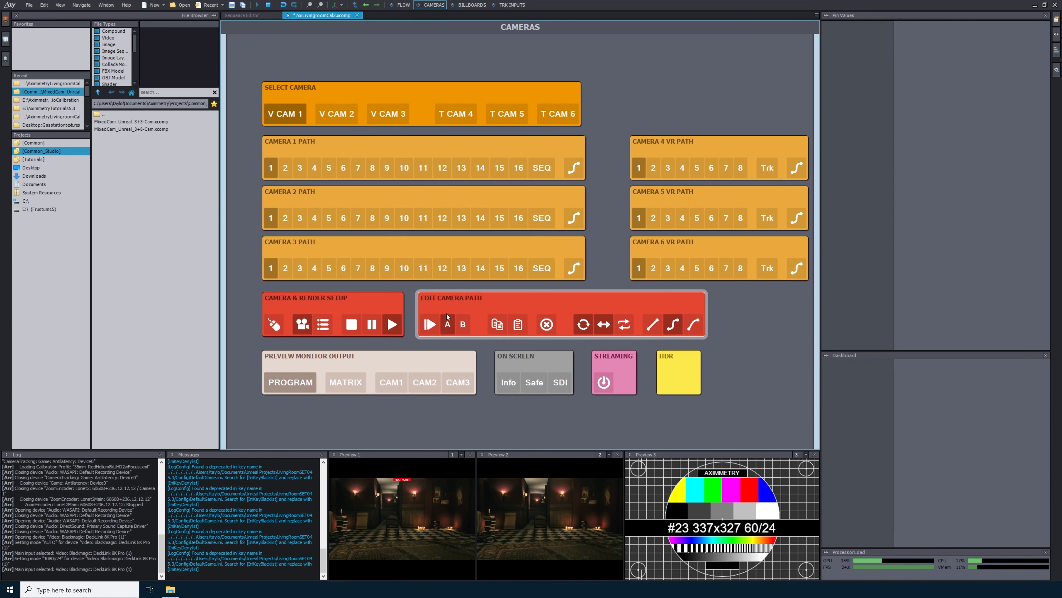
left_click(498, 325)
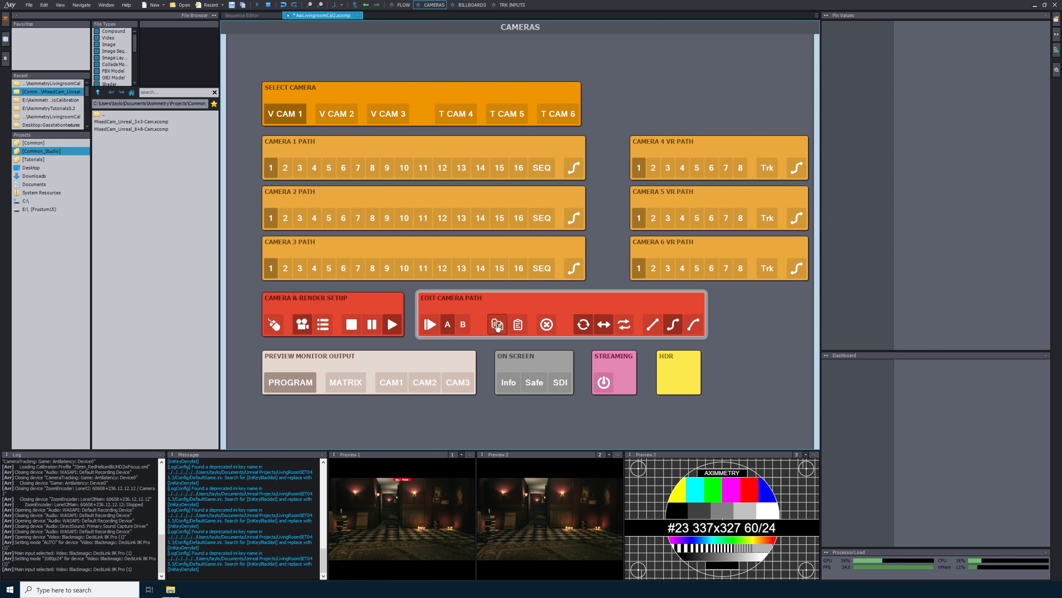
left_click(464, 325)
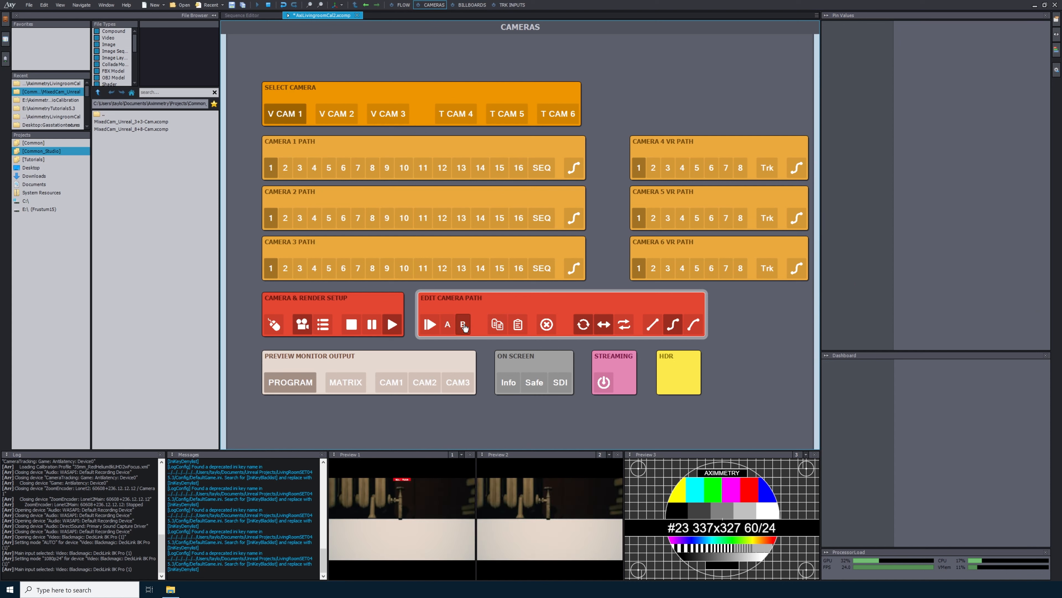
left_click(519, 326)
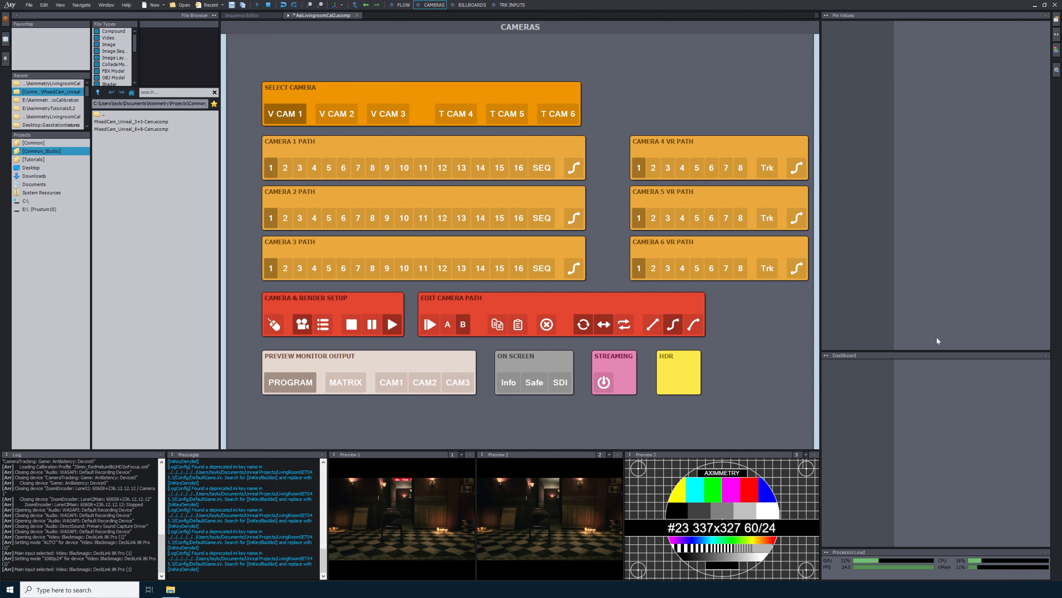
left_click(430, 326)
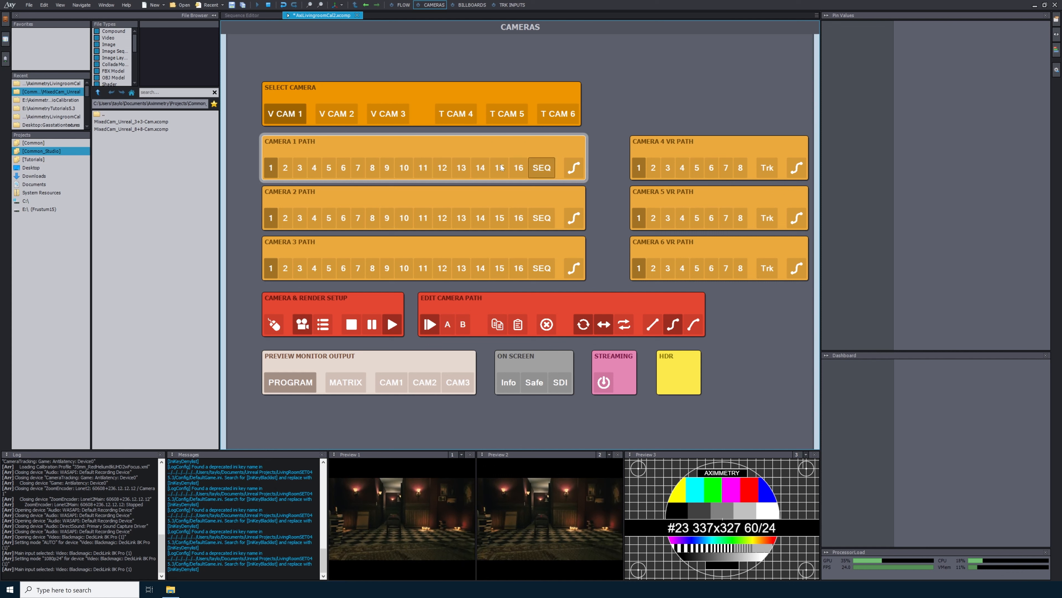
Step: Select path 2 of camera 1, paste the copied framing into positions A and B, reframe B and run the path
left_click(286, 168)
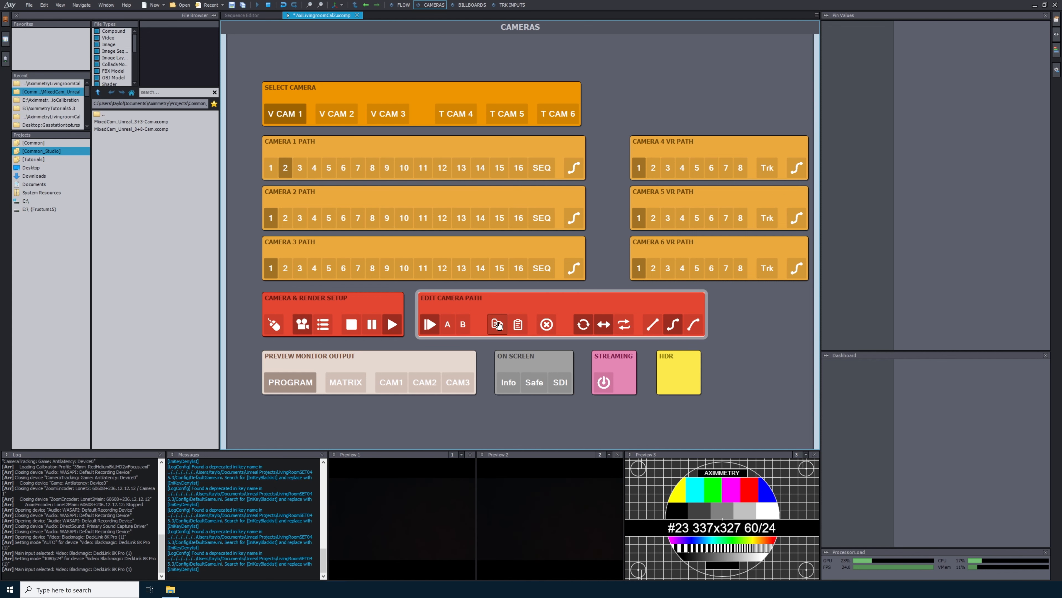
left_click(447, 326)
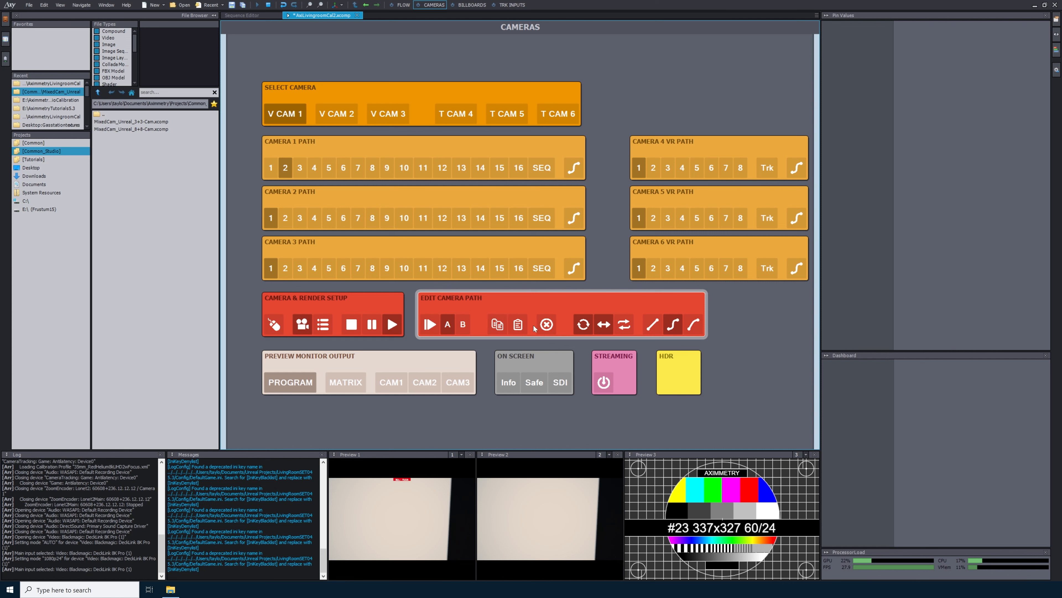
left_click(464, 325)
left_click(517, 325)
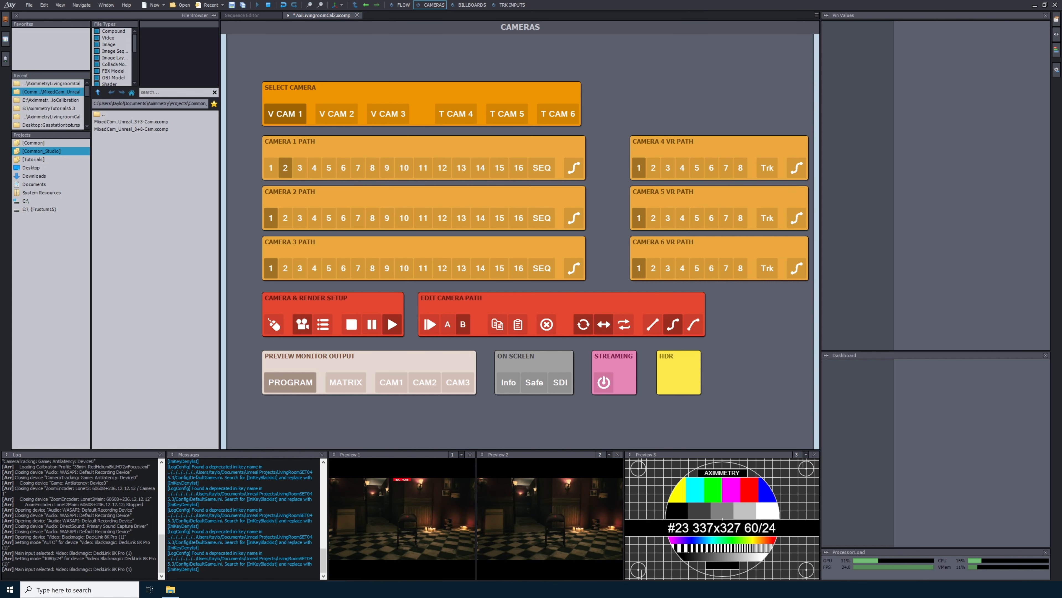
left_click(430, 324)
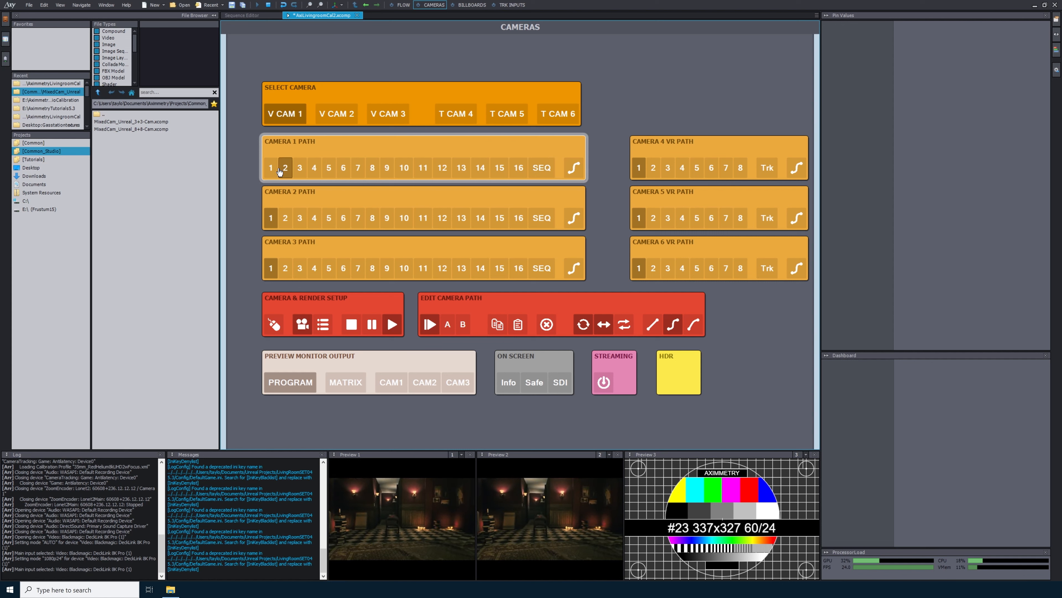
Step: Return camera 1 to path 1 and set the Path 1 Duration to 15
left_click(271, 169)
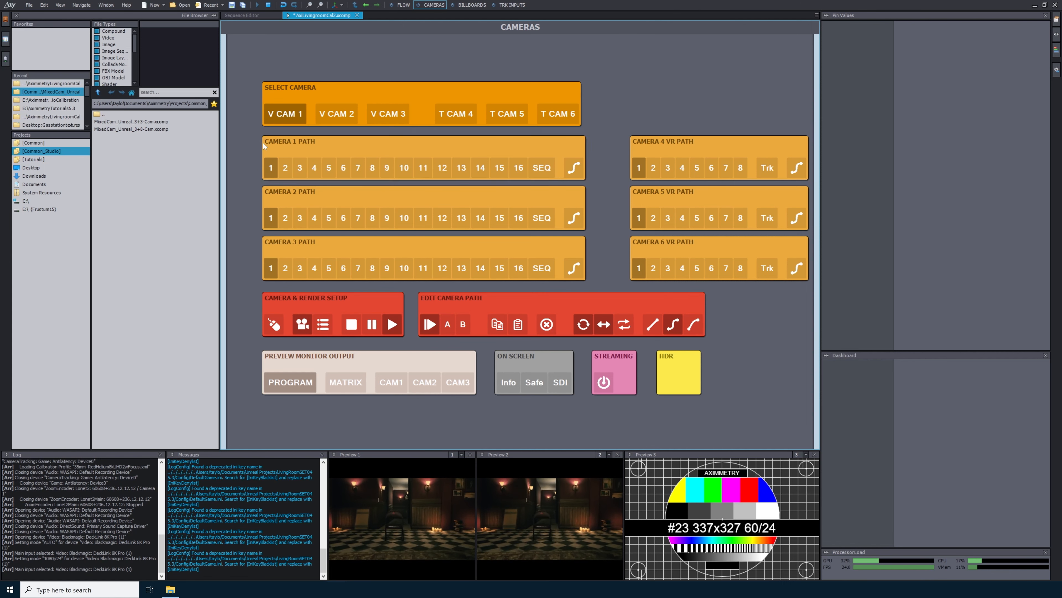
left_click(291, 146)
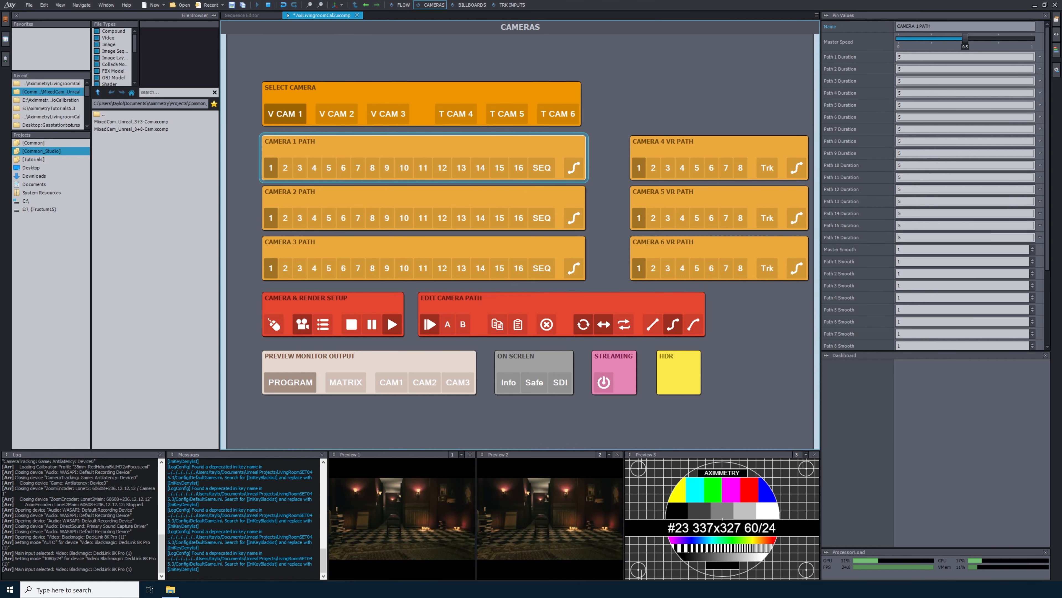
left_click(853, 58)
type("15")
key("Return")
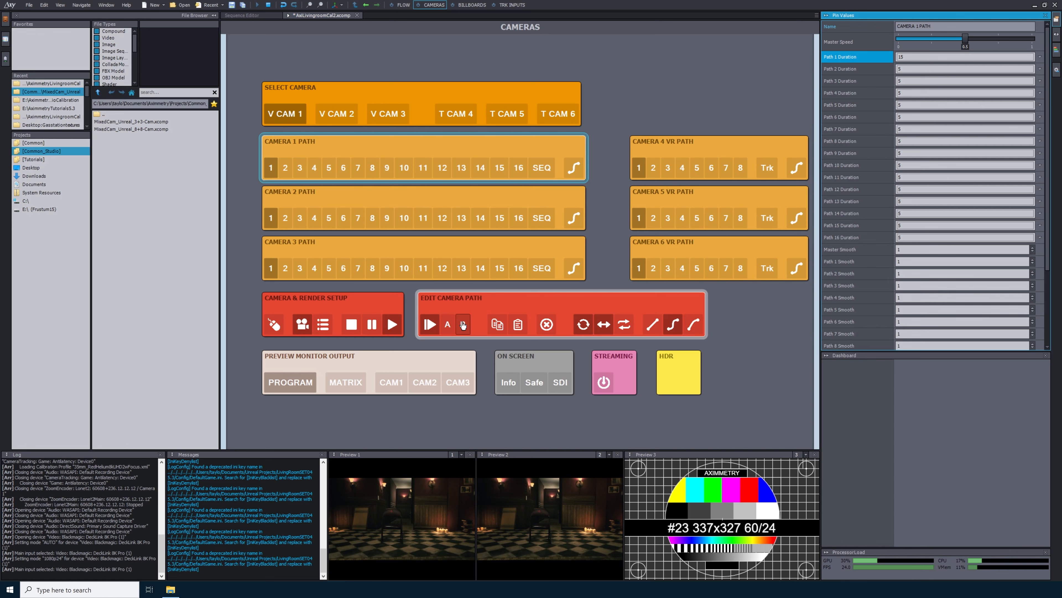
Step: Switch to the free camera to look around the living room set, and return to the path camera
left_click(284, 302)
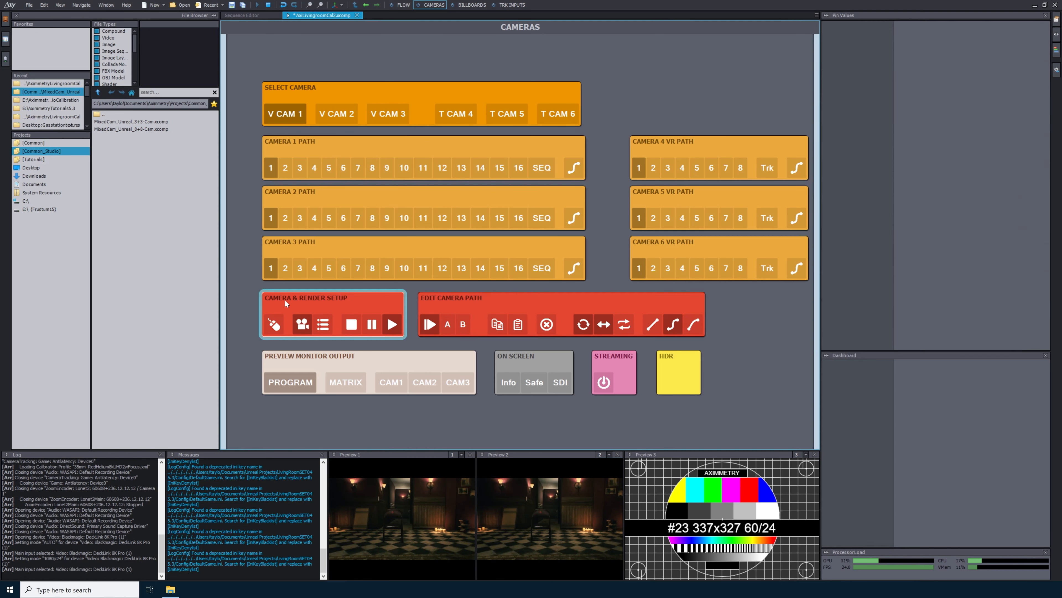
left_click(274, 324)
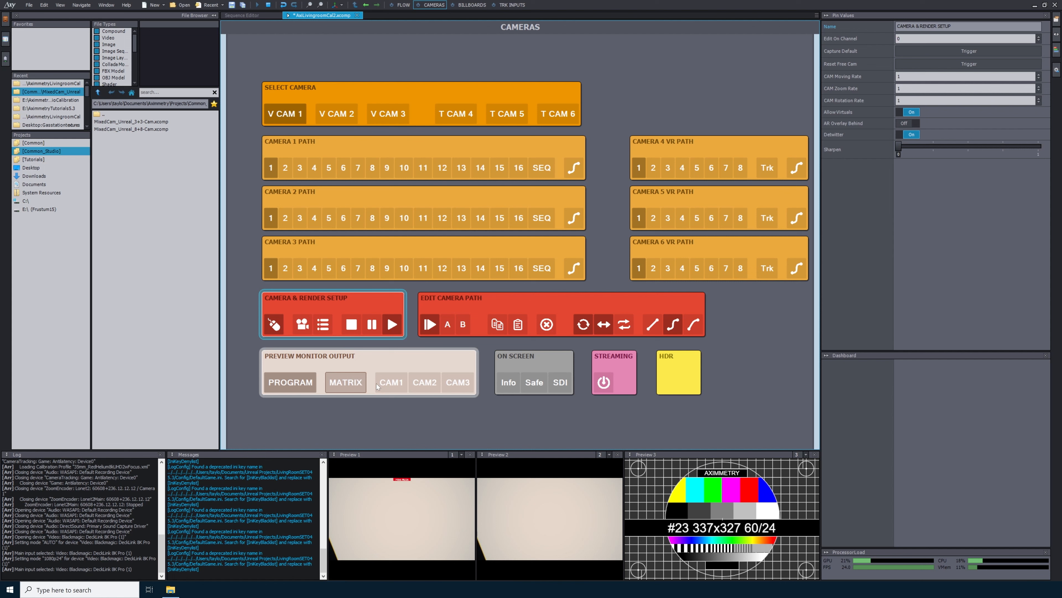
left_click_drag(399, 517, 366, 526)
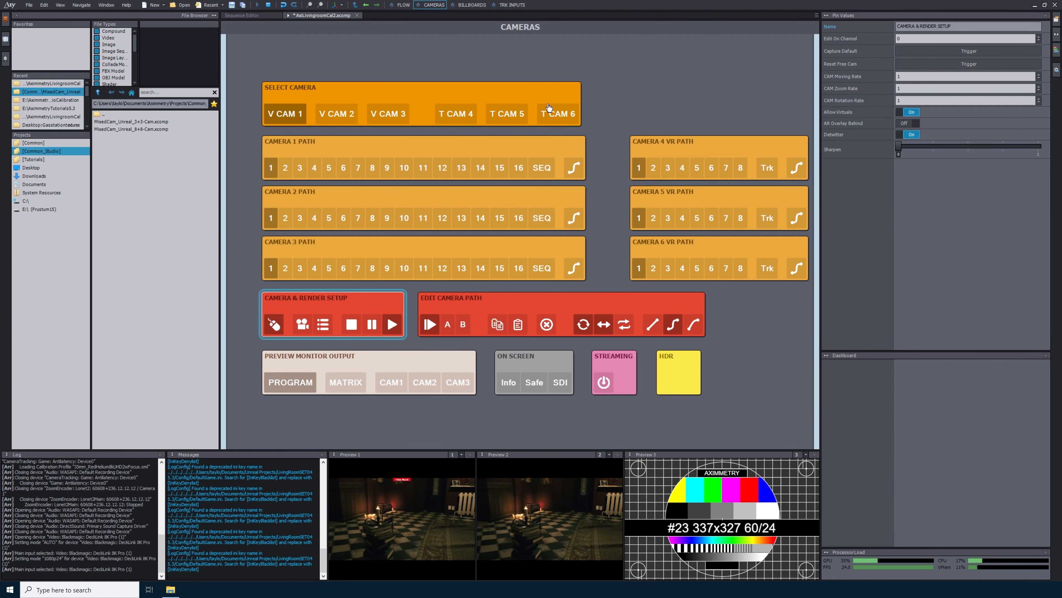
left_click(302, 325)
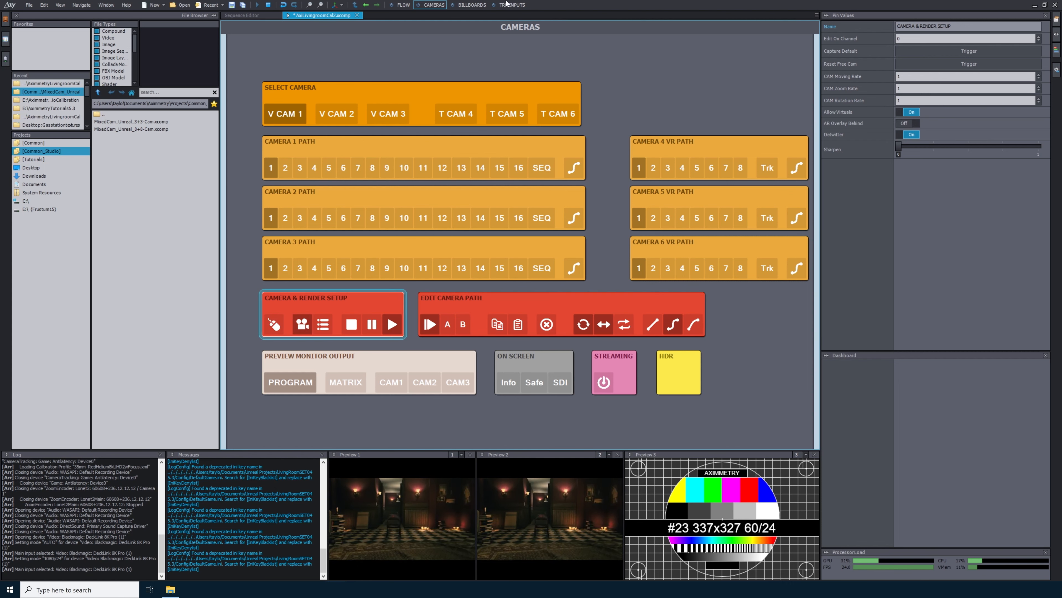
Step: Return to the flow graph and browse to the Green folder inside the [Common] project's Videos folder
left_click(471, 5)
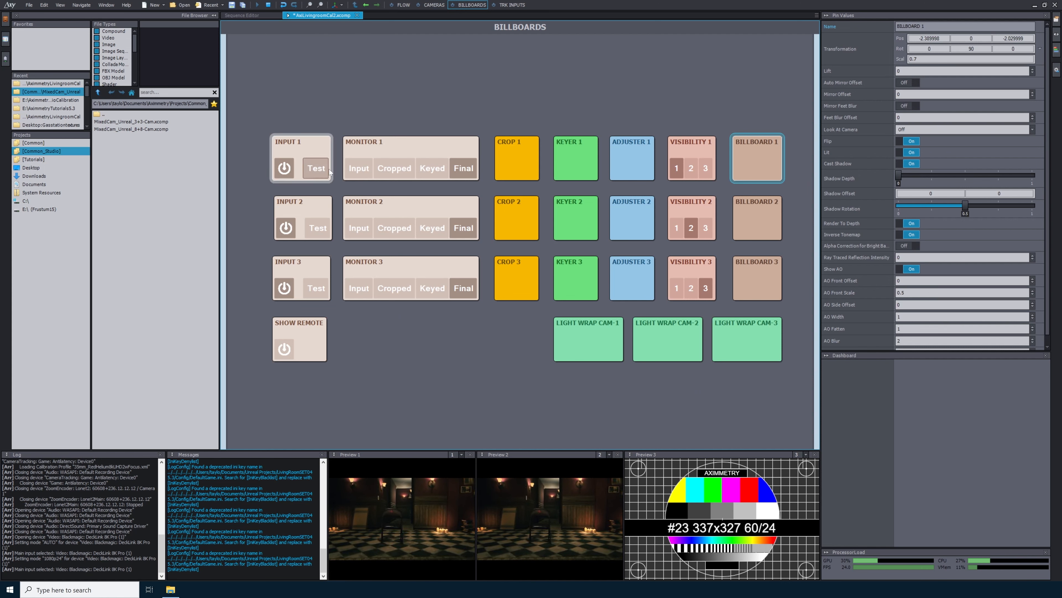
left_click(402, 5)
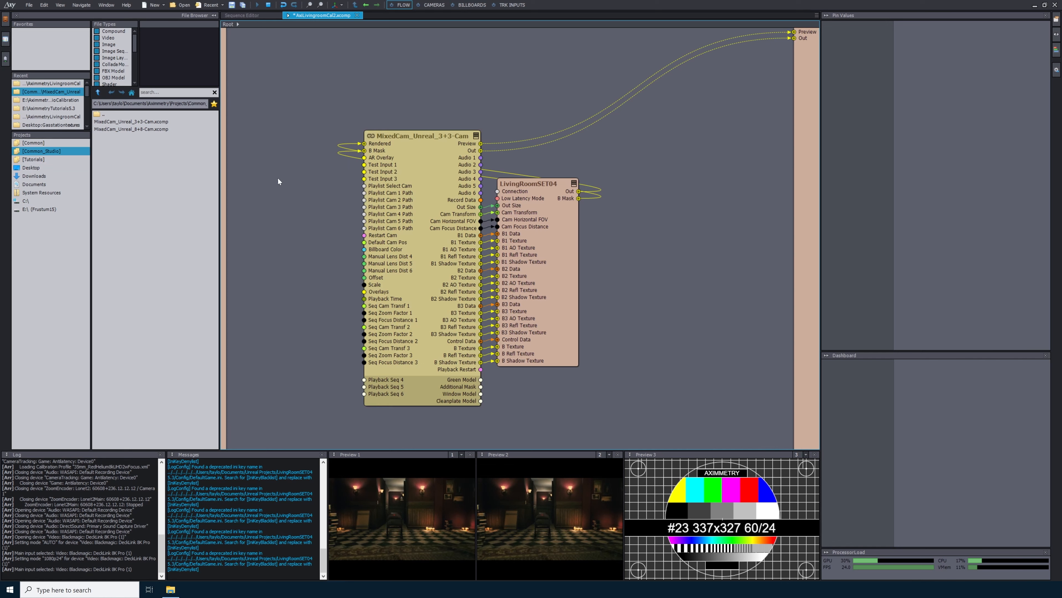
left_click(36, 144)
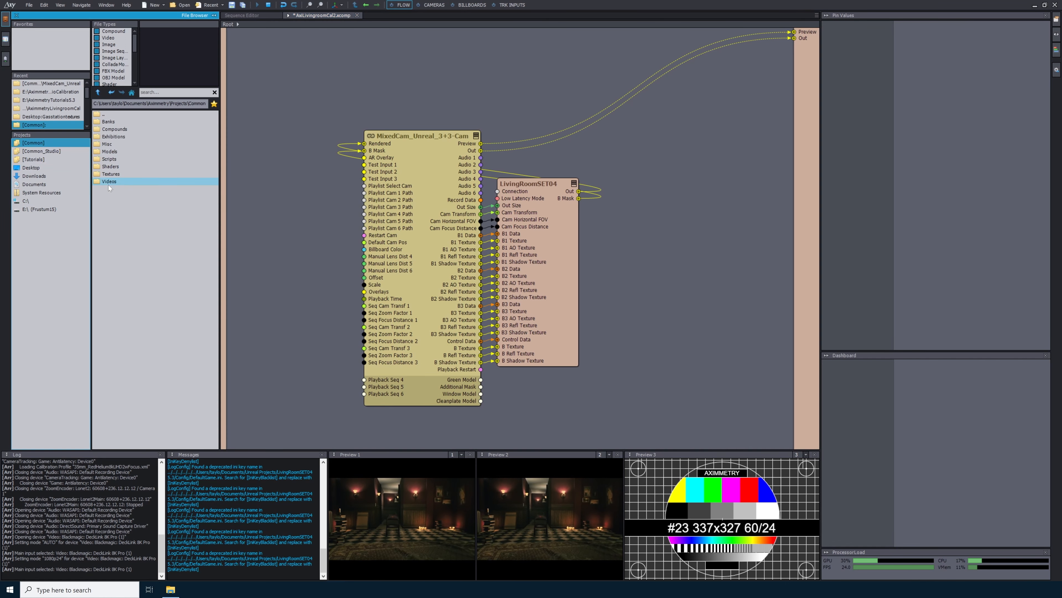
double_click(99, 181)
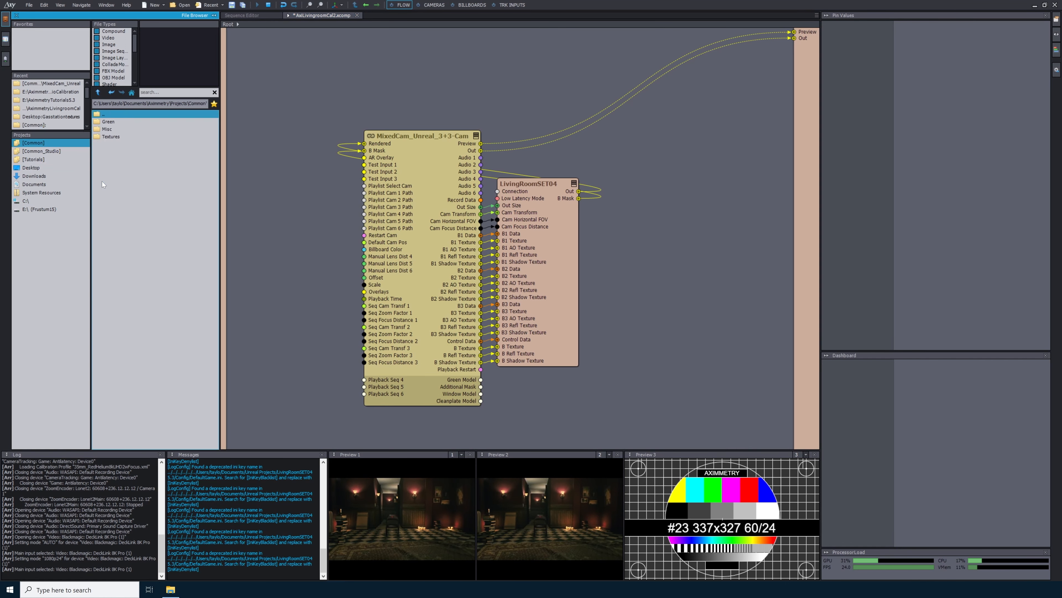
double_click(108, 121)
Step: Preview the sample green-screen clips in the Green folder to find a full-body talent video
left_click(108, 129)
left_click(108, 137)
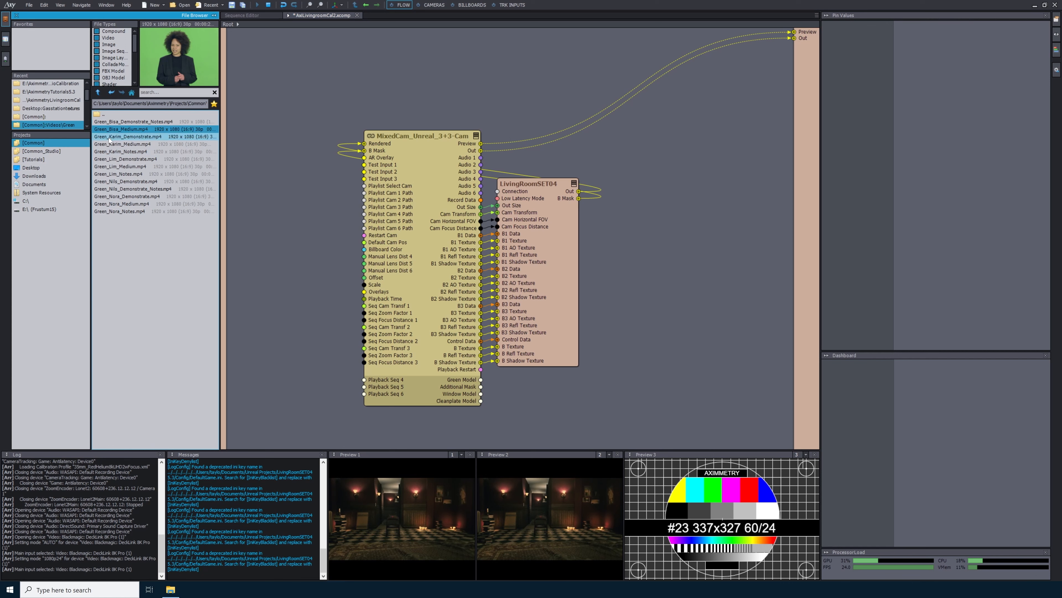
left_click(108, 143)
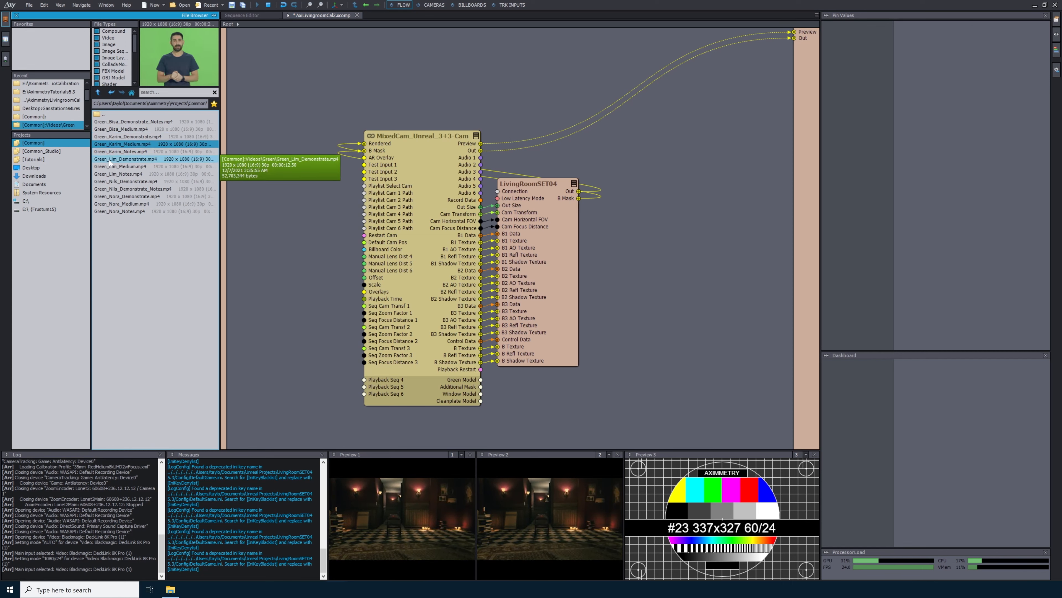
left_click(108, 151)
left_click(109, 159)
left_click(109, 167)
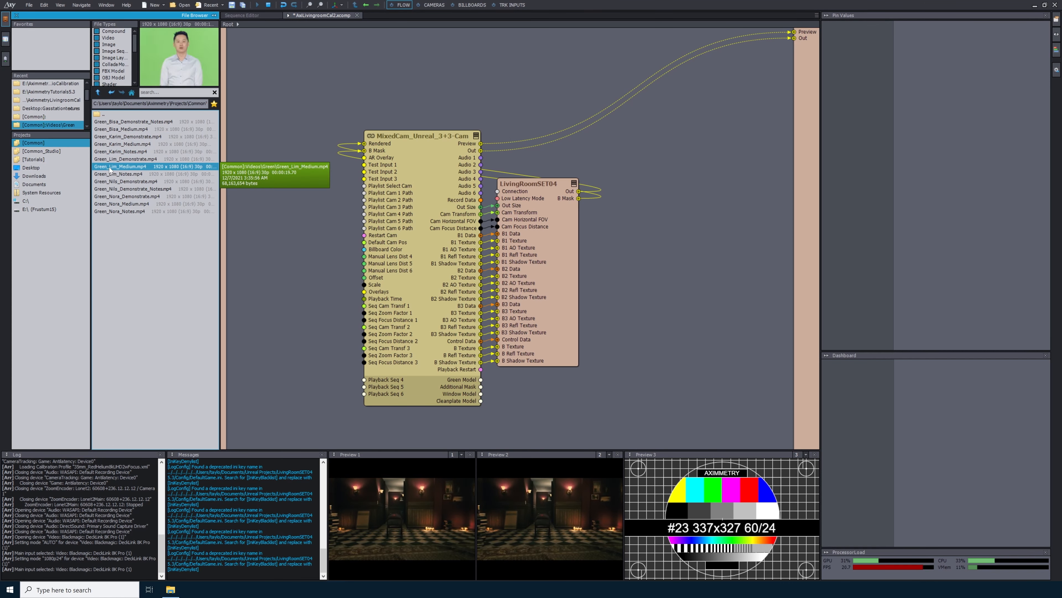
left_click(109, 174)
left_click(108, 182)
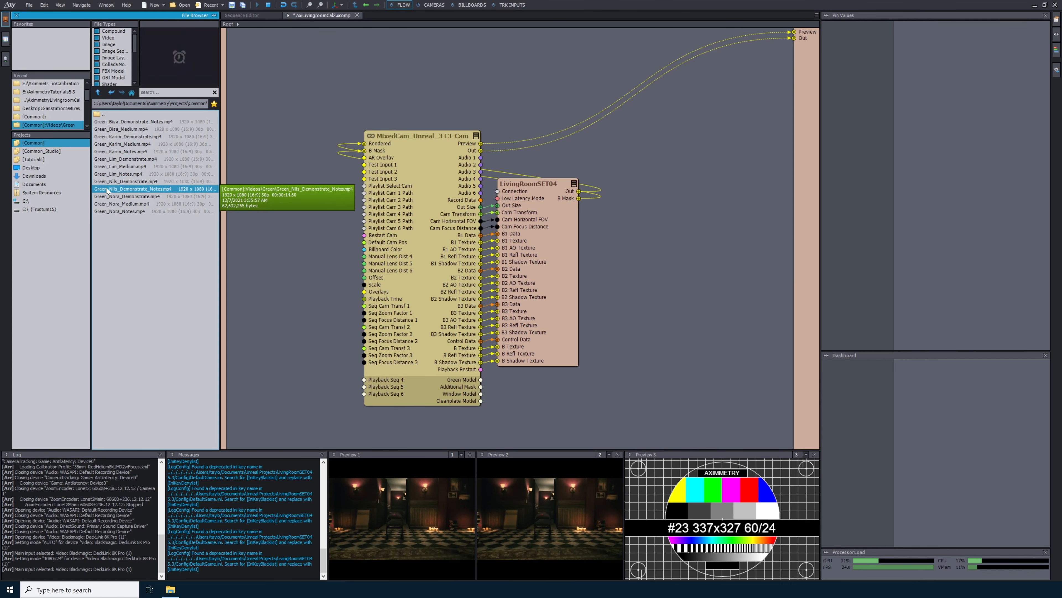
Step: Add Green_Nils_Demonstrate.mp4 to the flow, connect its Out to Test Input 1 of MixedCam_Unreal_3+3-Cam, and align the node beside it
left_click_drag(107, 184, 282, 185)
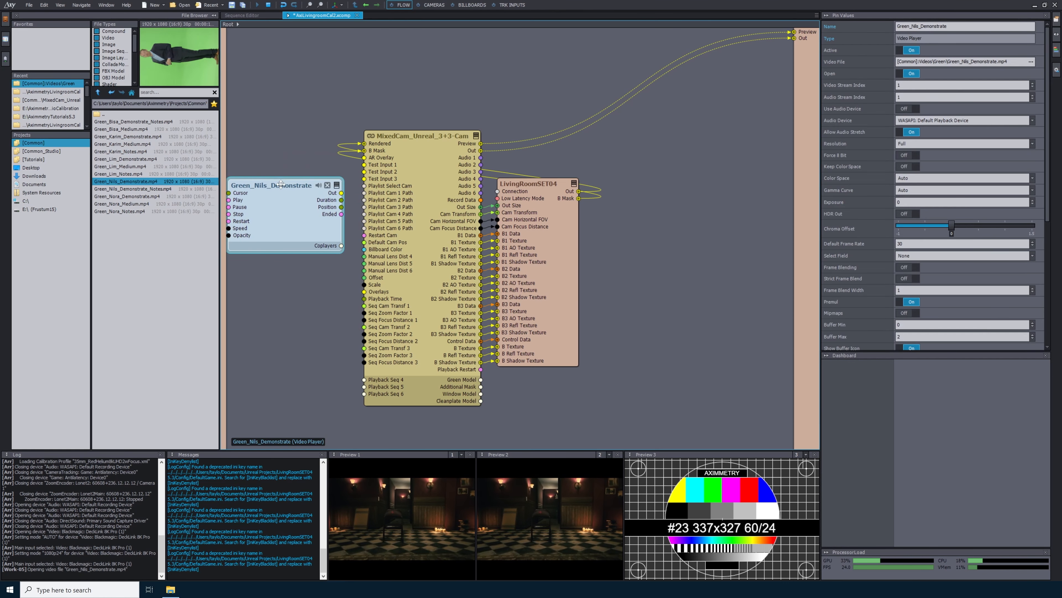
left_click_drag(352, 173, 365, 164)
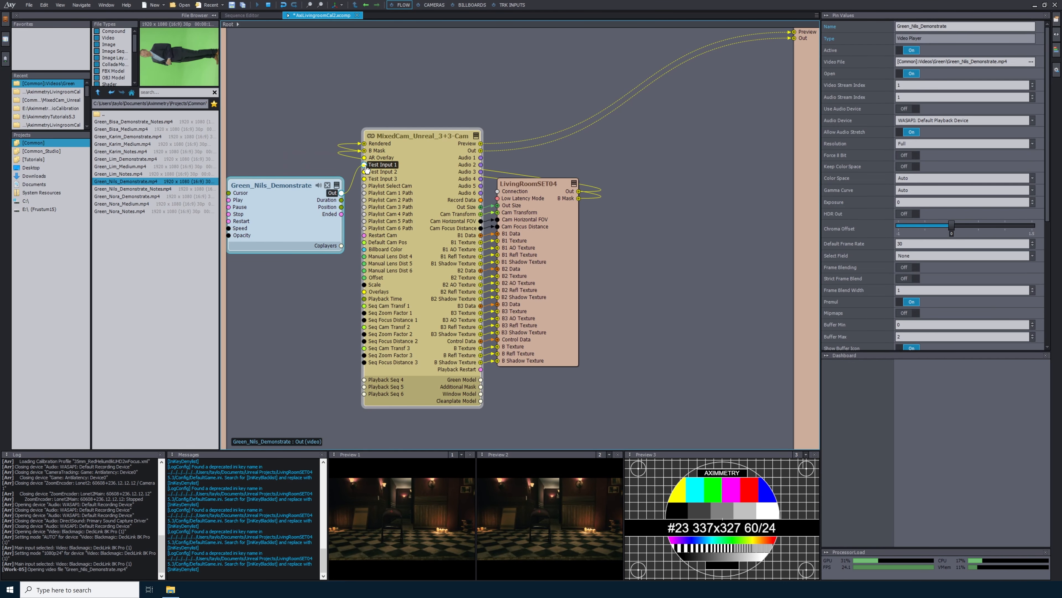
left_click_drag(295, 190, 296, 171)
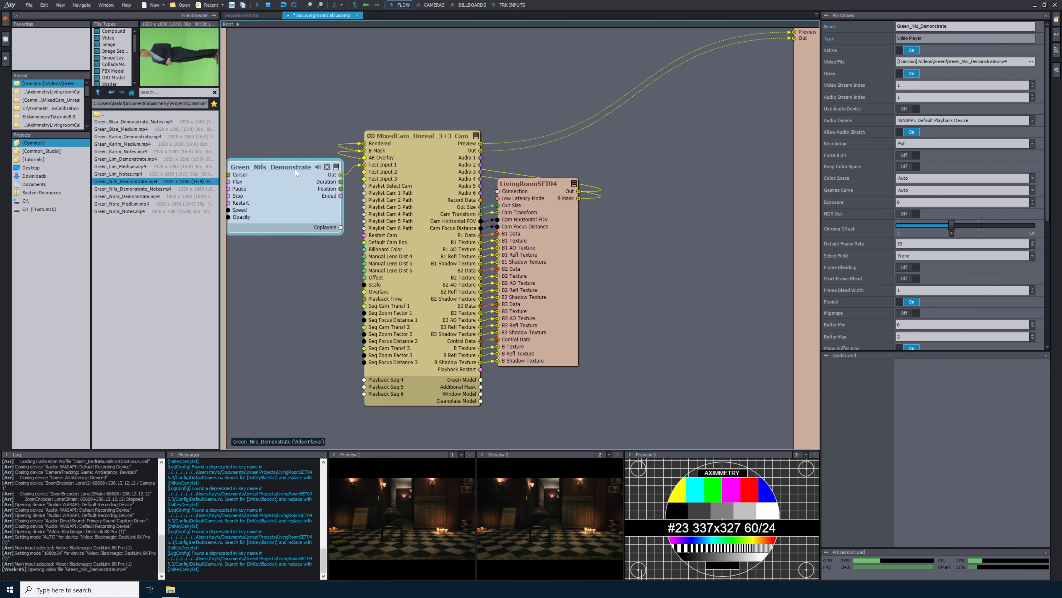
Step: On the BILLBOARDS board, switch Input 1 to Test, monitor its cropped stage and turn on Portrait for Crop 1
left_click(466, 5)
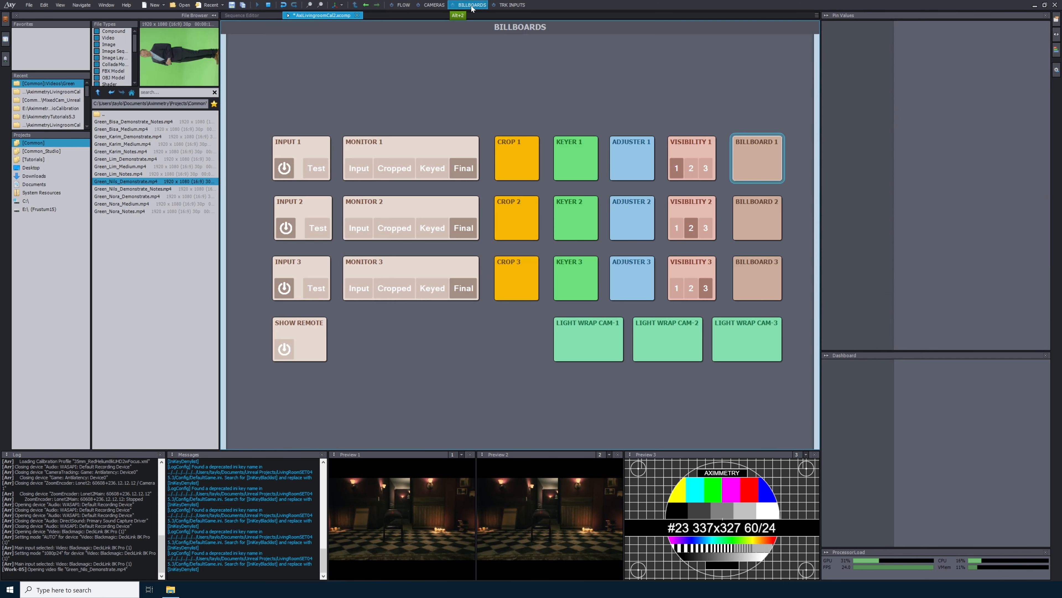
left_click(318, 169)
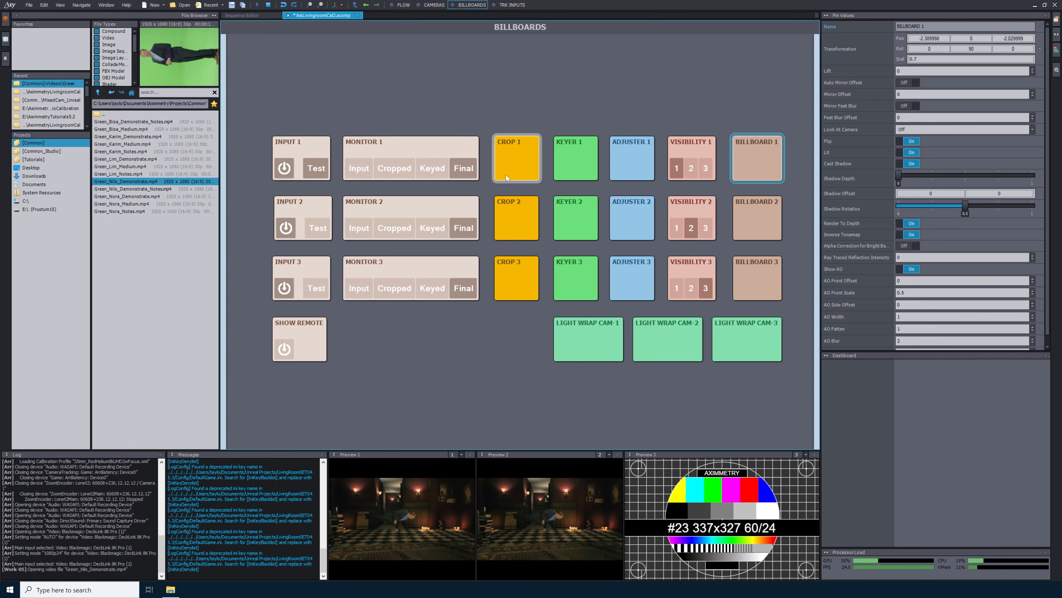
left_click(393, 169)
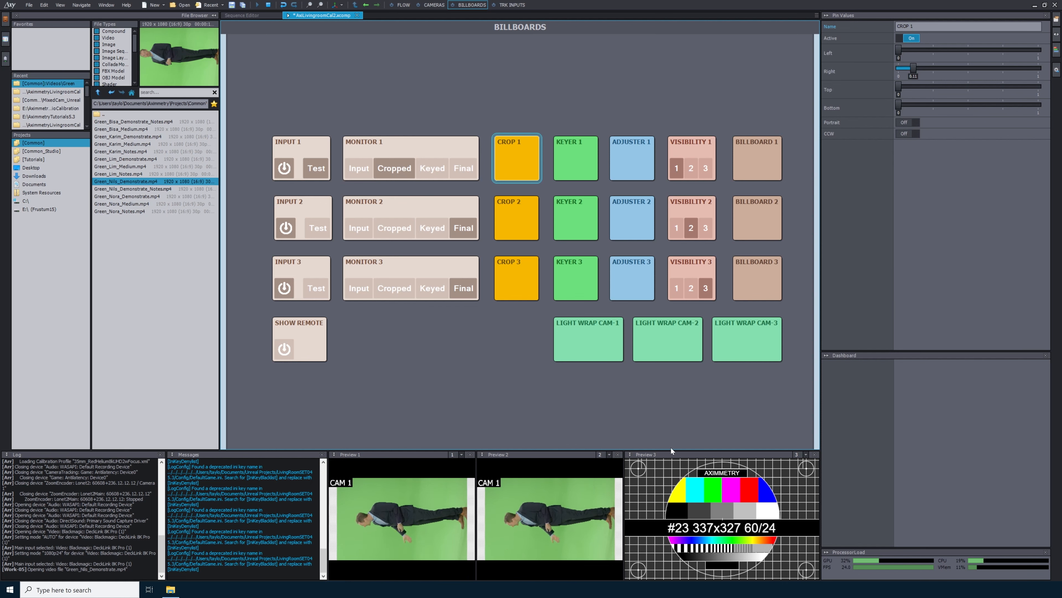
left_click(905, 122)
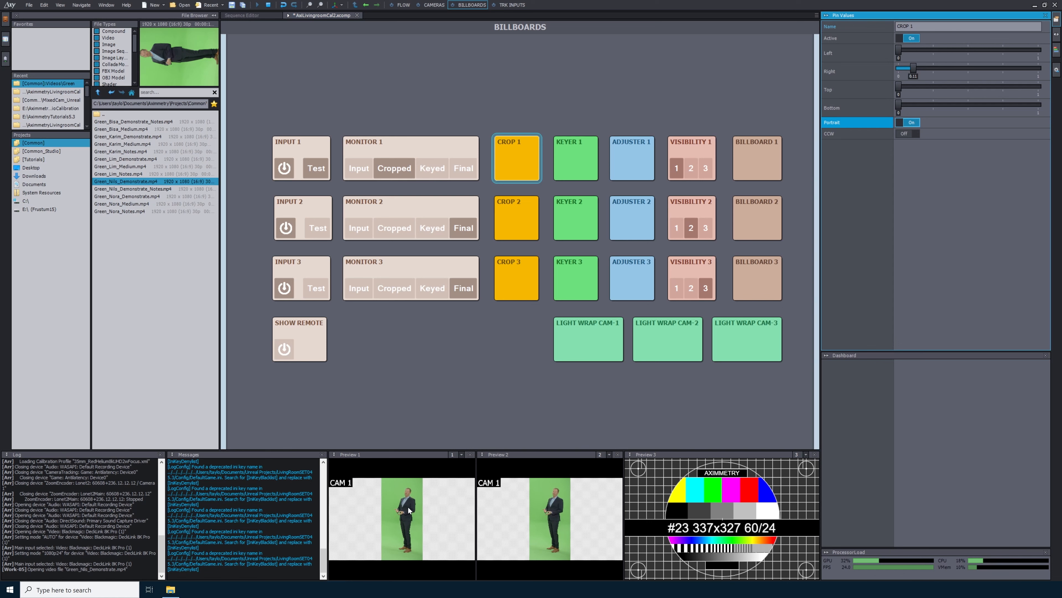
Step: Monitor Input 1's keyed stage, set Keyer 1's MonitorMode to Input and sample the green backdrop as Background Color 129, 194, 111
left_click(433, 168)
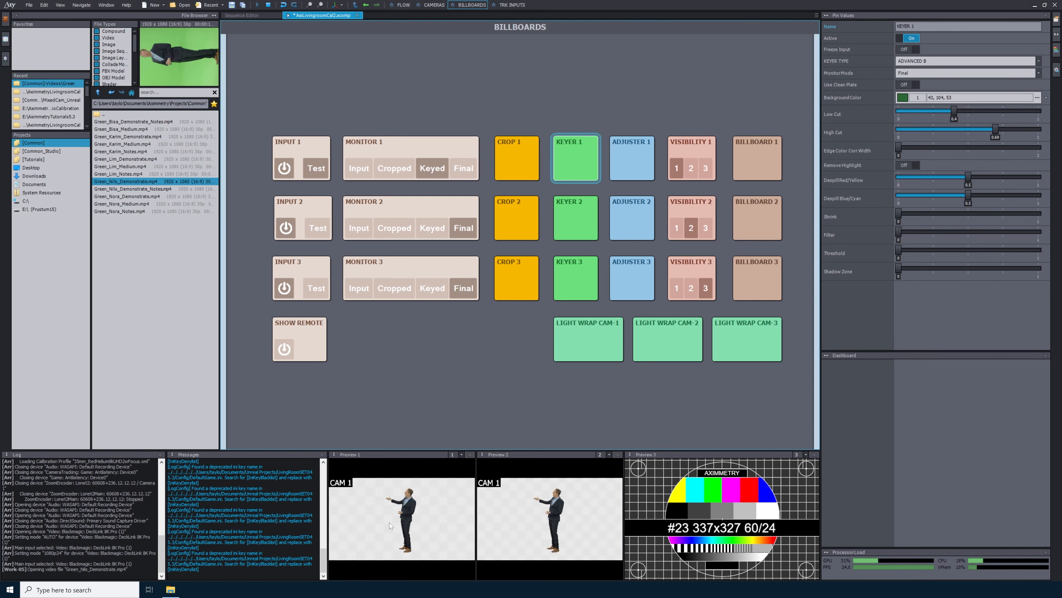
left_click(915, 74)
left_click(920, 84)
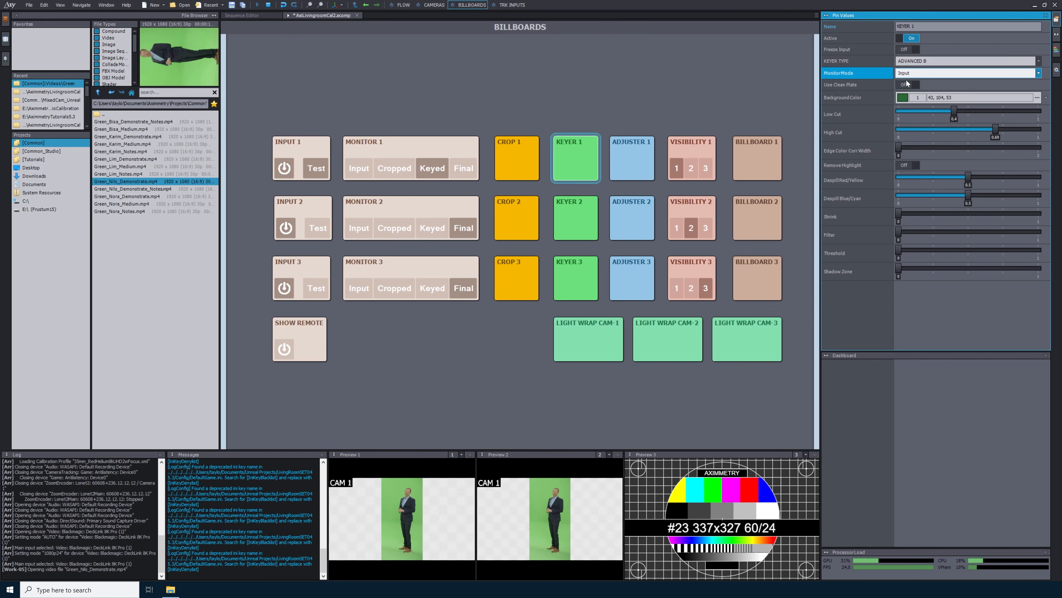
left_click(903, 97)
left_click(907, 262)
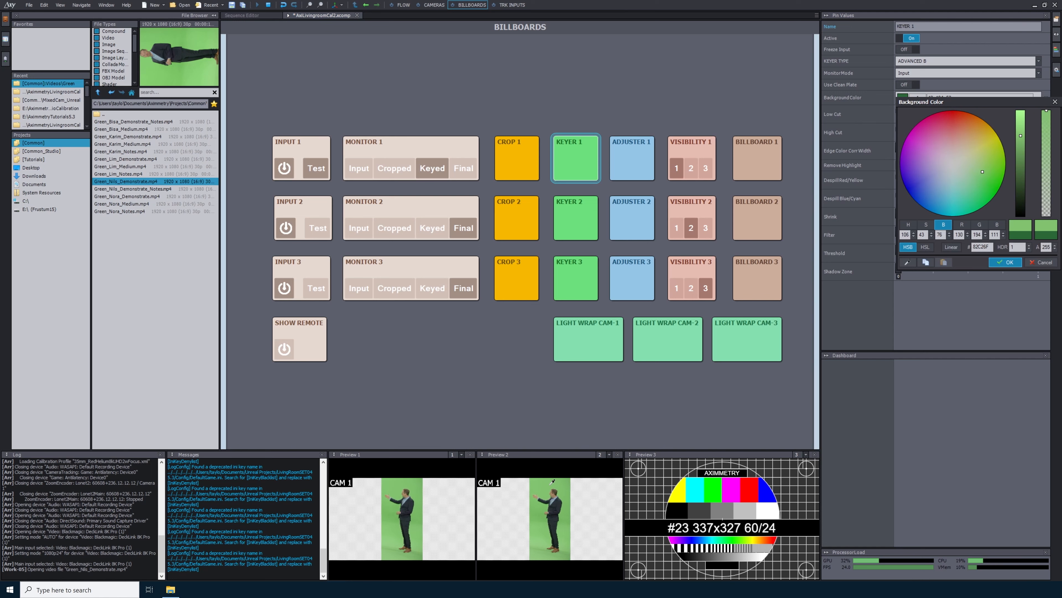
left_click(1005, 262)
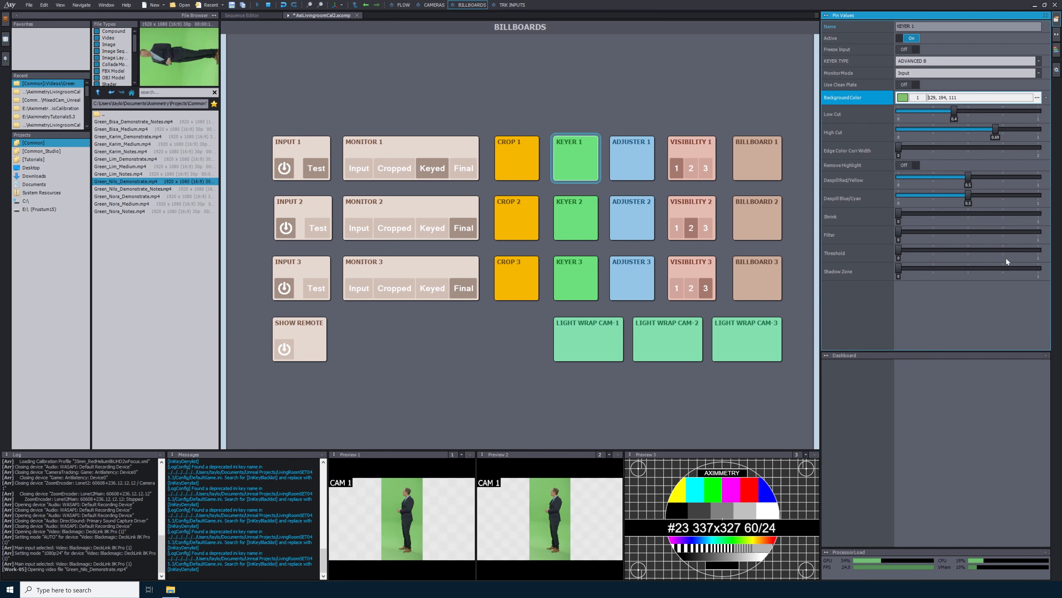
Step: Set Keyer 1's MonitorMode to Matte and refine the key with Low Cut 0.24 and High Cut 0.77
left_click(922, 74)
left_click(979, 114)
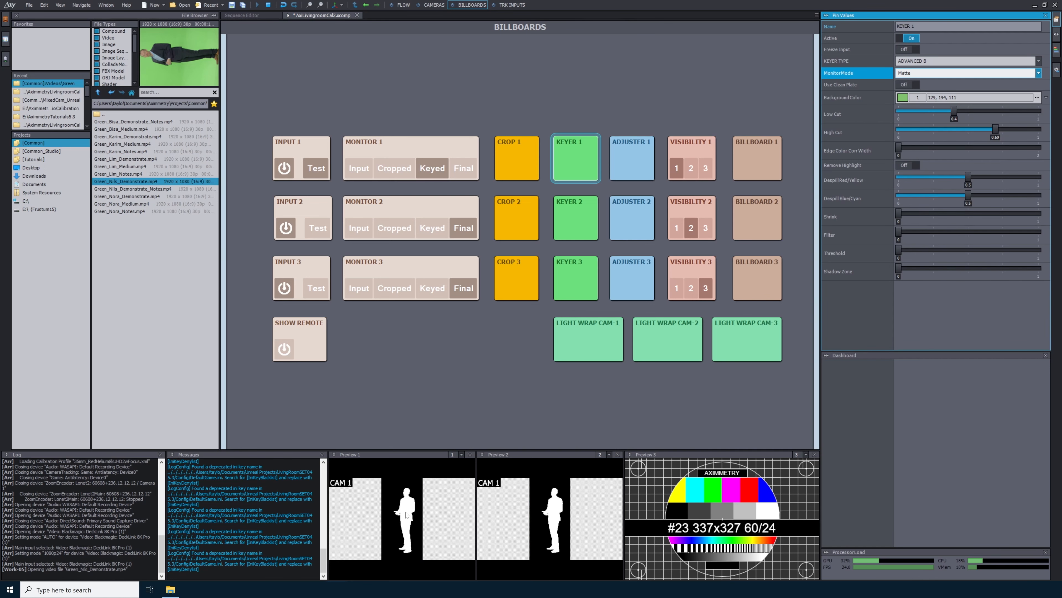
left_click_drag(954, 111, 931, 112)
mouse_move(995, 130)
left_mouse_down()
mouse_move(1028, 130)
mouse_move(1005, 129)
left_mouse_up()
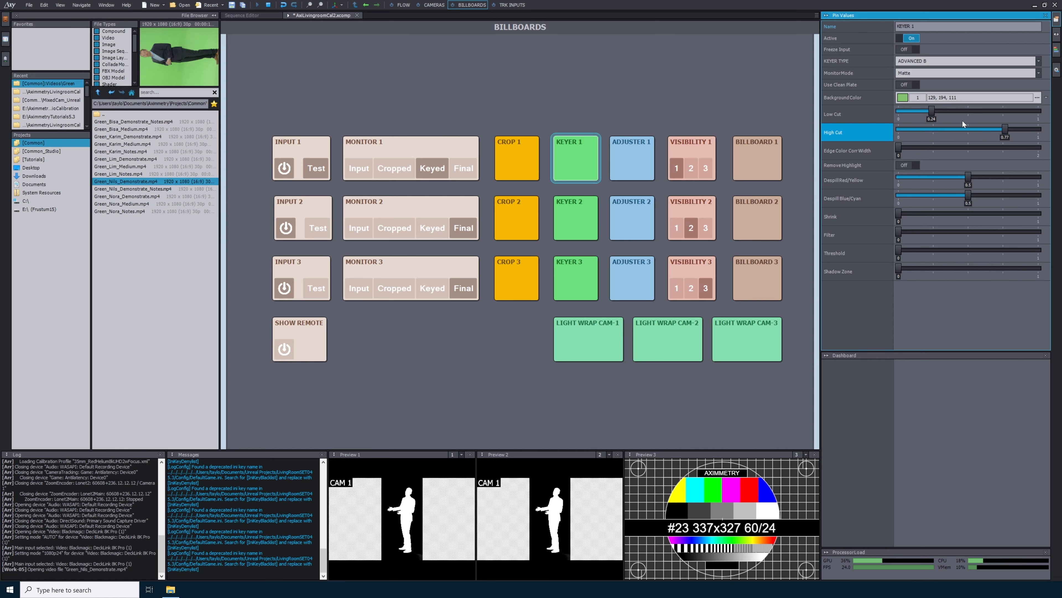
Step: Return Monitor 1 to the Final output and set Billboard 1's scale to 1
left_click(455, 177)
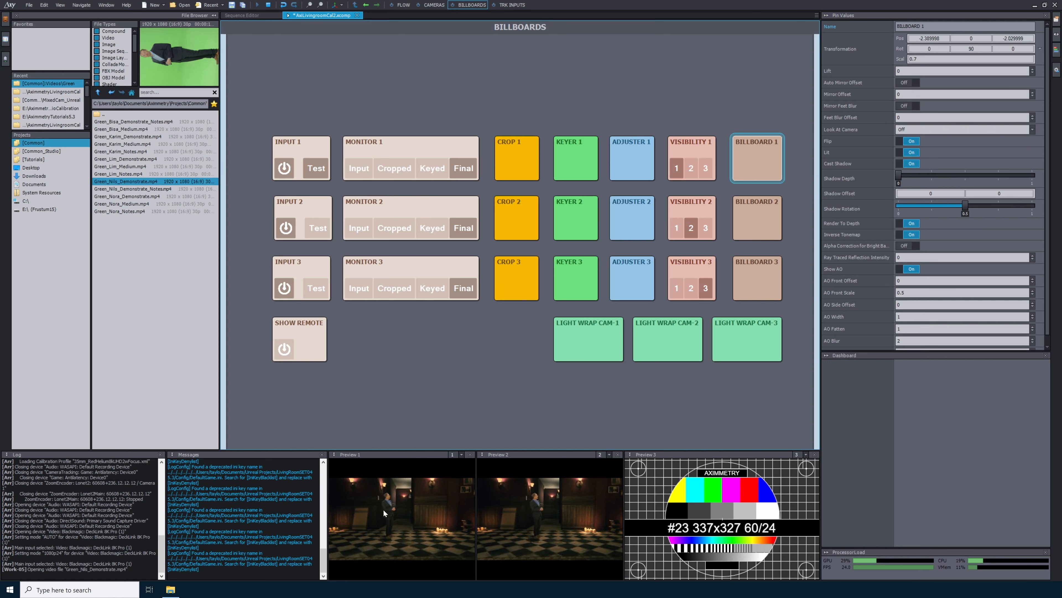
left_click(914, 59)
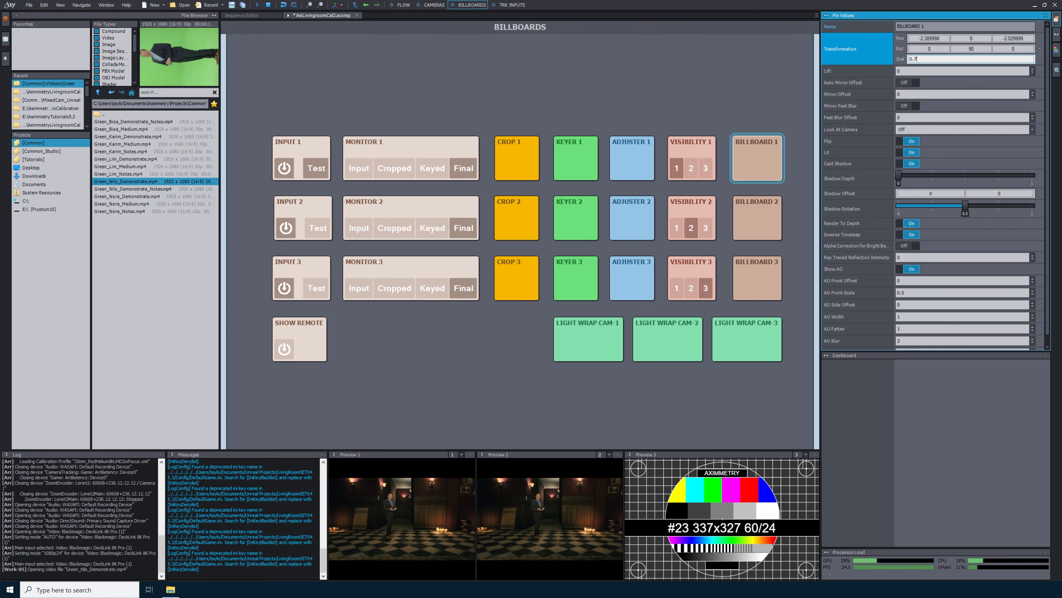
key("Return")
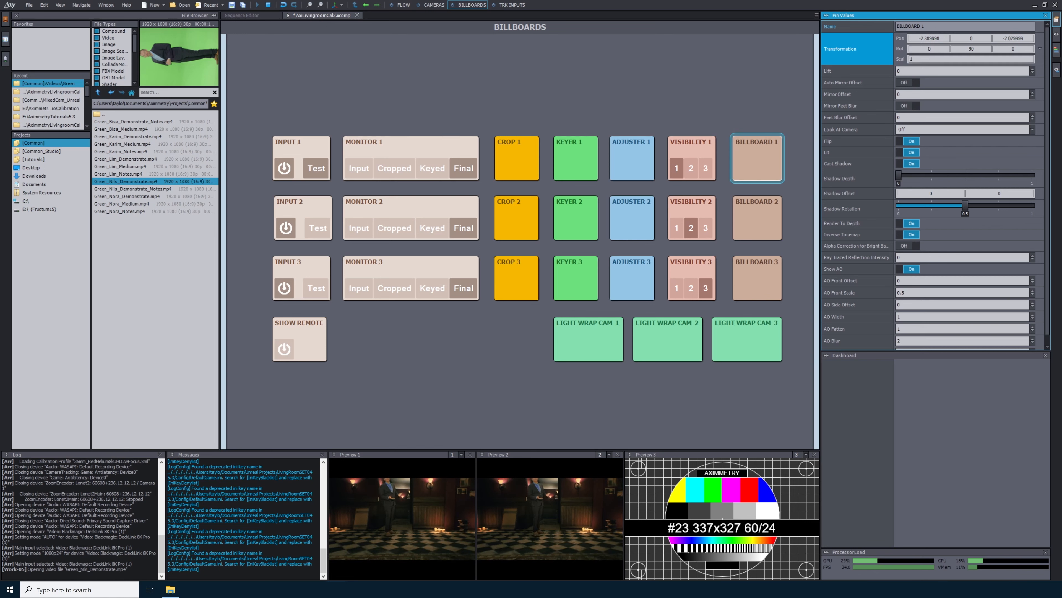
Step: Reposition Billboard 1 in the room to about X -1.92 and Y -0.17
left_click_drag(929, 39, 930, 11)
mouse_move(972, 38)
left_mouse_down()
mouse_move(971, 27)
mouse_move(971, 46)
left_mouse_up()
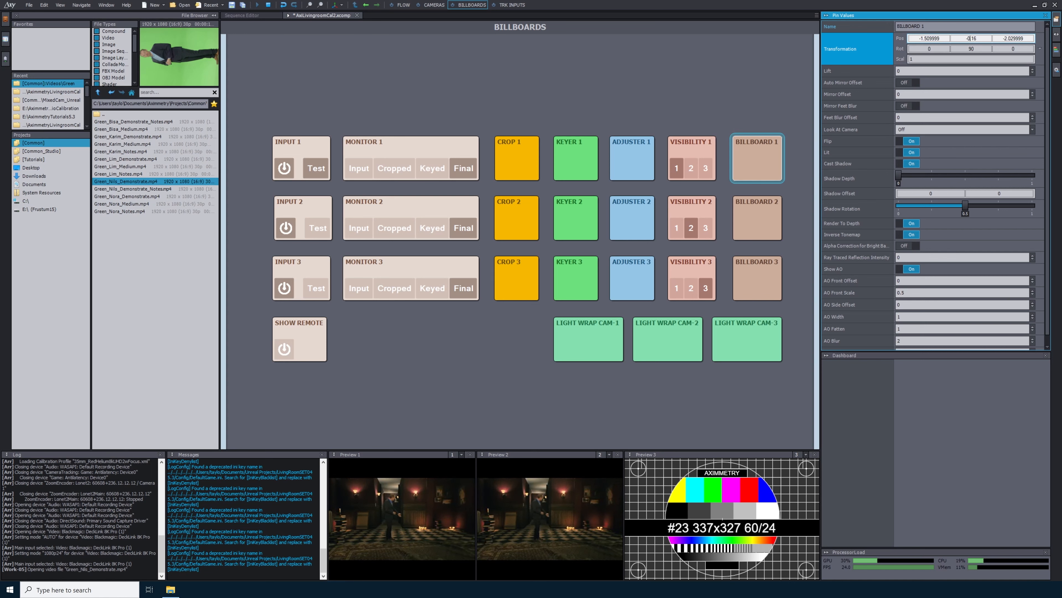
left_click_drag(930, 39, 930, 50)
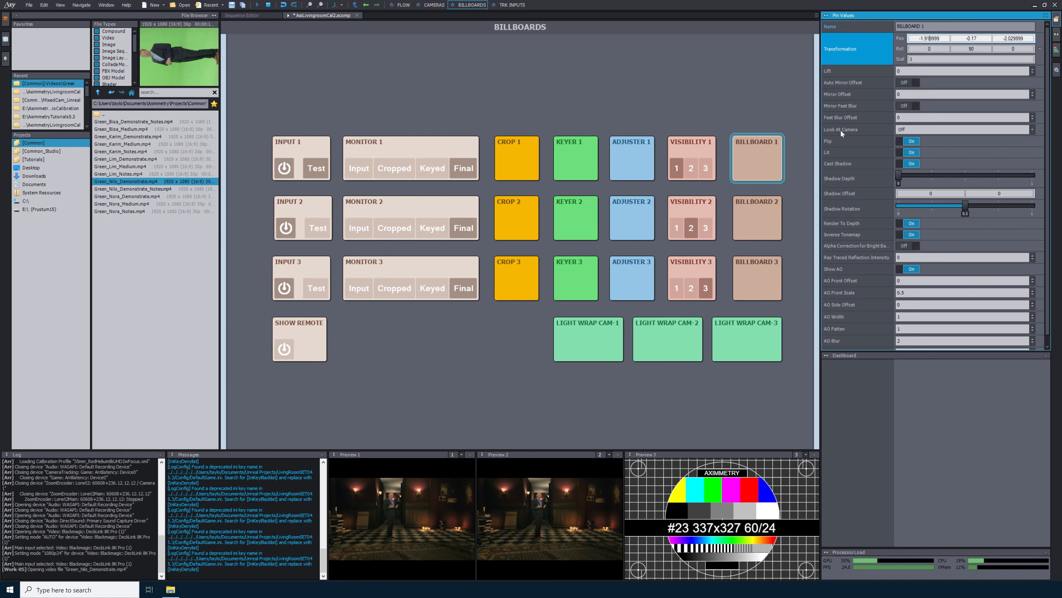
Step: Set Billboard 1's Look At Camera to At Camera and its Y rotation to 0
left_click(943, 131)
left_click(914, 153)
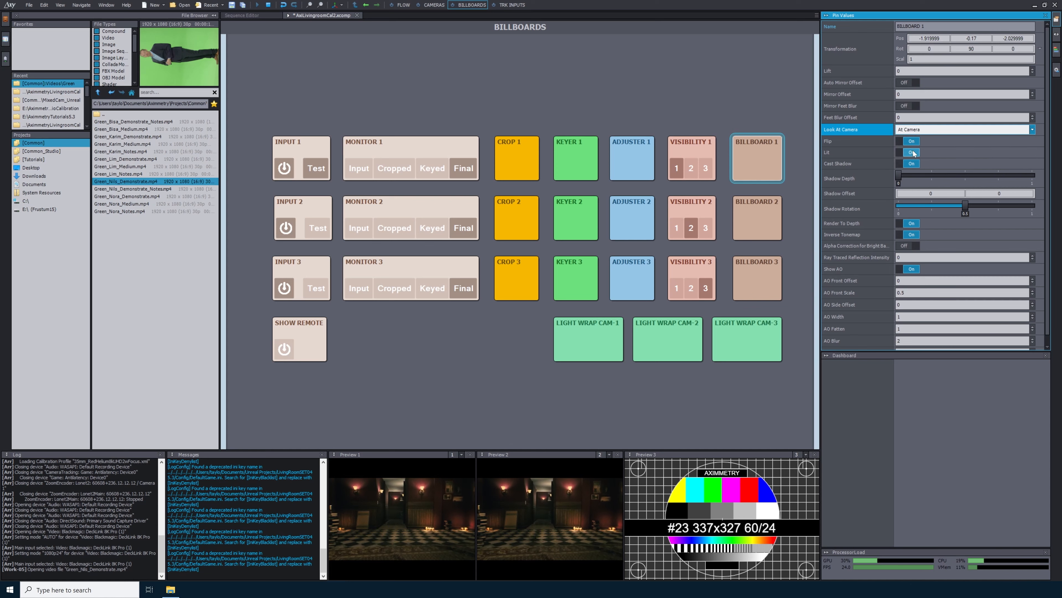
double_click(971, 48)
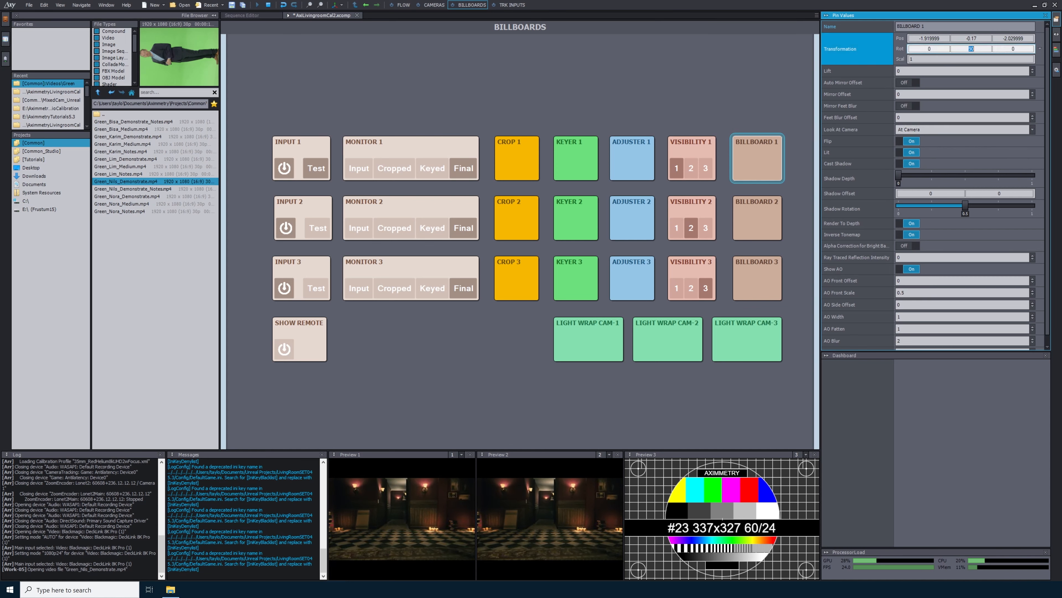
type("0")
key("Return")
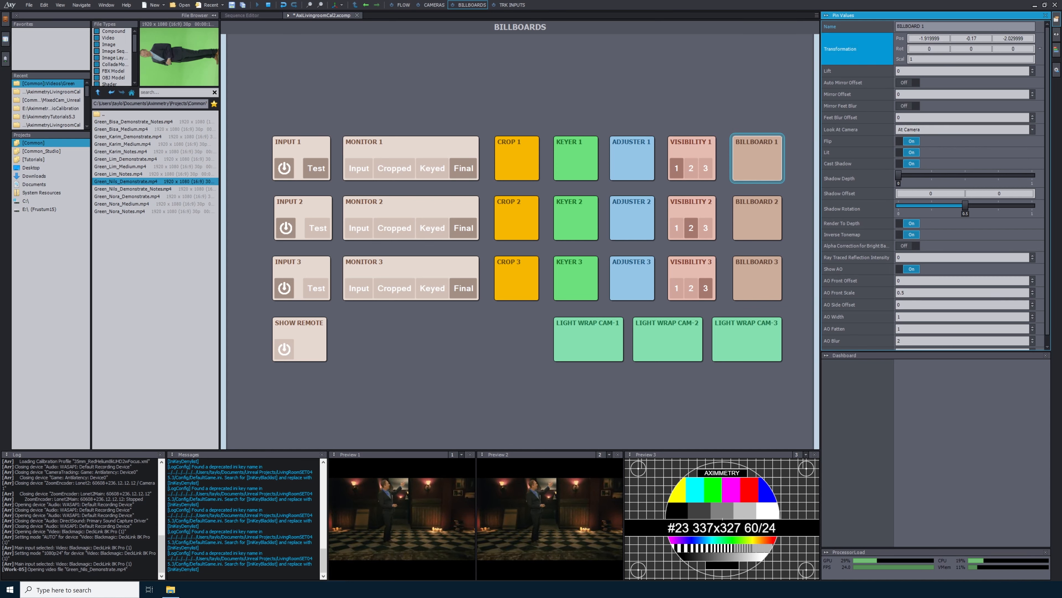
Step: On the CAMERAS board, go to position B of camera 1's path 1 and run the path to view the placed talent
left_click(434, 6)
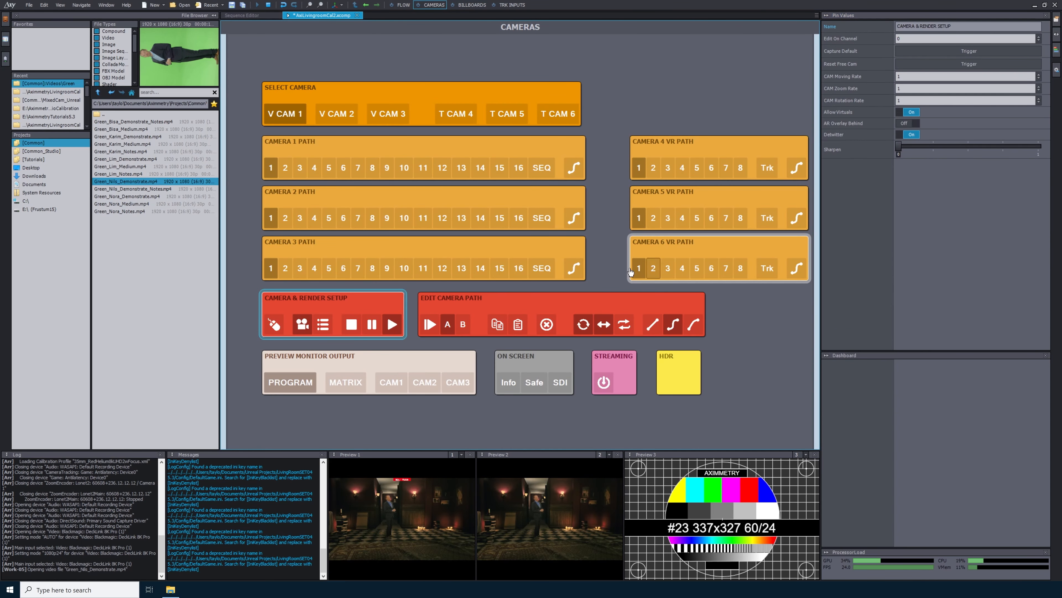
left_click(463, 324)
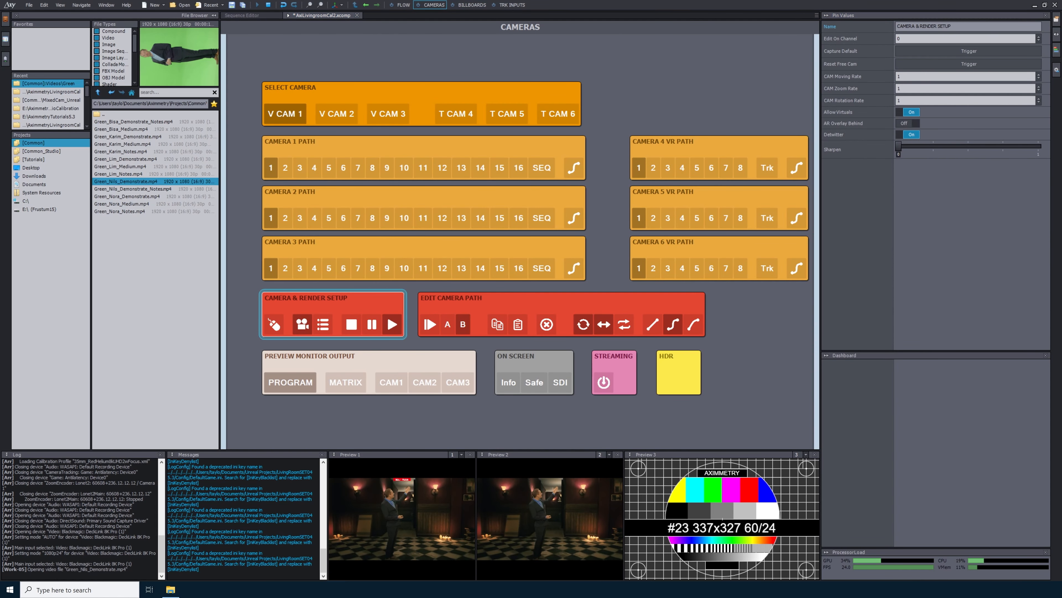
left_click(430, 324)
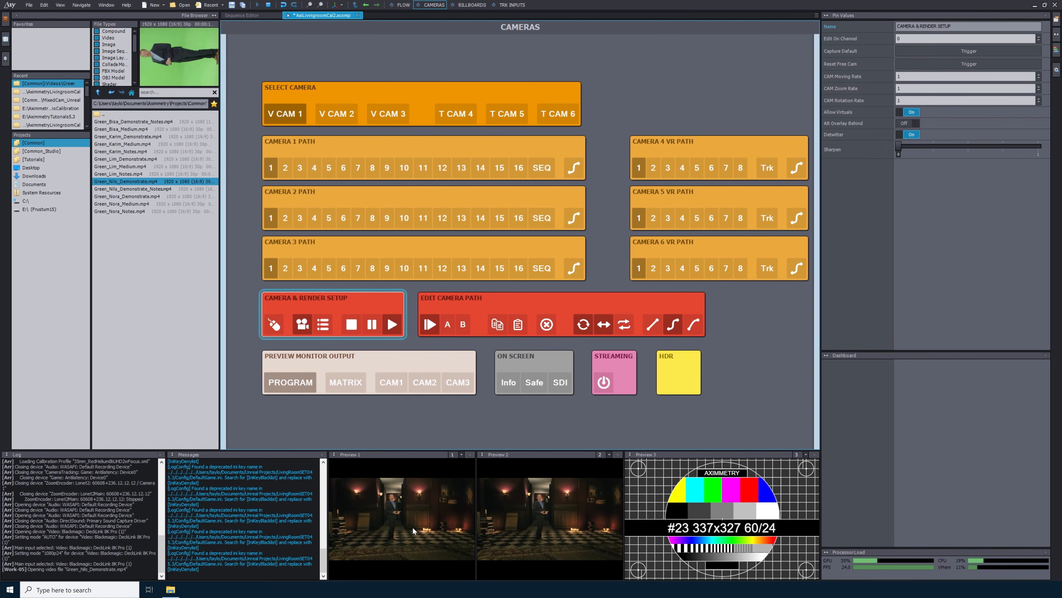
Step: On the BILLBOARDS board, turn Billboard 1's Lit option off and back on to compare the talent's lighting
left_click(468, 5)
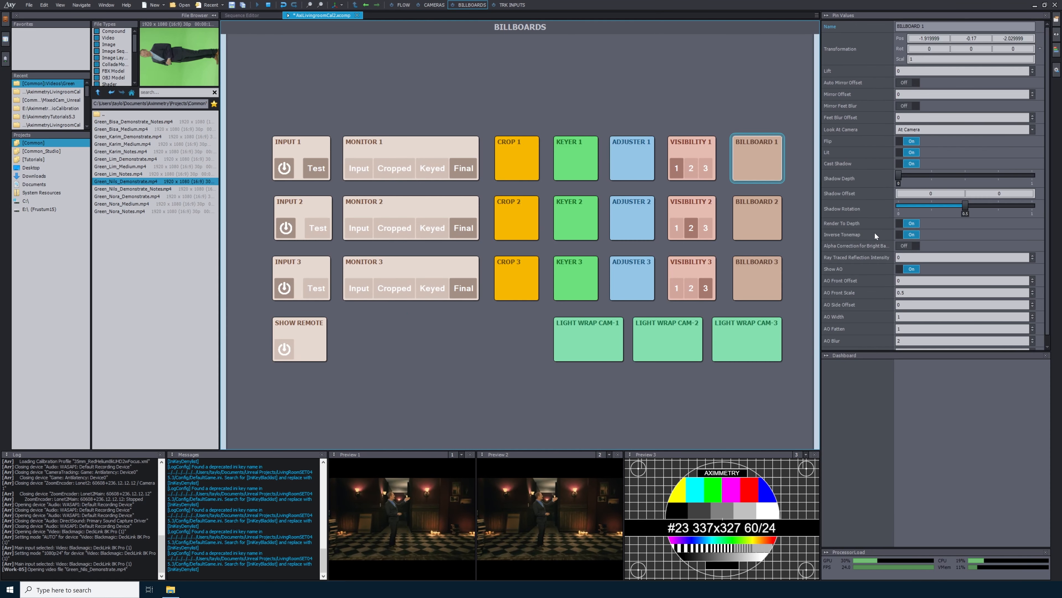
left_click(905, 153)
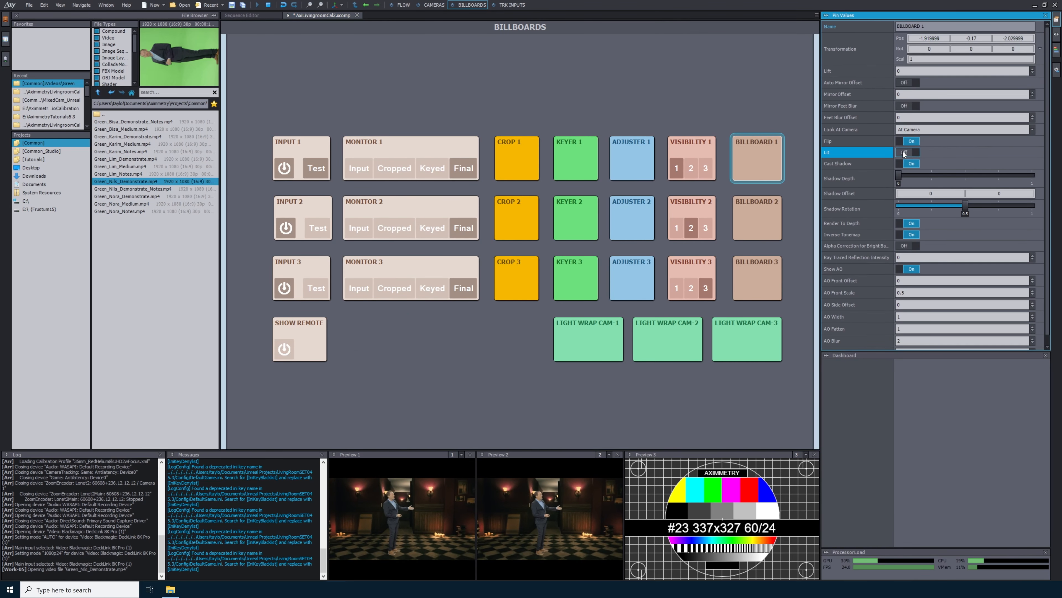
left_click(905, 153)
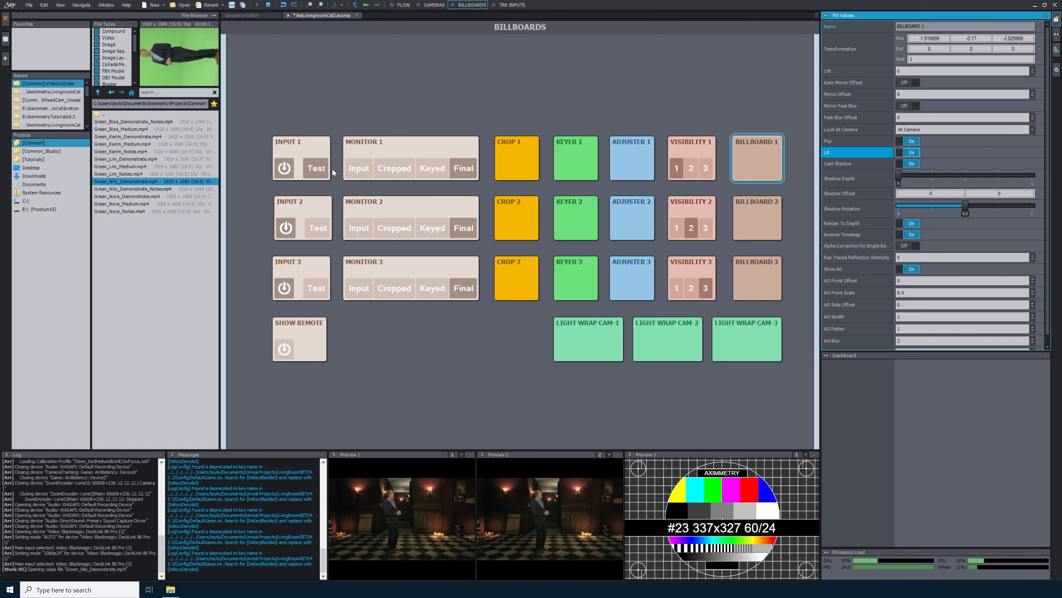
Step: Disconnect the Green_Nils_Demonstrate video player from Test Input 1 in the flow graph and delete the player
left_click(318, 168)
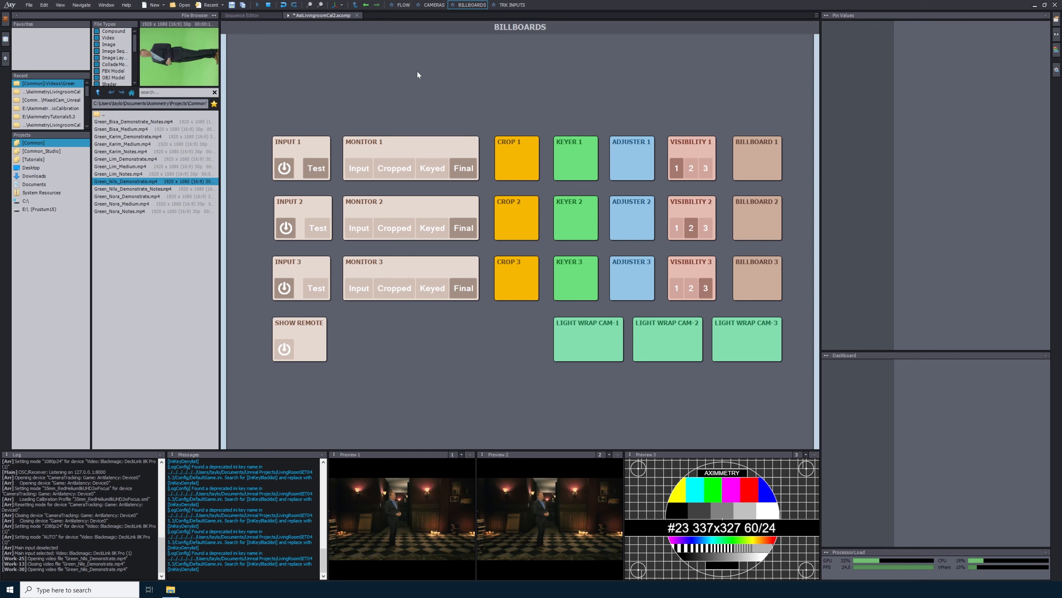
left_click(403, 6)
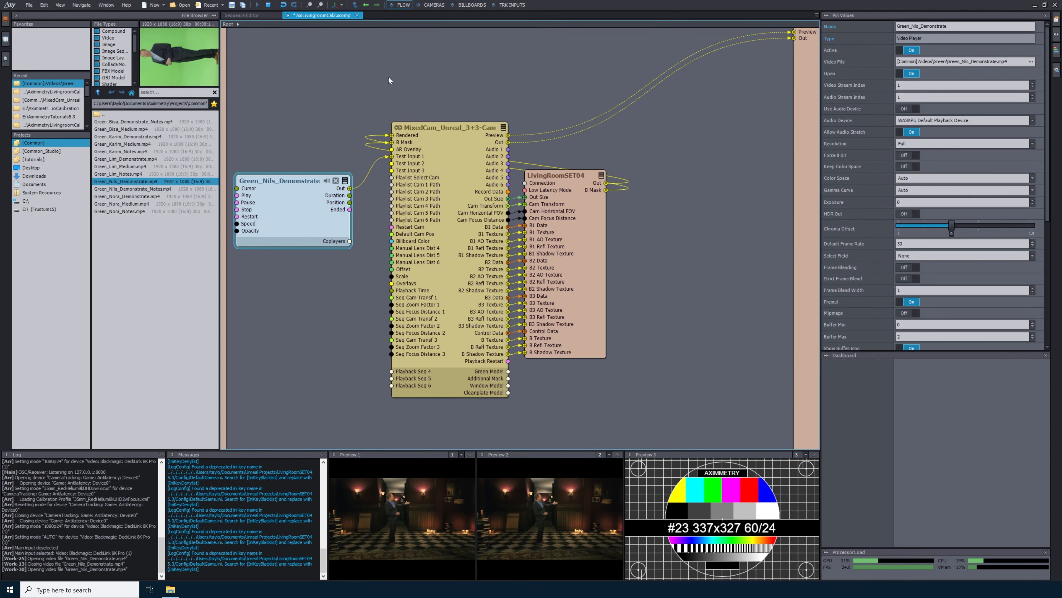
left_click_drag(391, 156, 374, 177)
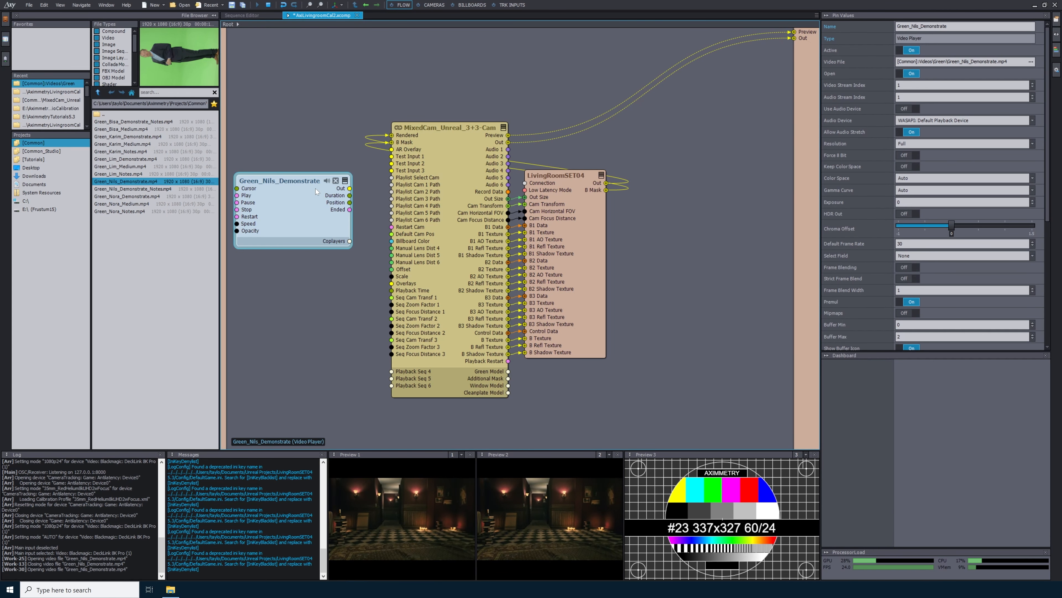
key("Delete")
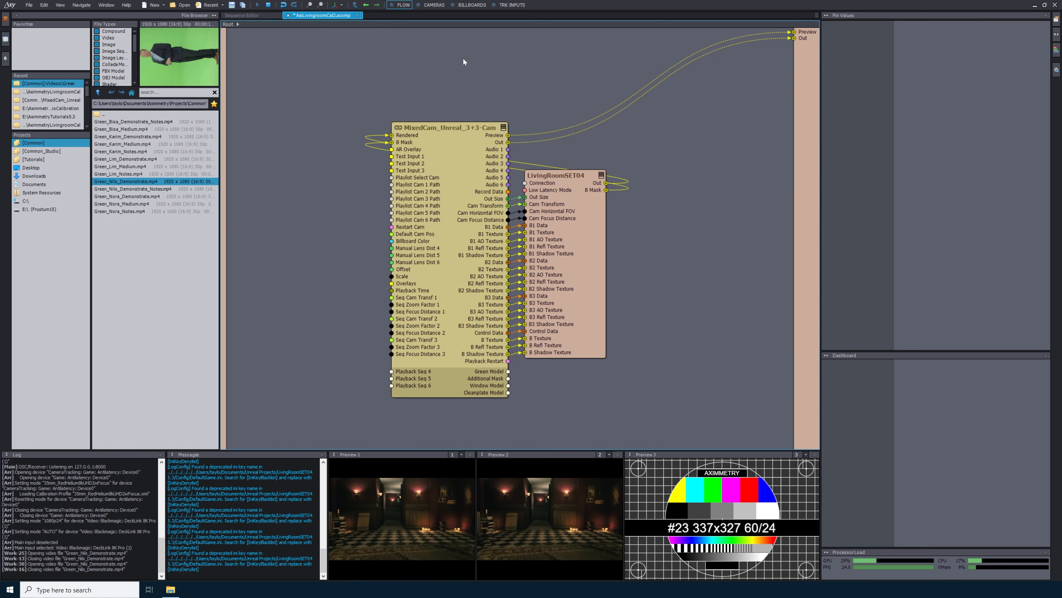
Step: Switch to tracked camera T CAM 4 and set Input 4's Camera Device to Blackmagic: DeckLink 8K Pro (1) on the TRK INPUTS board
left_click(430, 5)
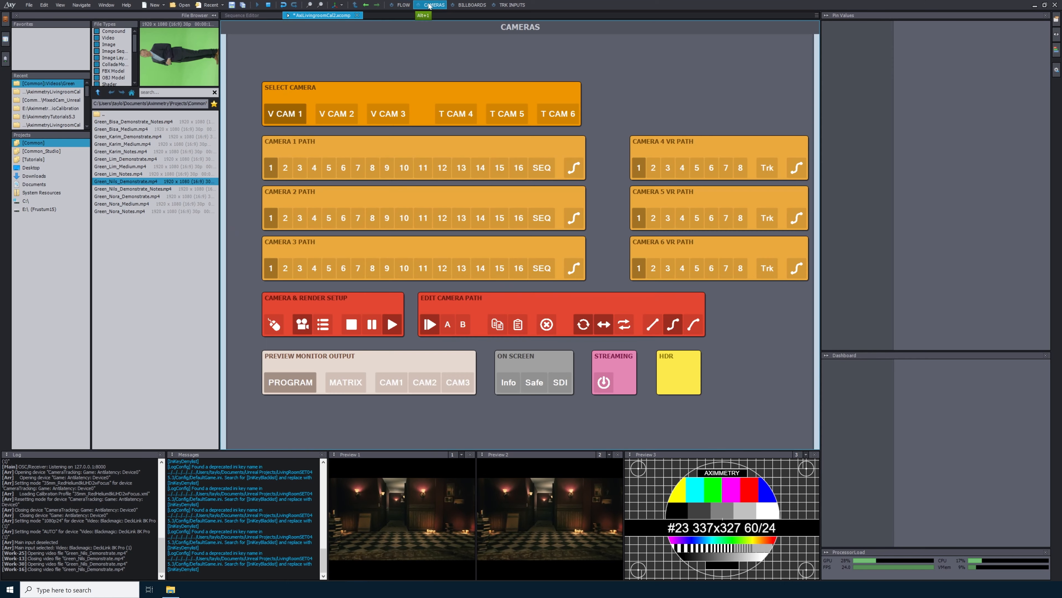
left_click(457, 117)
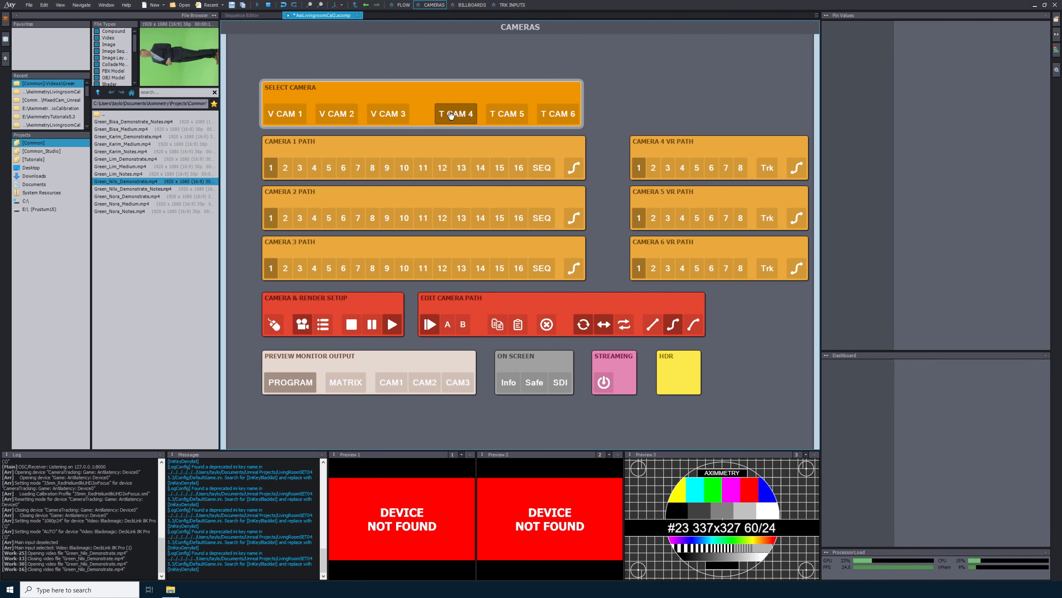
left_click(511, 5)
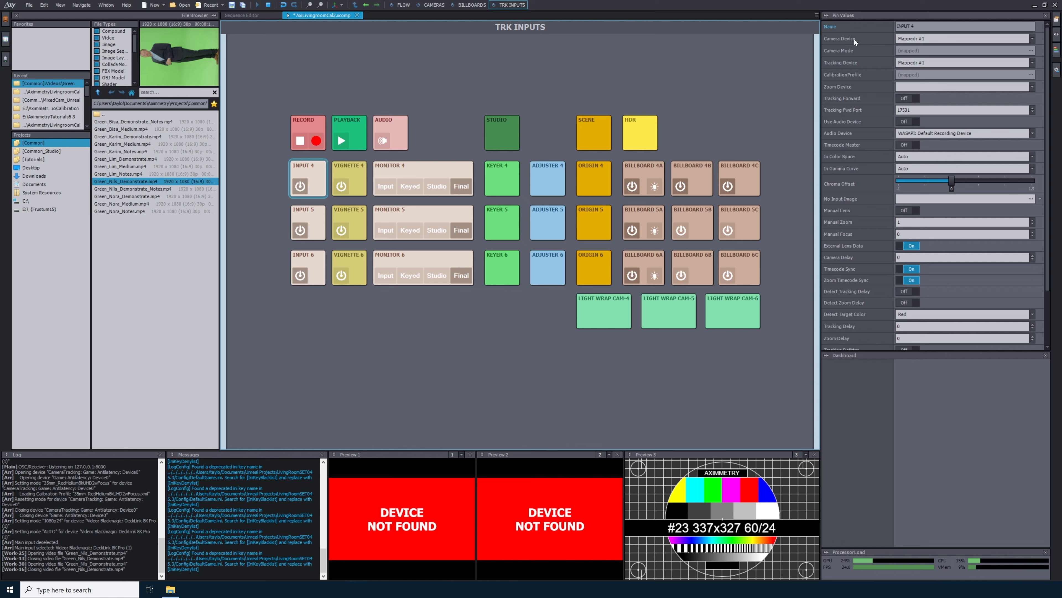
left_click(1031, 38)
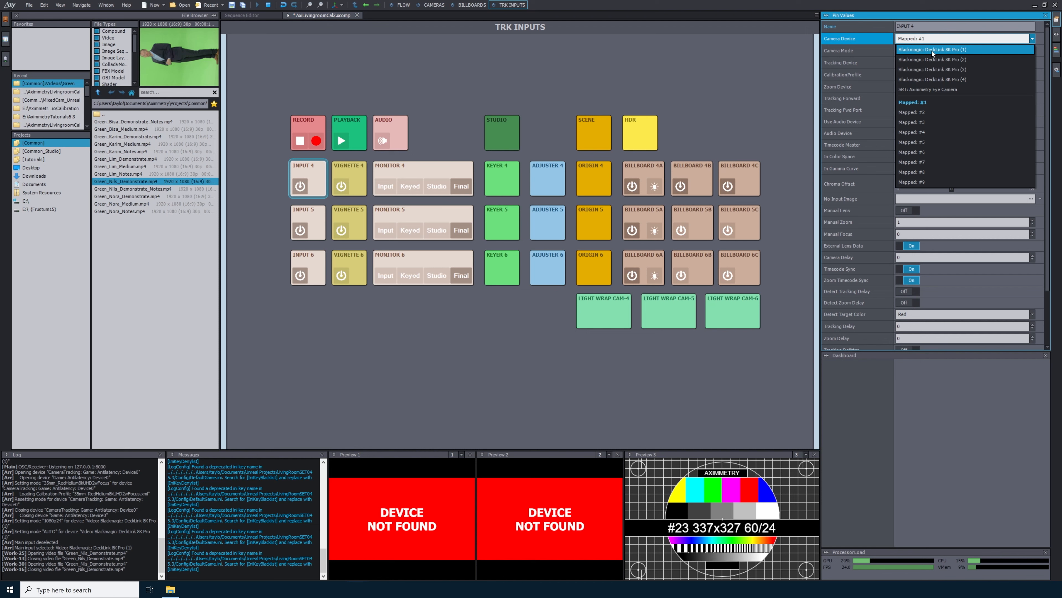
left_click(923, 49)
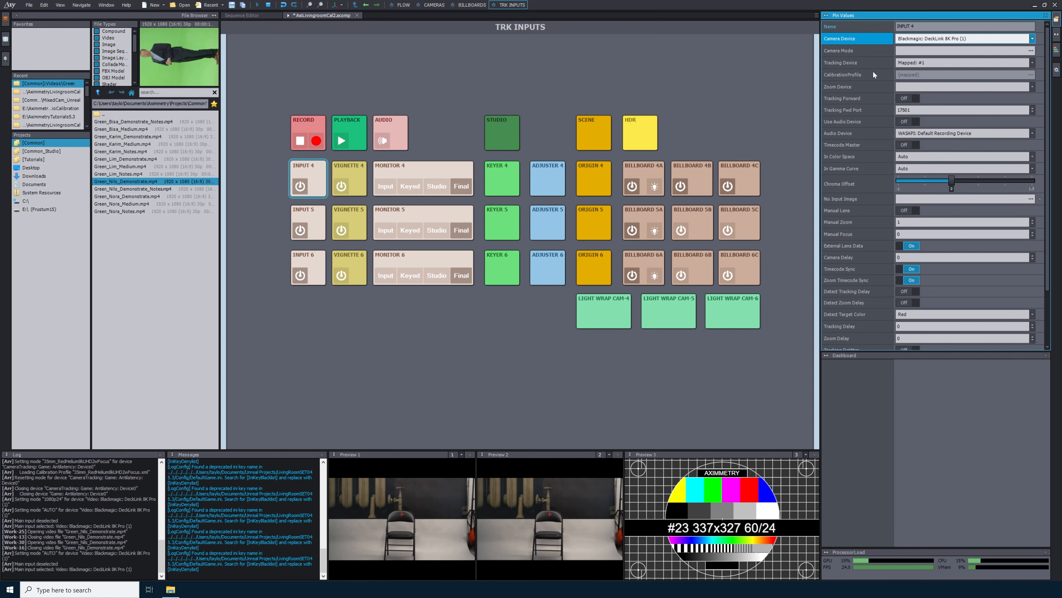
Step: Set Input 4's Camera Mode to 1080p24 and its Tracking Device to Game: Antilatency: Device0
left_click(1031, 51)
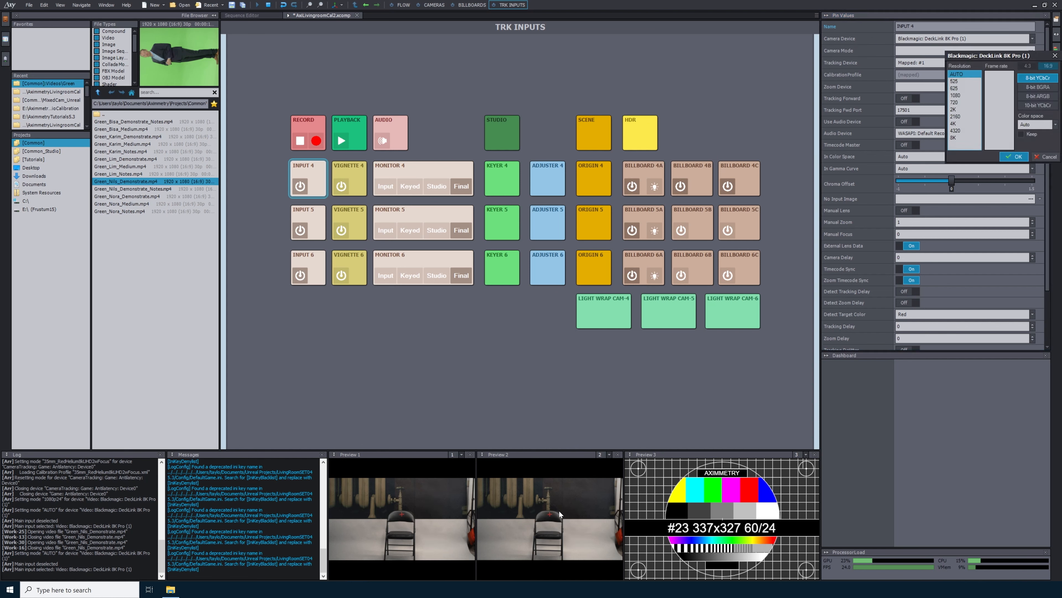
left_click(962, 96)
left_click(993, 81)
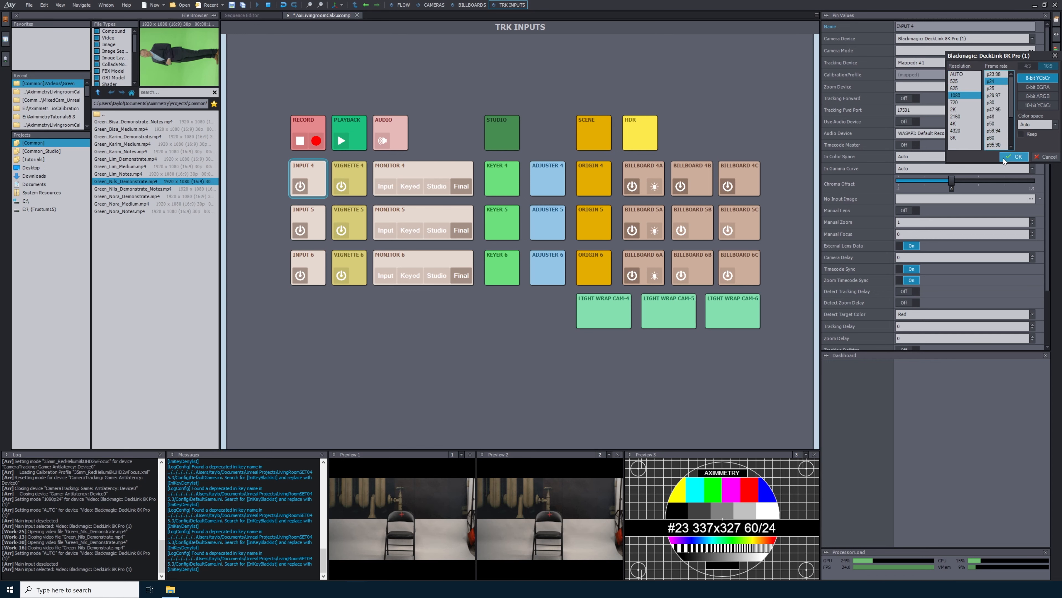
left_click(1017, 157)
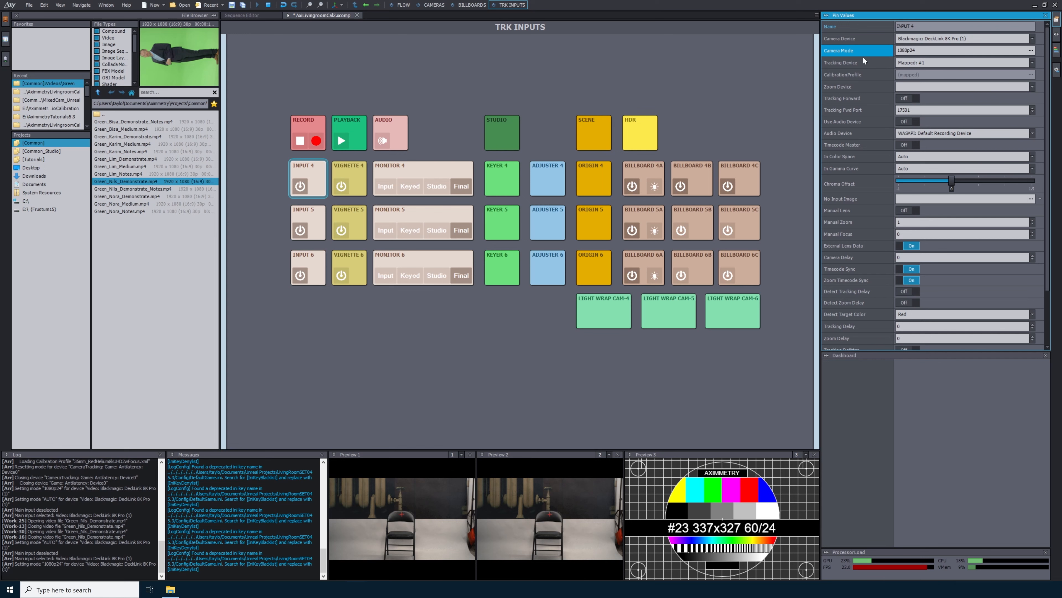
left_click(1032, 63)
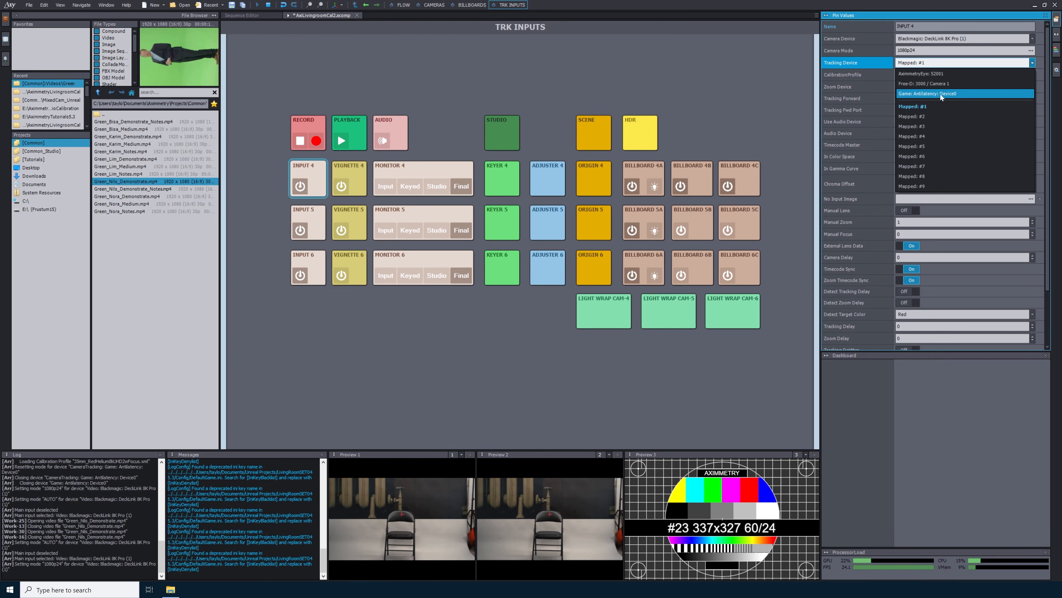
left_click(914, 94)
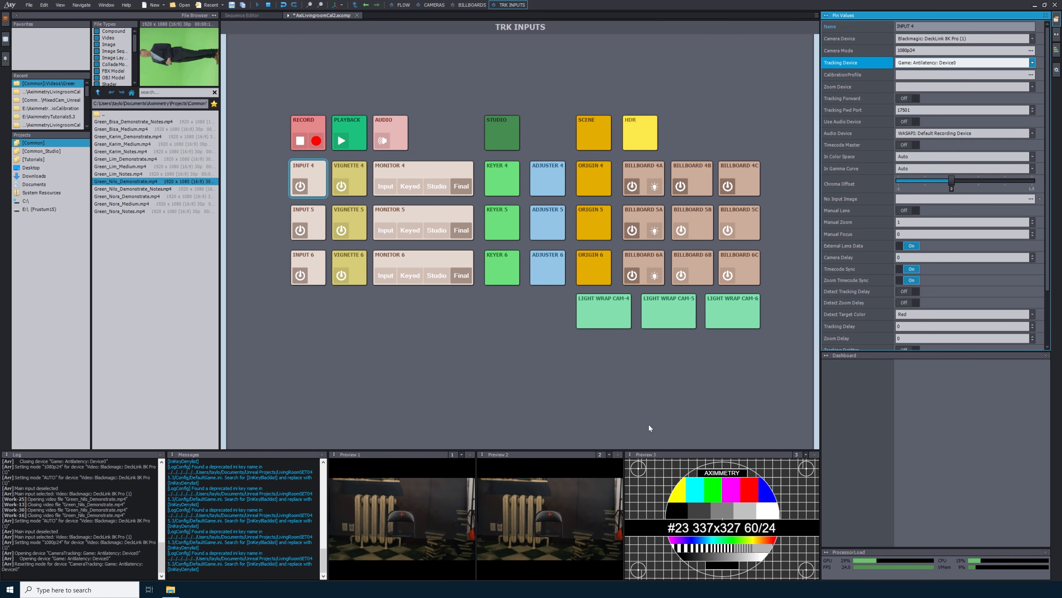
Step: Assign the calibration profile 35mm_RedHelium8kUHD2xFocus to Input 4 and set its Zoom Device to the Lonet2 encoder's Camera 1
left_click(1031, 75)
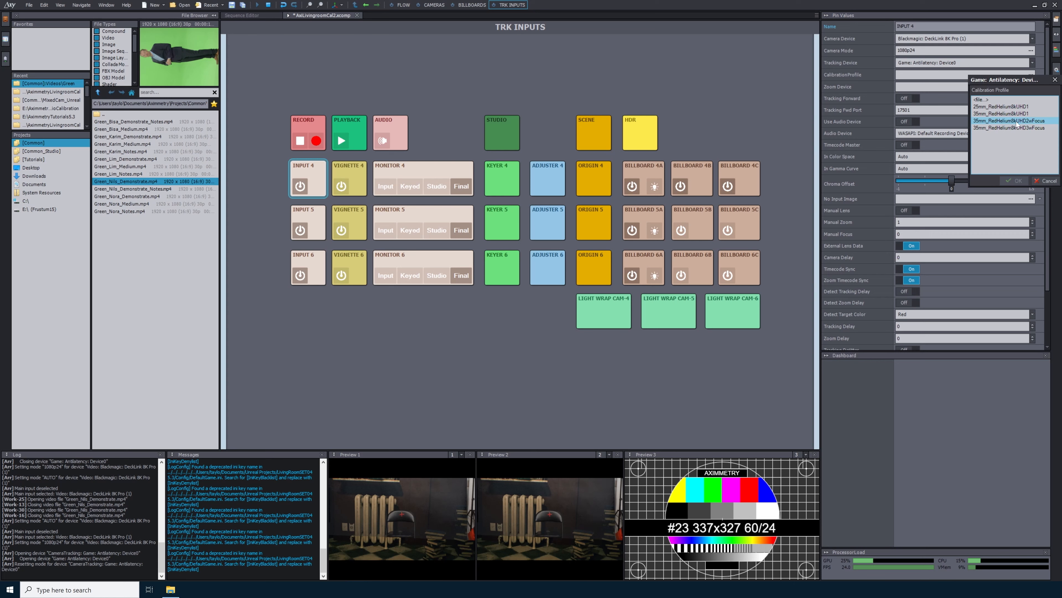
left_click(982, 122)
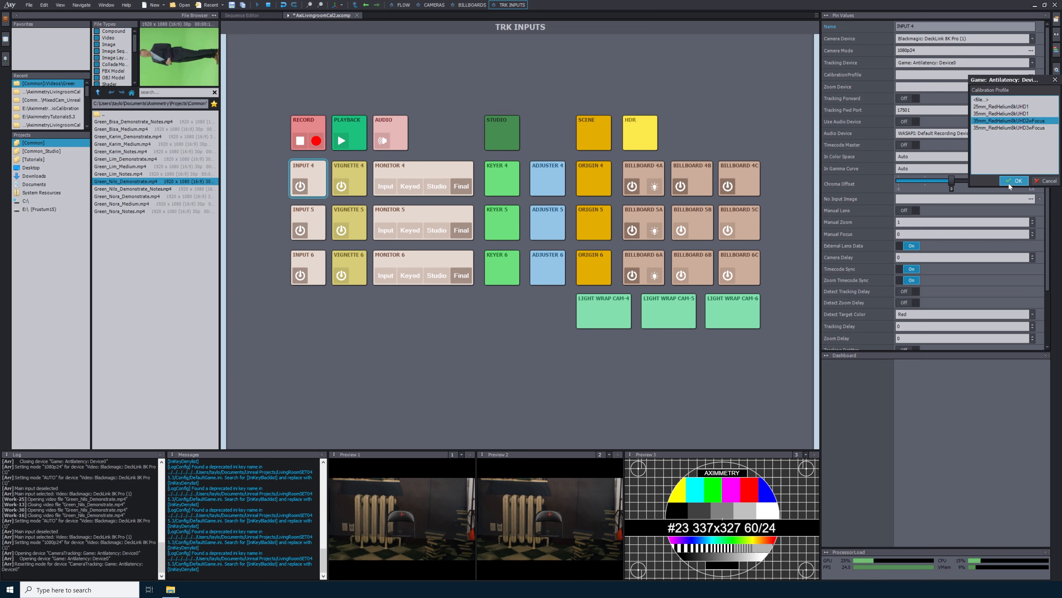
left_click(1012, 180)
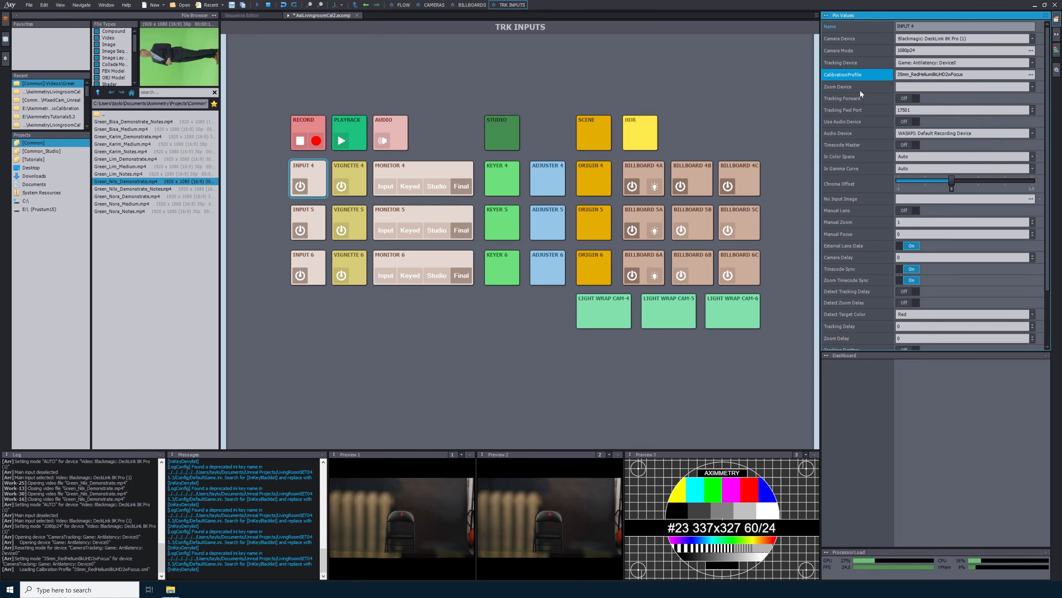
left_click(1031, 86)
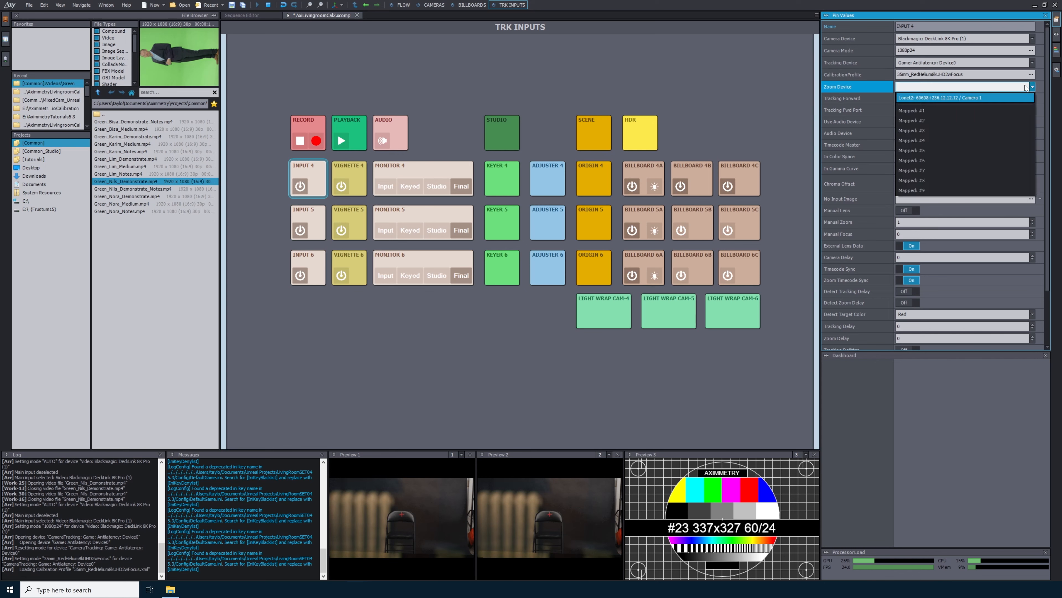
left_click(906, 98)
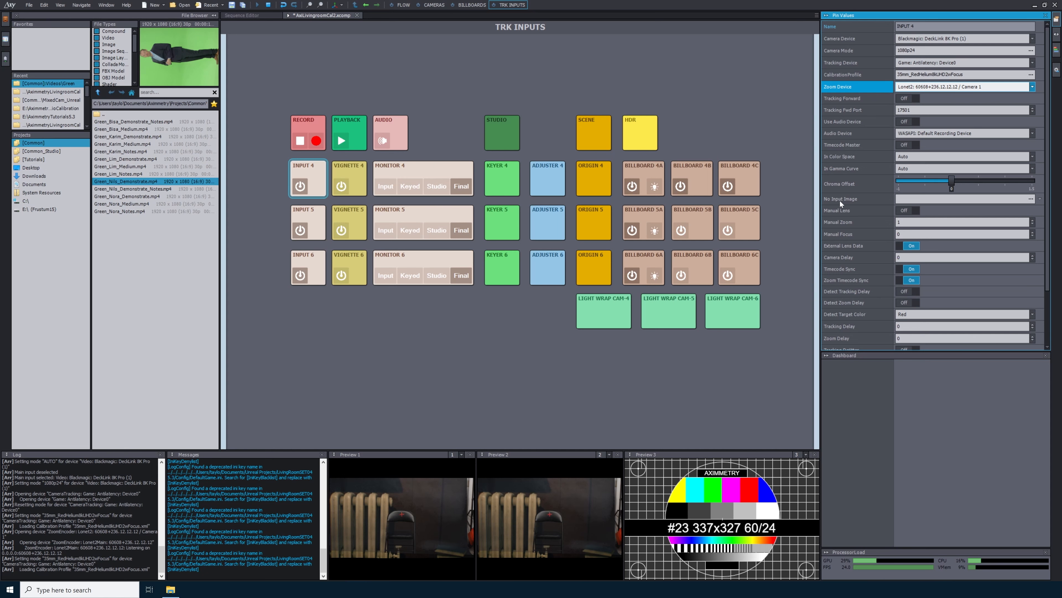
Step: Turn on Input 4's Manual Lens, try a Manual Zoom of 3.22, and reset the zoom to 1
left_click(850, 213)
left_click(850, 224)
left_click(848, 235)
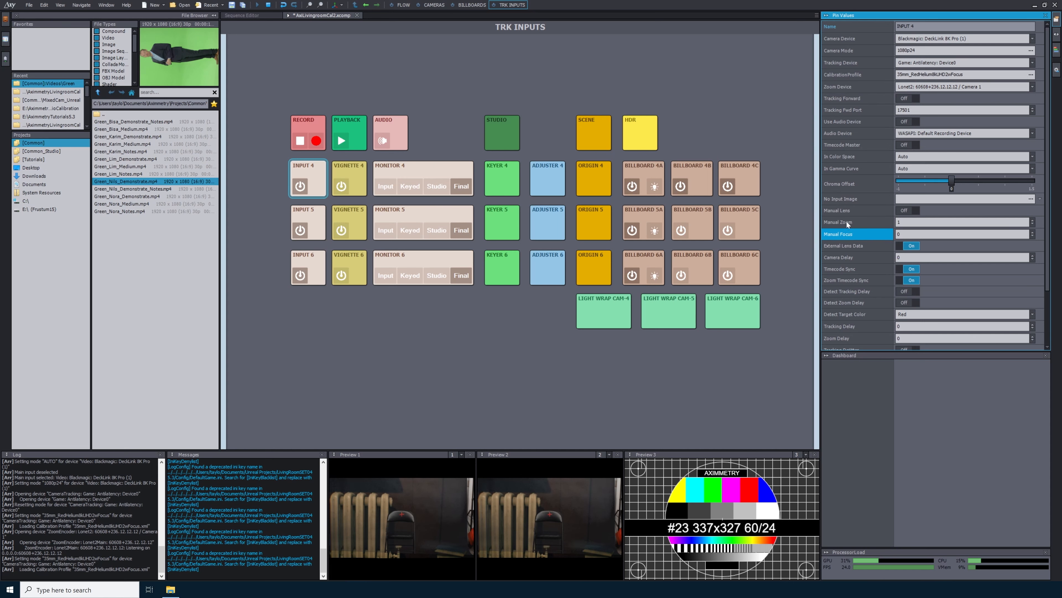
left_click(847, 223)
left_click(904, 210)
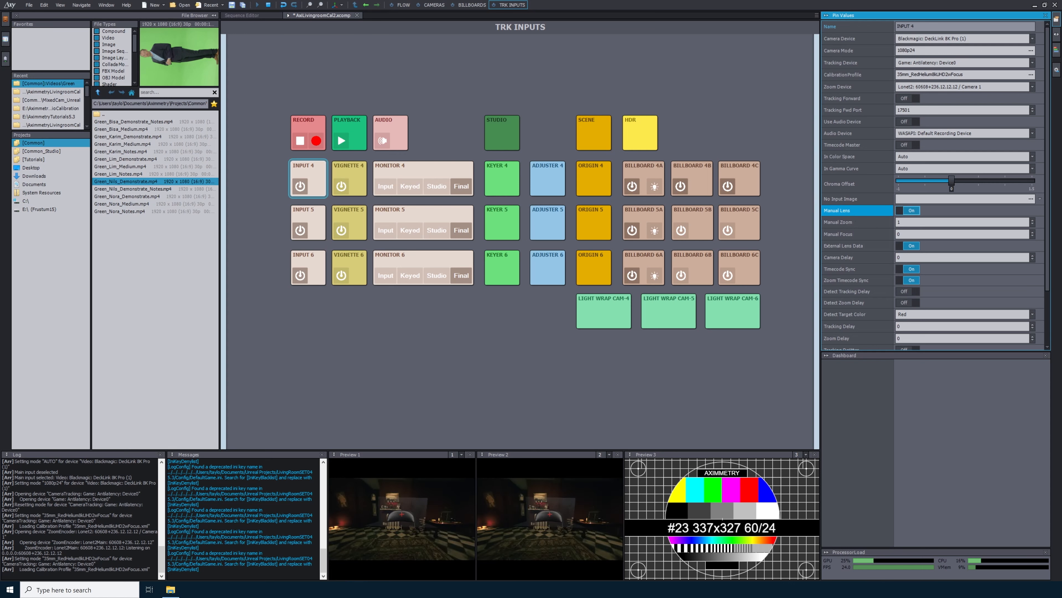
left_click(906, 222)
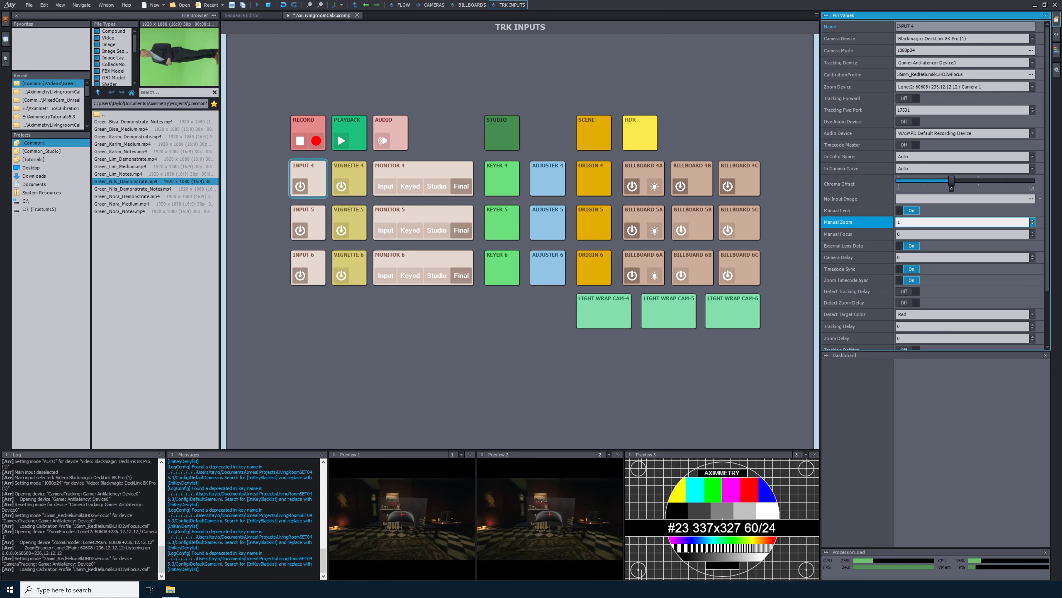
type(".5")
left_click_drag(1032, 223, 1032, 148)
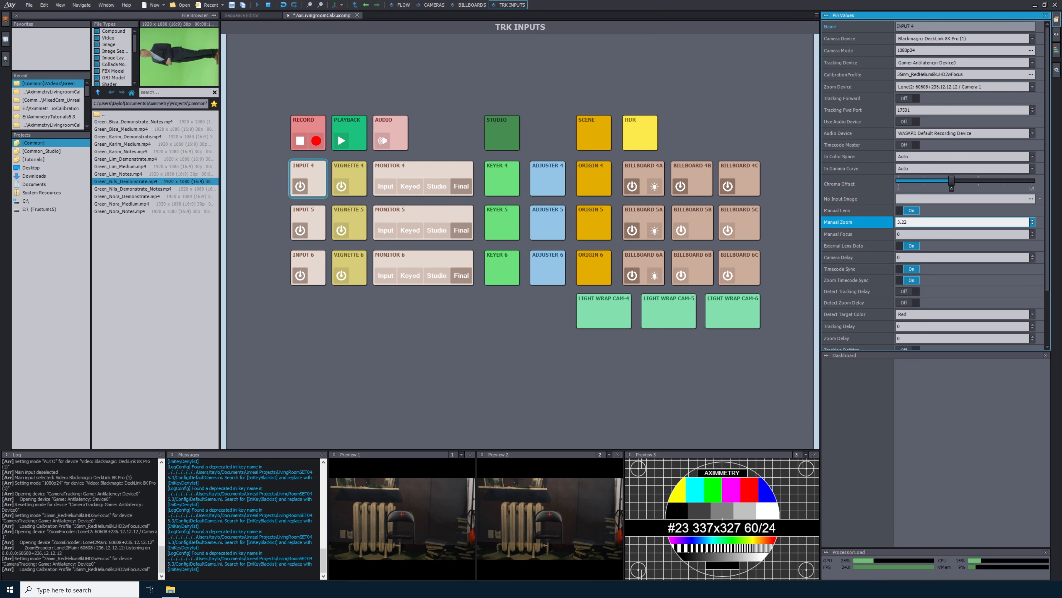
double_click(900, 222)
left_click(862, 222)
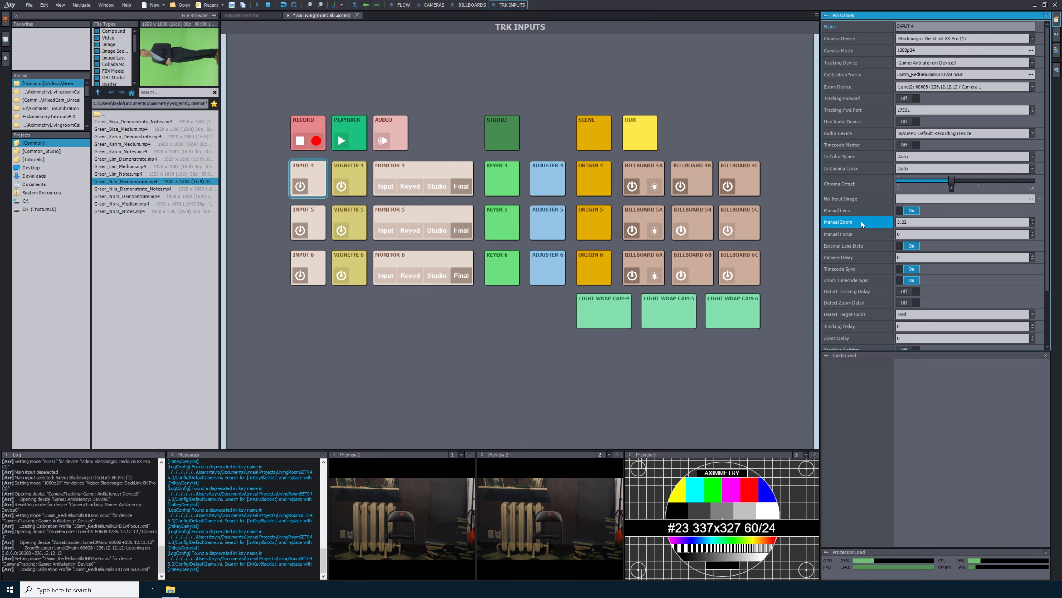
key("Delete")
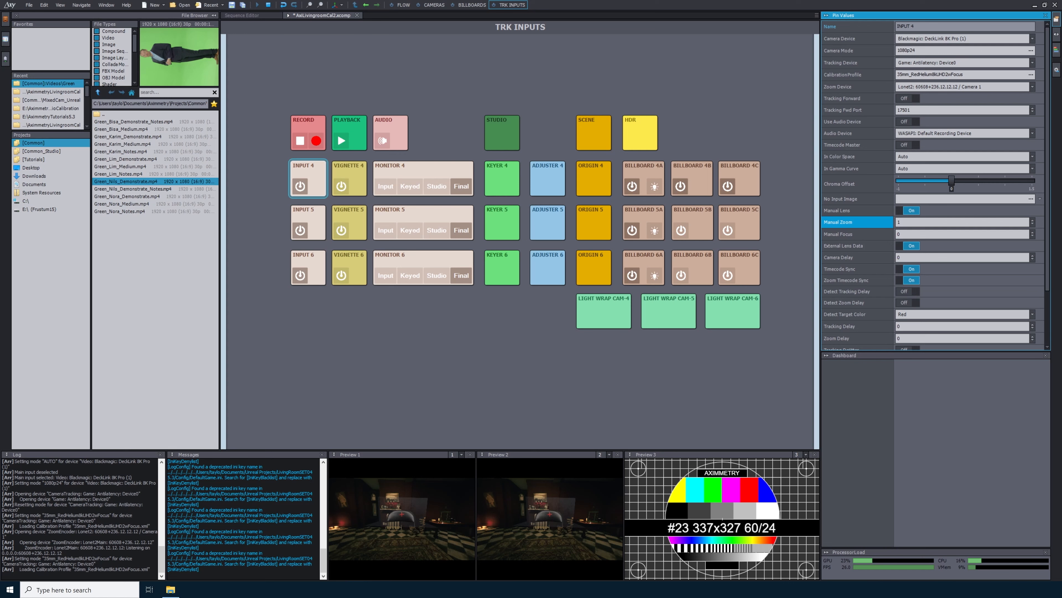
Step: Try a Manual Focus of 0.05 on Input 4, reset it to 0, and turn Manual Lens off
left_click(843, 233)
mouse_move(1032, 234)
left_mouse_down()
mouse_move(1032, 222)
mouse_move(1032, 231)
left_mouse_up()
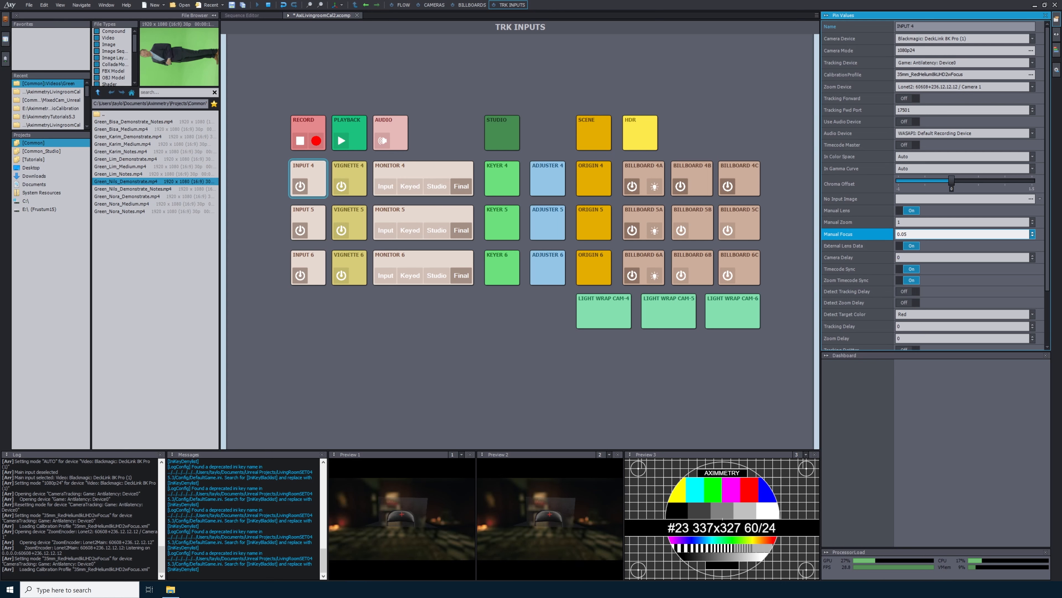
left_click(857, 236)
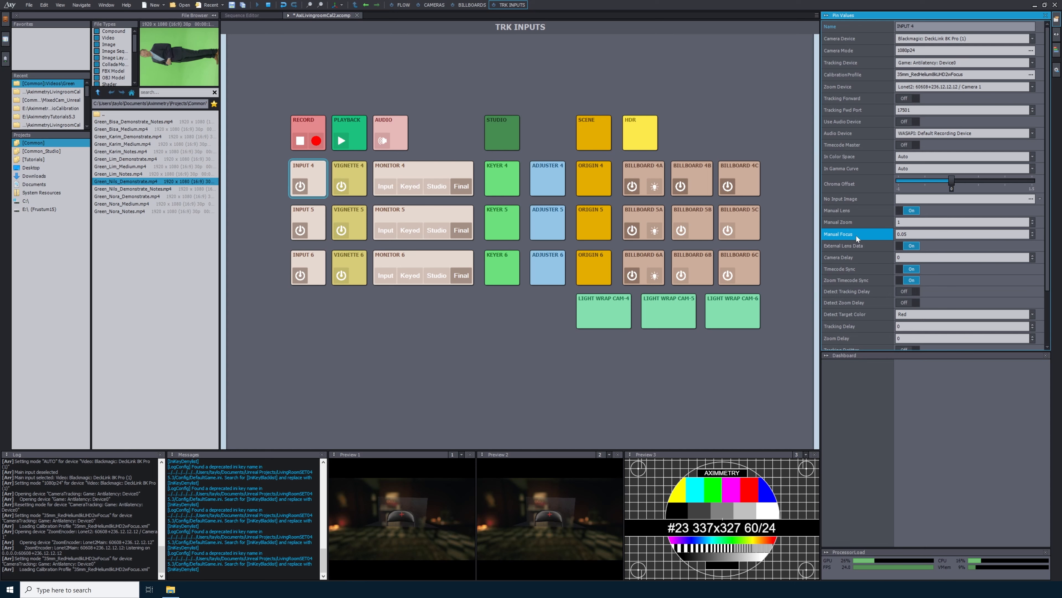
scroll(864, 235, "down", 1)
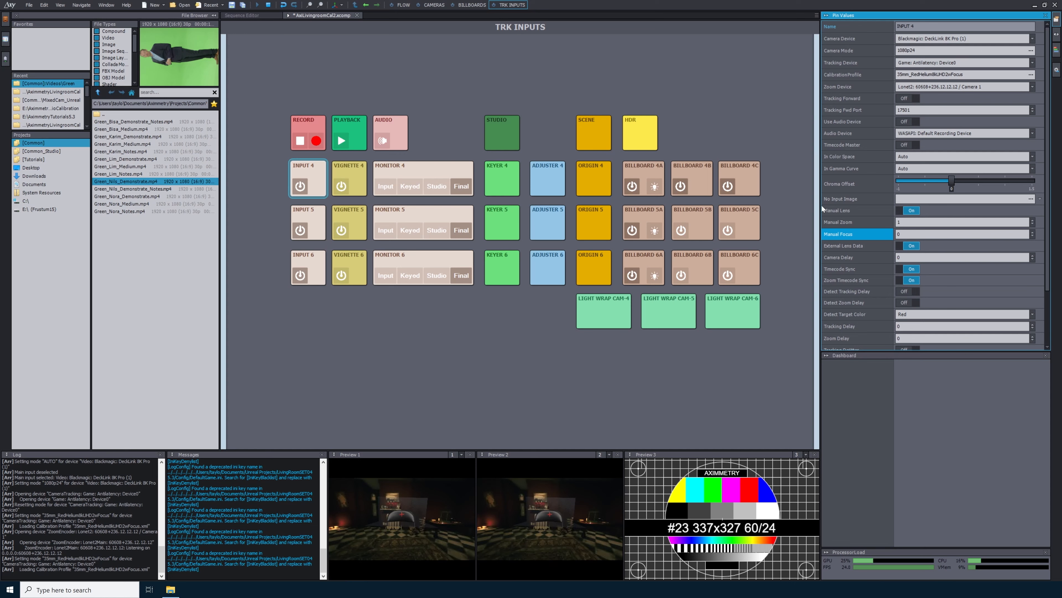
left_click(837, 211)
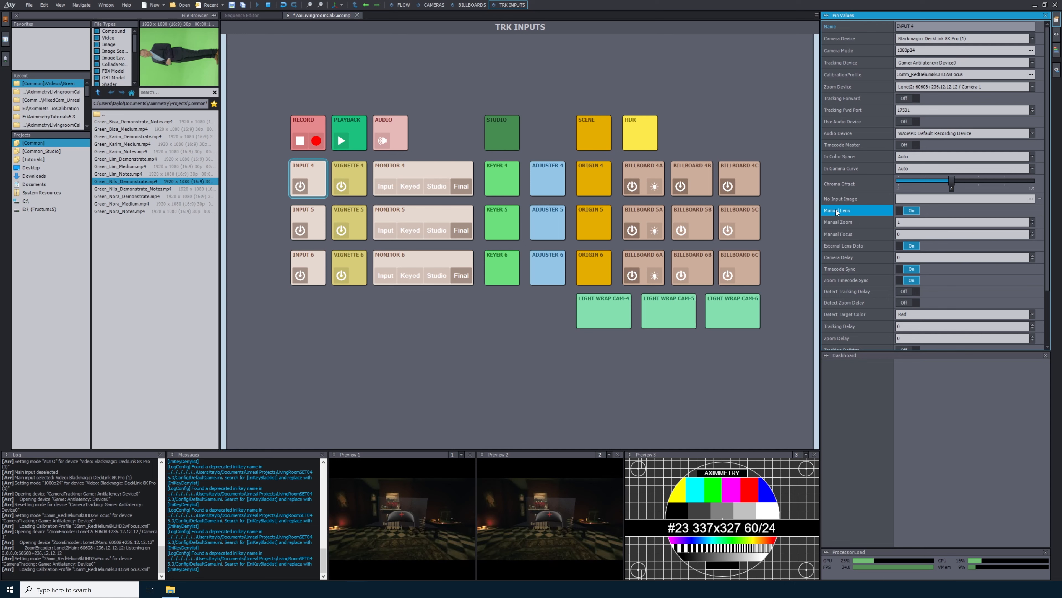
left_click(914, 211)
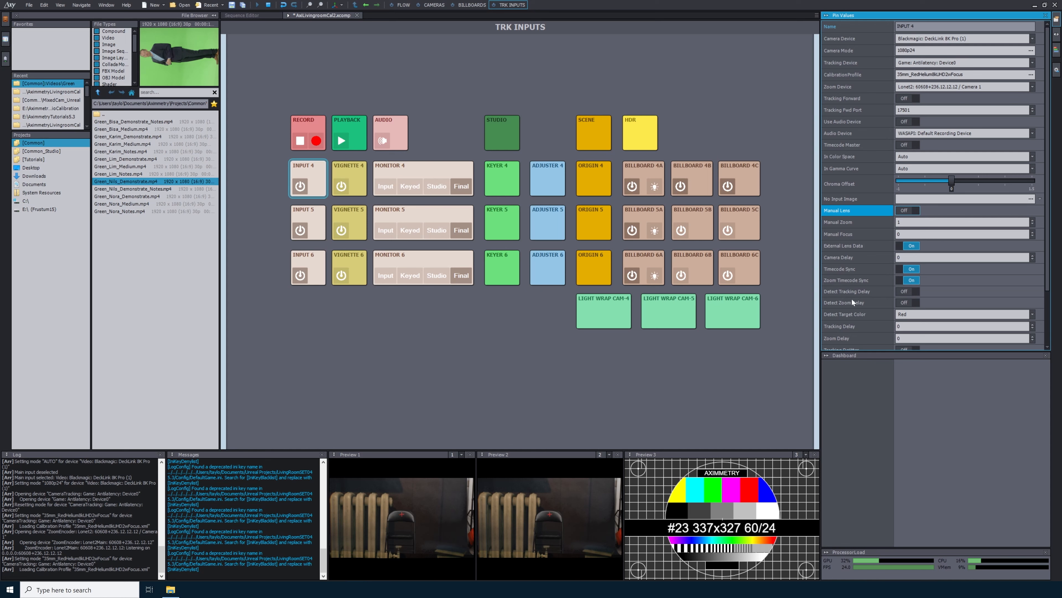
Step: Review Input 4's remaining delay detection, target color, dejitter and audio settings, leaving Detect Target Color on Red
scroll(844, 281, "down", 2)
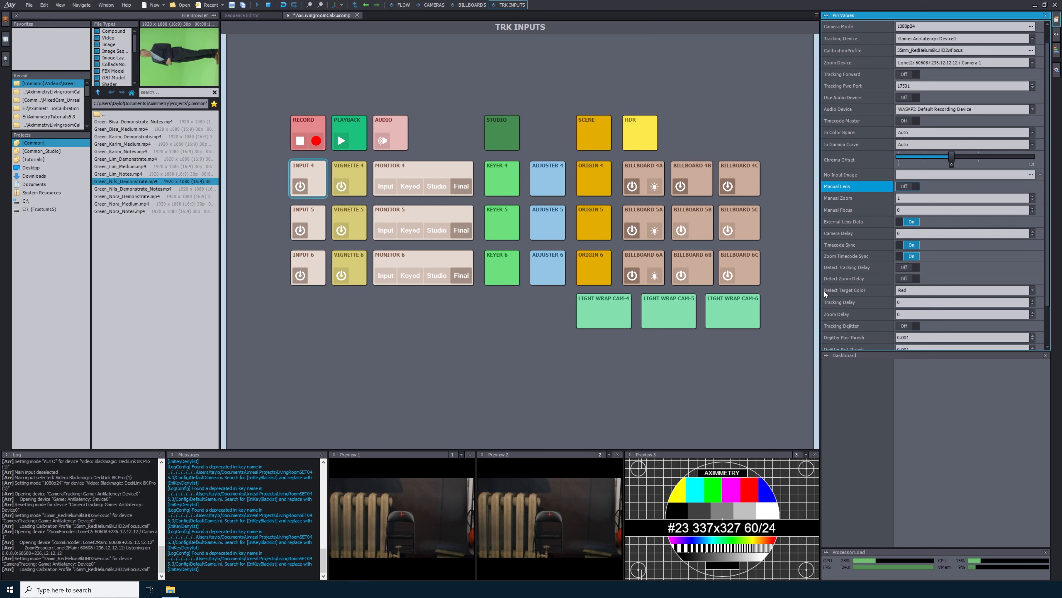
left_click(1033, 290)
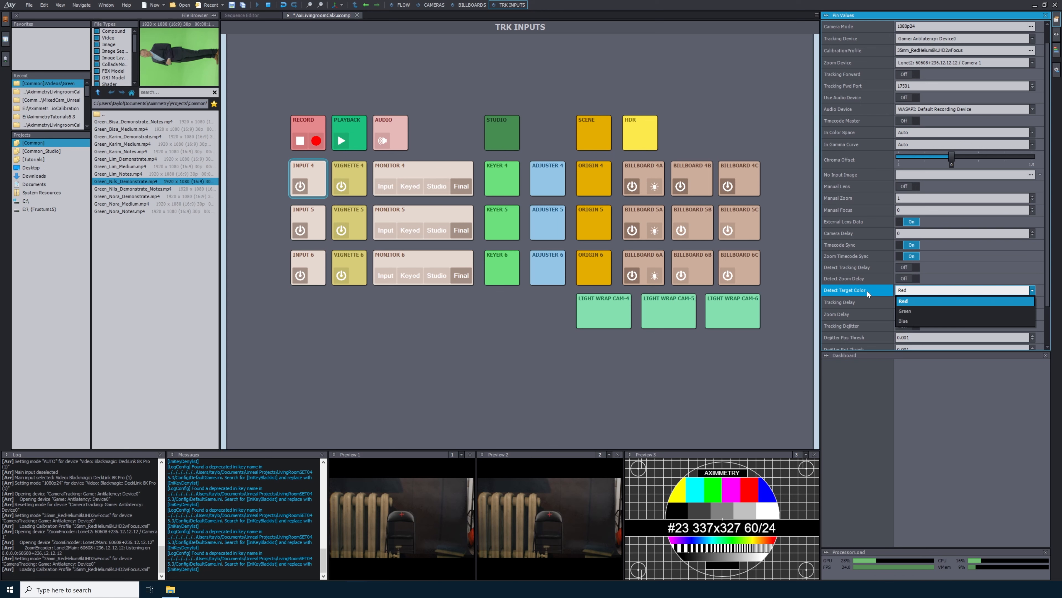
left_click(873, 300)
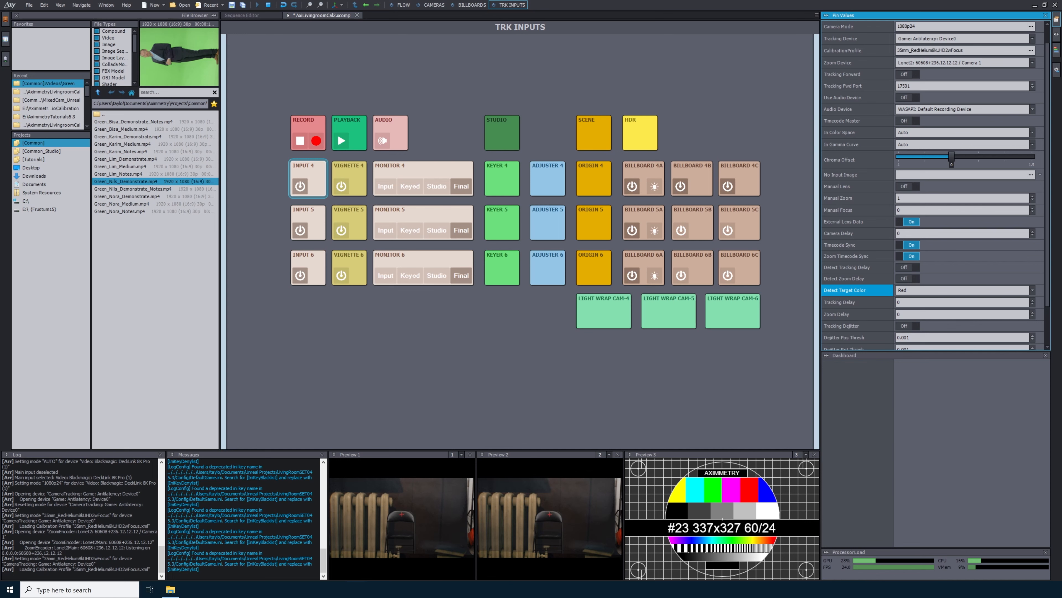
scroll(882, 299, "down", 1)
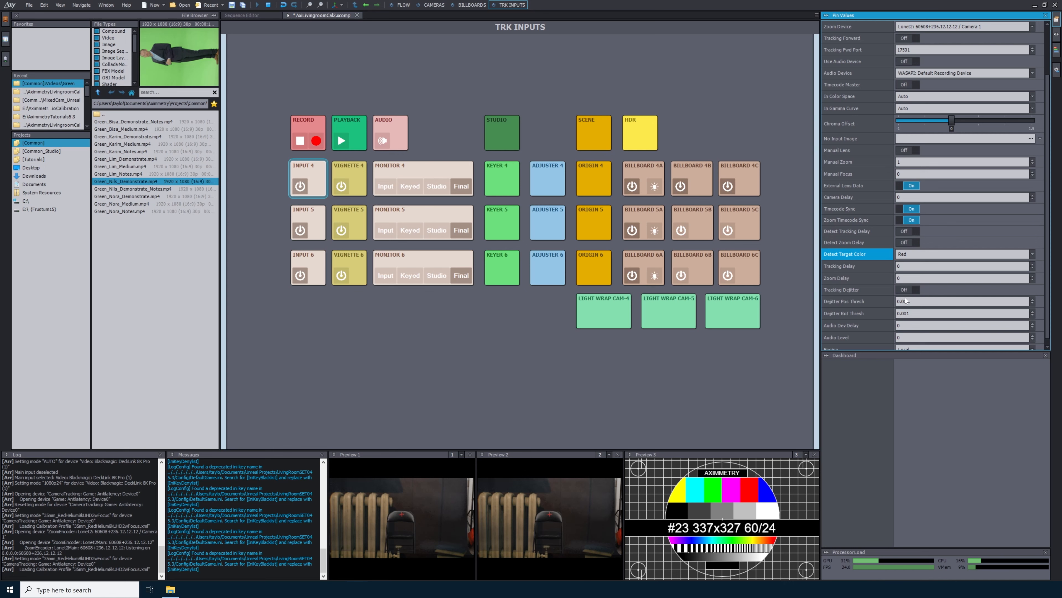
scroll(845, 328, "down", 1)
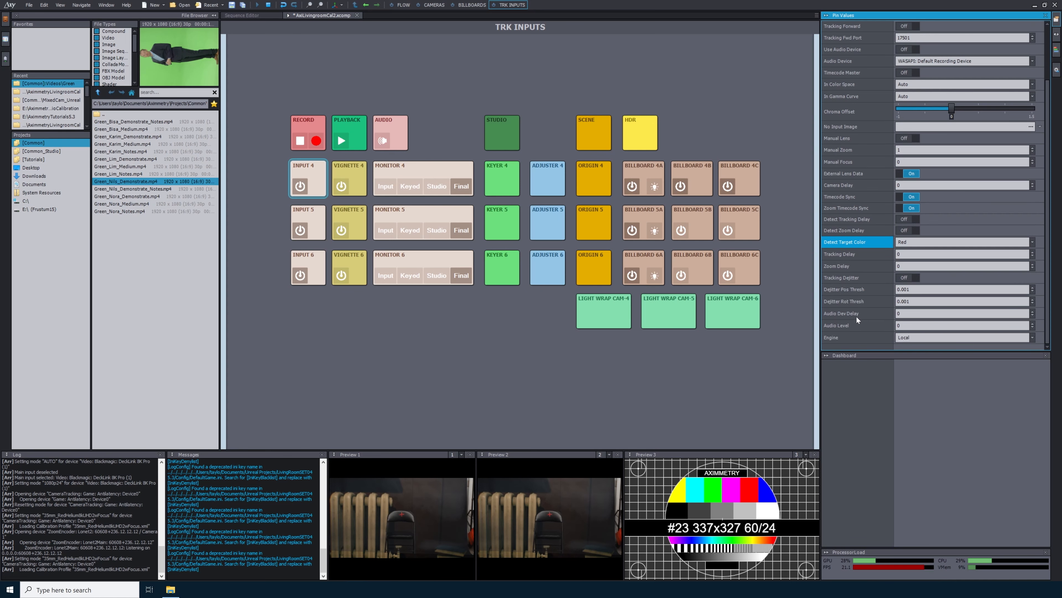
Step: Switch Monitor 4 to the Studio view and trigger Detect Origin for Origin 4
scroll(861, 317, "up", 2)
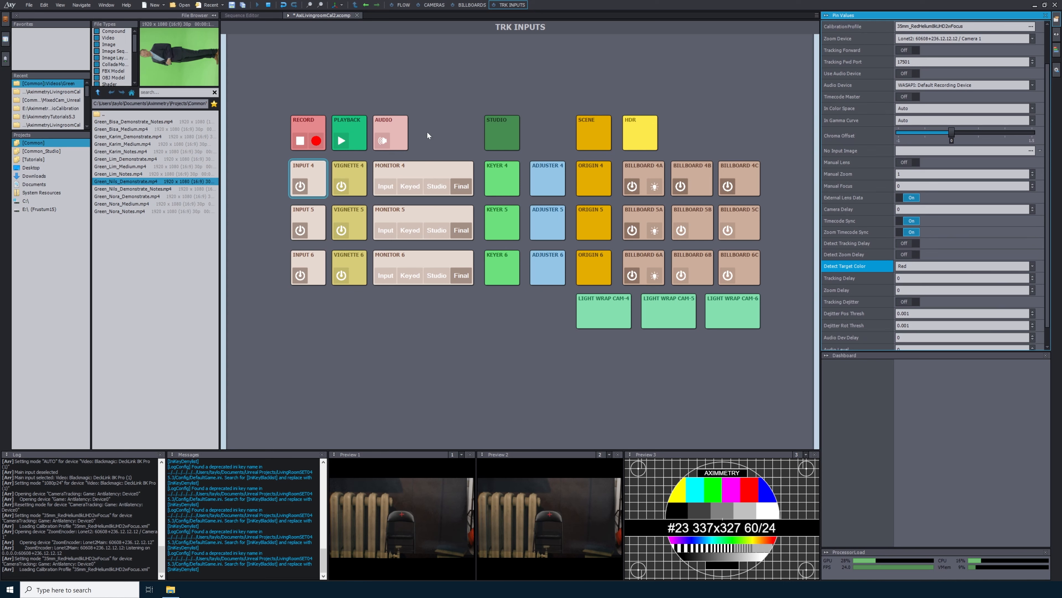
left_click(434, 188)
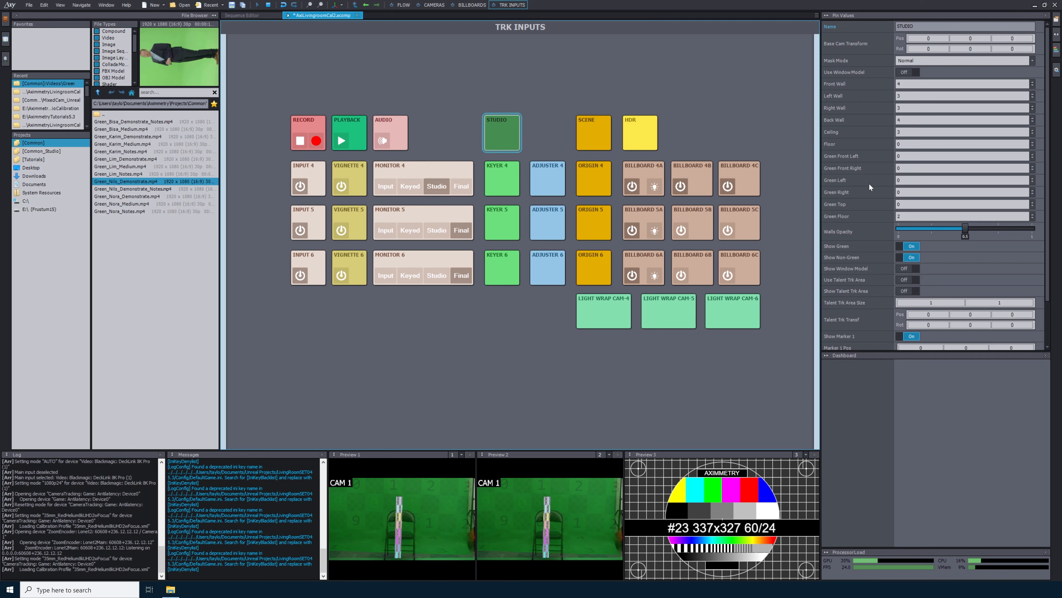
left_click(593, 178)
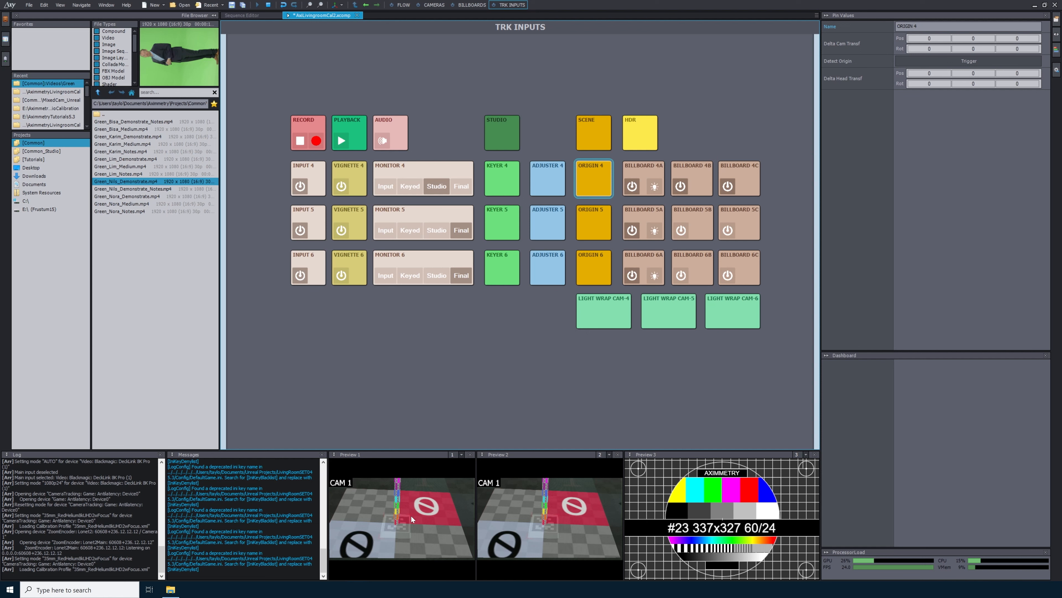
left_click(927, 63)
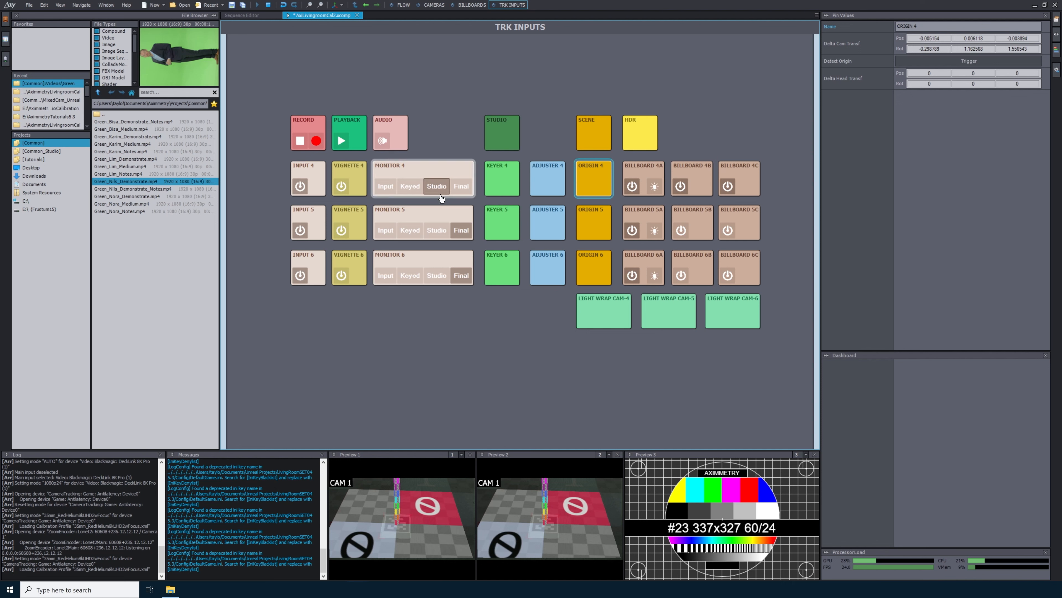
Step: Compare Monitor 4's raw Input view with its Studio view to check the detected origin marker
left_click(387, 187)
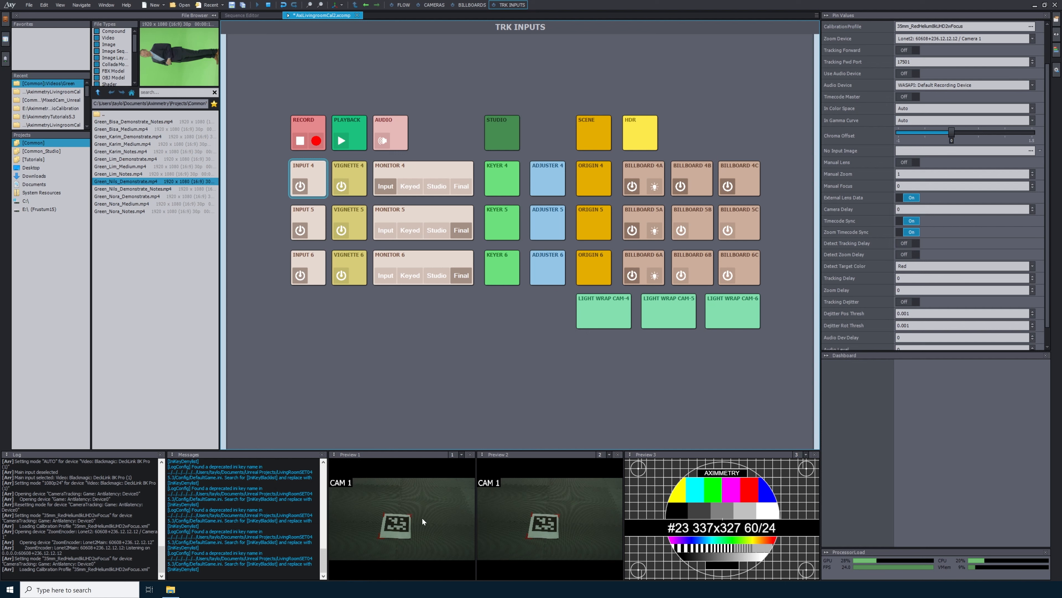
left_click(437, 189)
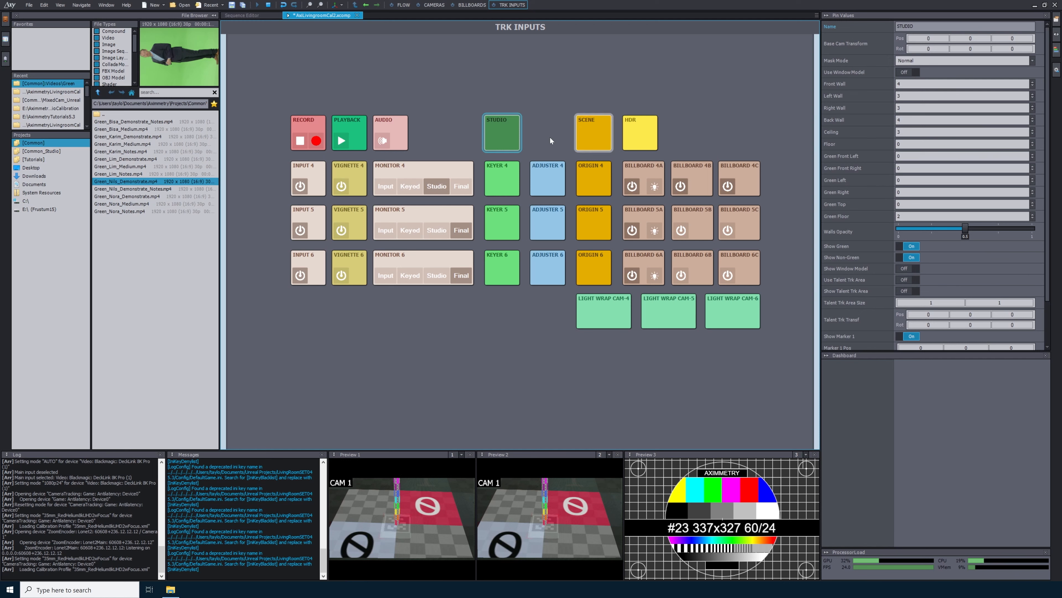
left_click(406, 170)
Step: Set the STUDIO model's Front Wall to 2.5 and Left Wall to 1.91
left_click(500, 126)
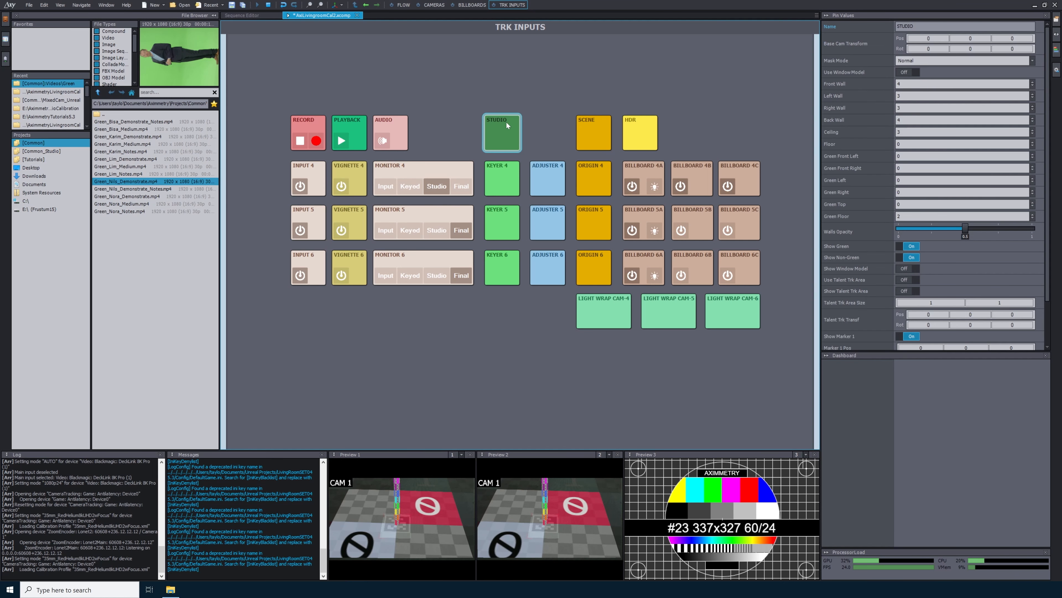
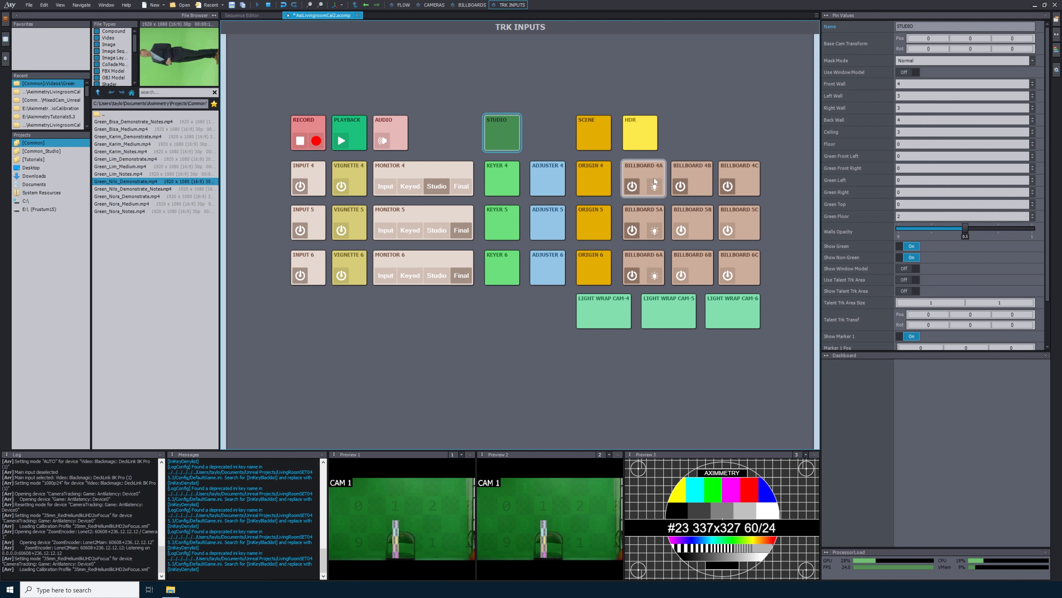
left_click(838, 85)
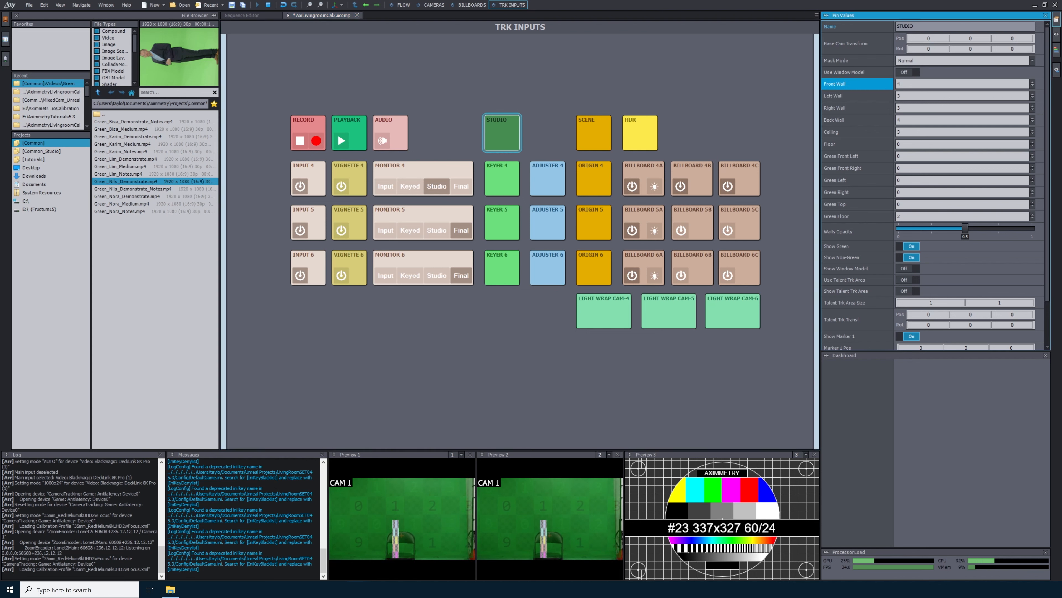
left_click(901, 84)
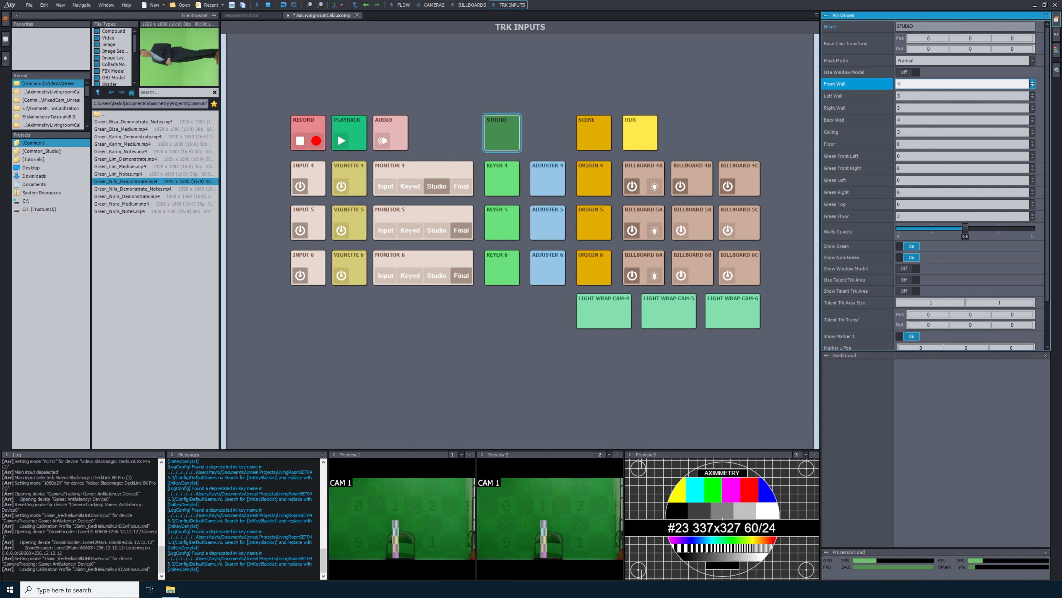
type("2.5")
key("Return")
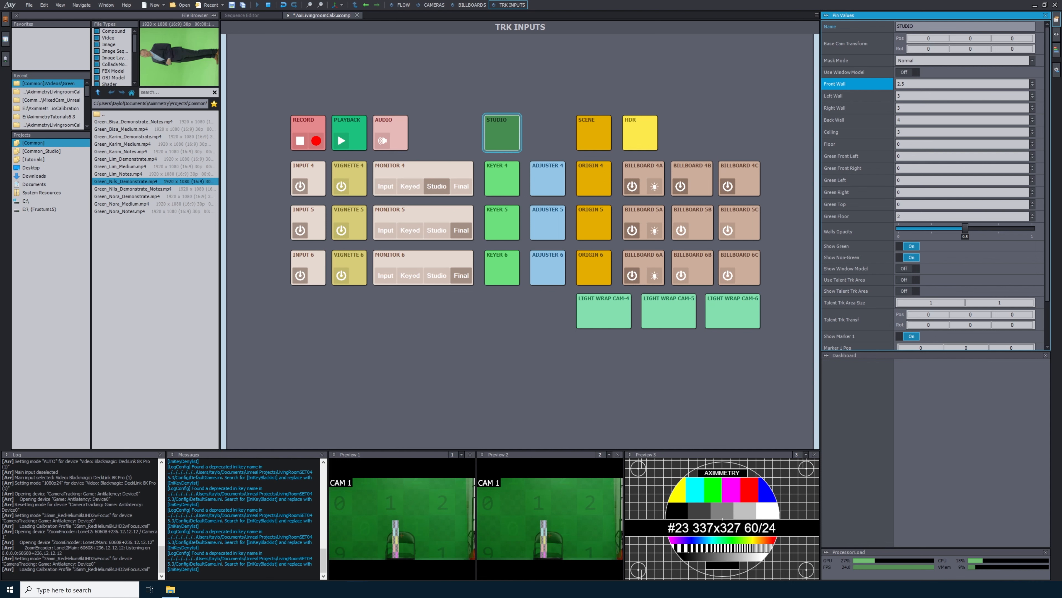
left_click(904, 96)
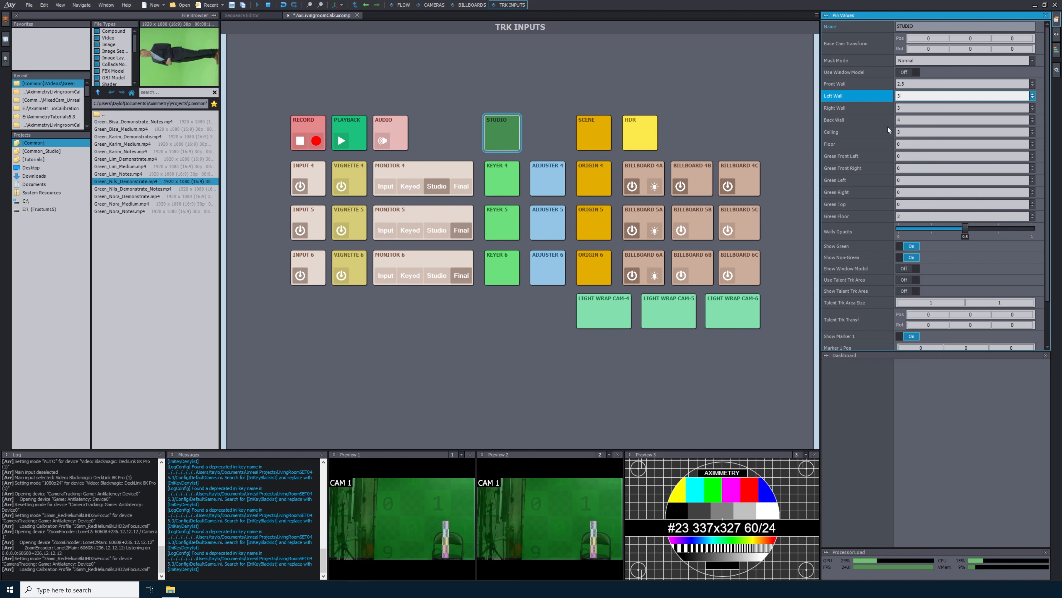
type("2.91")
left_click_drag(1033, 95, 1033, 125)
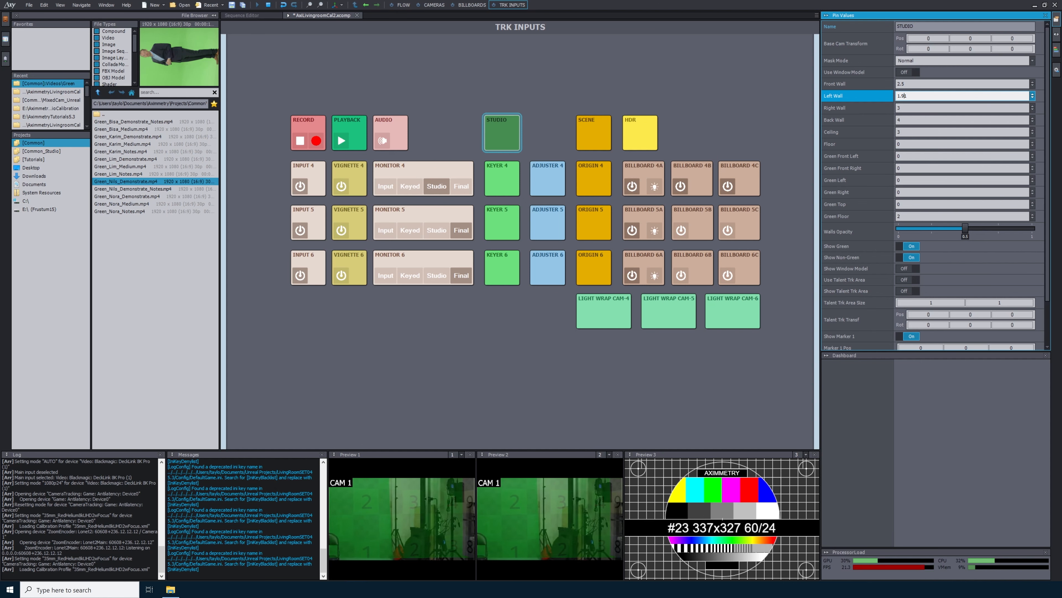
Step: Reduce the STUDIO model's Right Wall to 1.5
key("Tab")
key("Down")
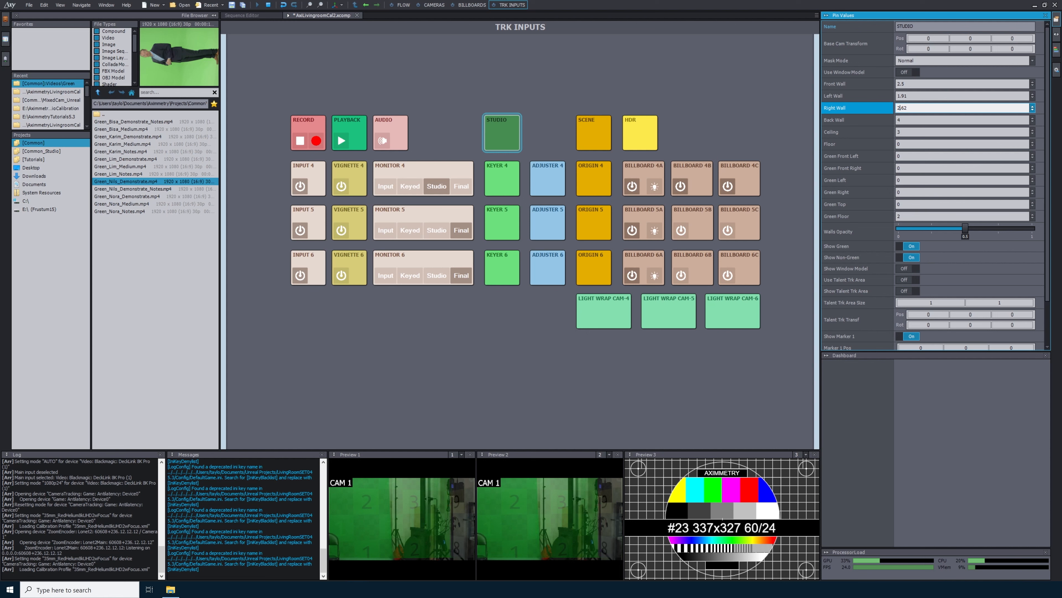
key("Down")
key("Down")
key("Down")
key("Down")
key("Down")
key("Down")
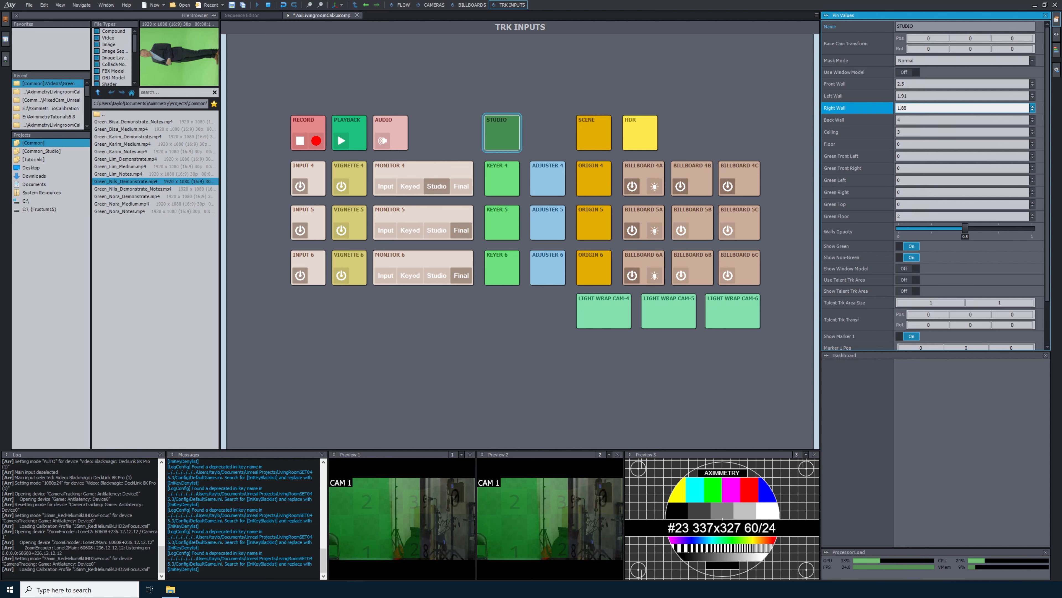
key("Down")
key("Down")
key("Down")
key("Down")
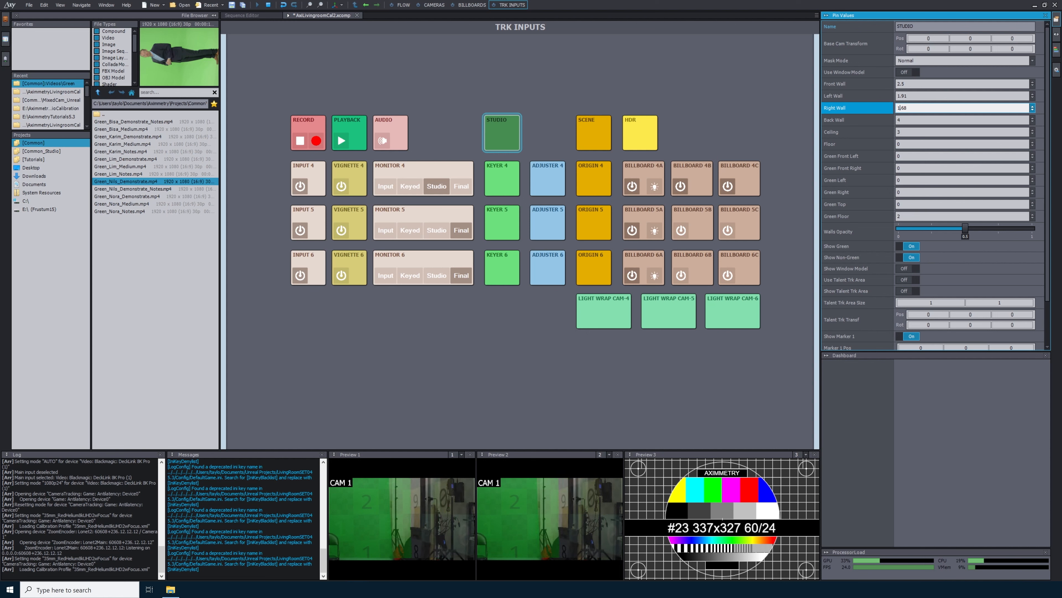
key("Down")
key("Down")
key("Down")
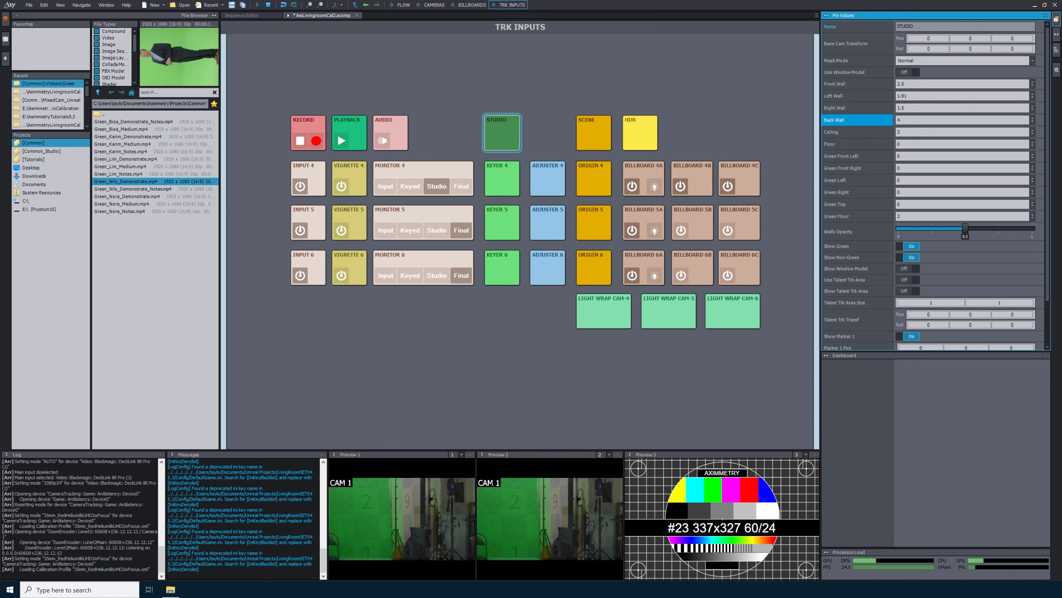
Step: Set the STUDIO model's Right Wall to 1.66 and Ceiling to 2.25
left_click(844, 132)
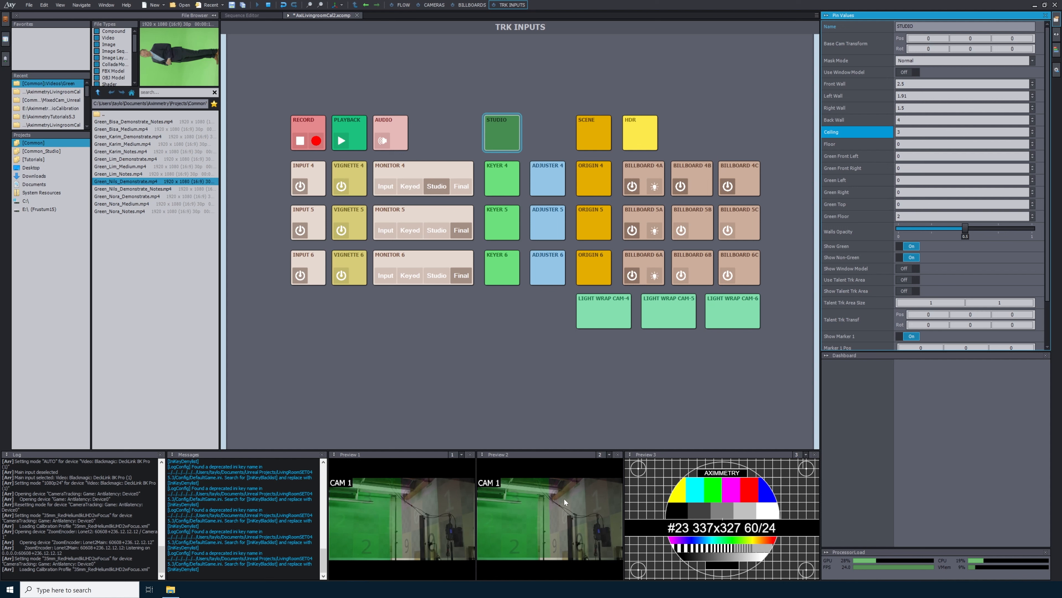
left_click(834, 109)
left_click(900, 108)
scroll(900, 108, "up", 15)
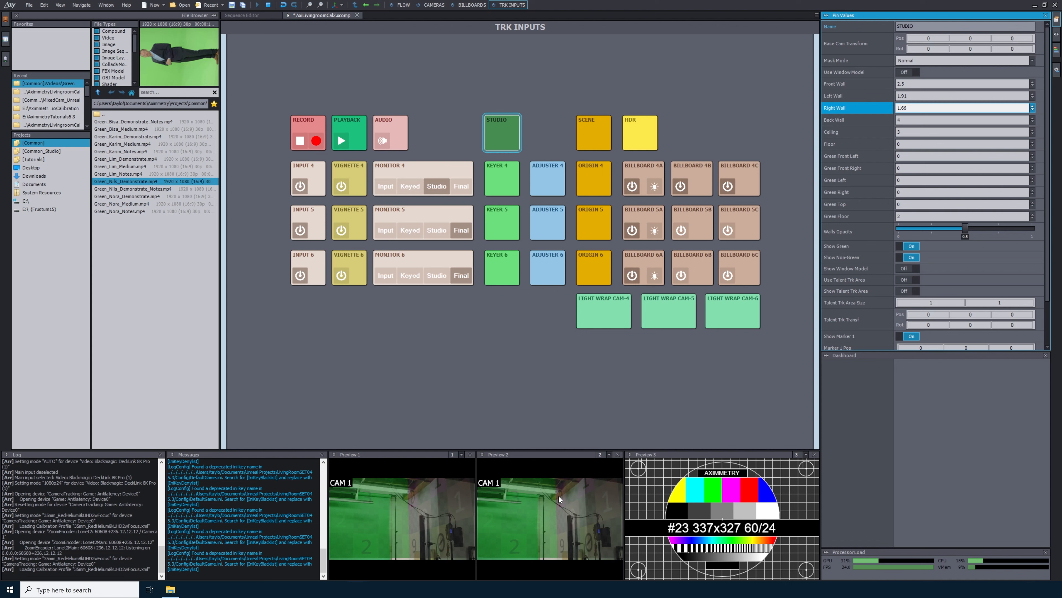
left_click(899, 132)
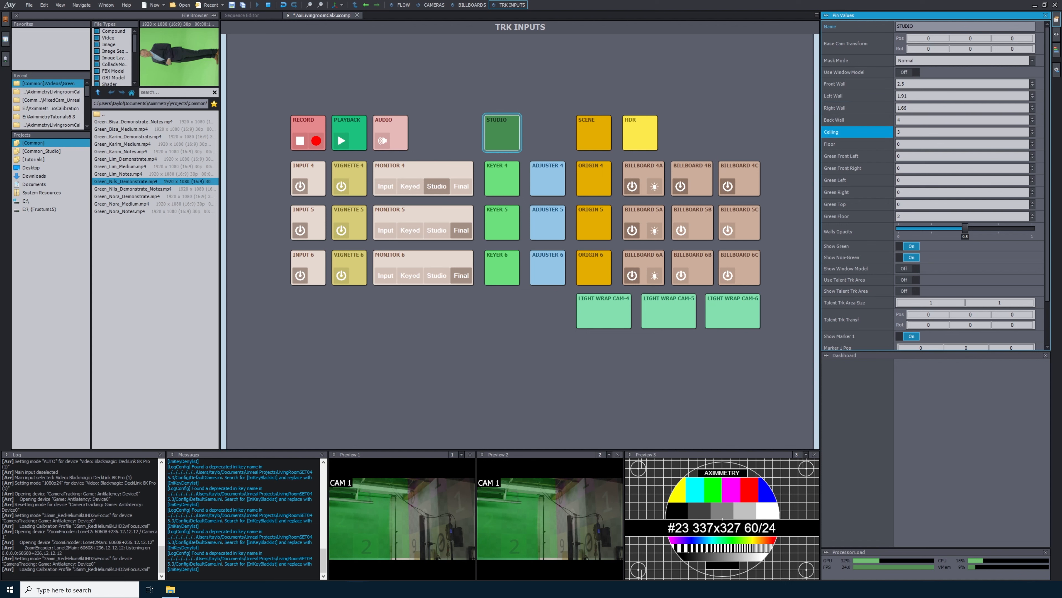
scroll(899, 132, "down", 20)
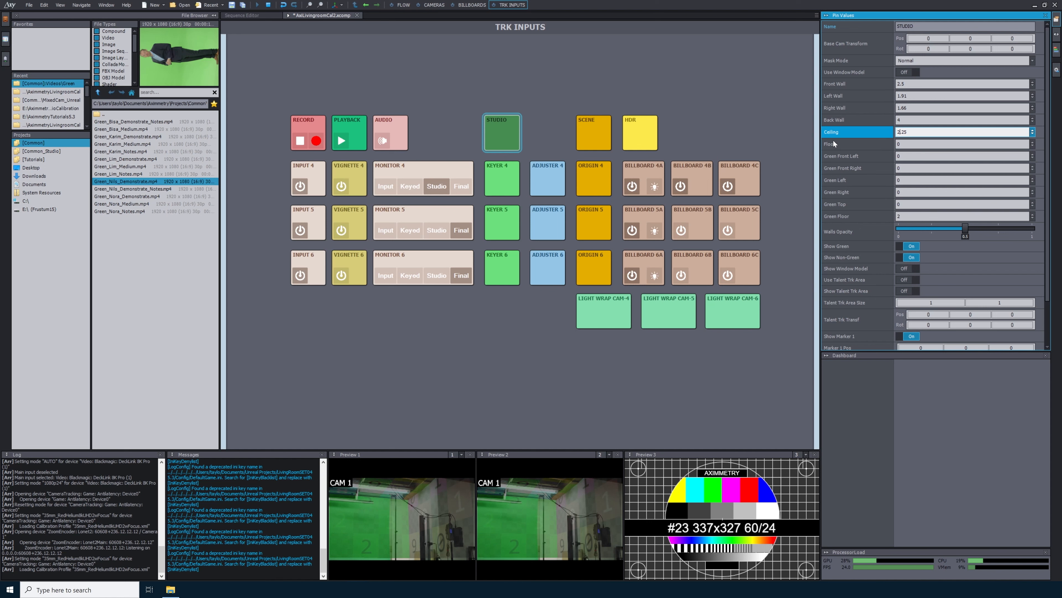
Step: Try Floor offsets of -0.07 and -0.02 on the STUDIO model, and reset Floor to 0
left_click(840, 143)
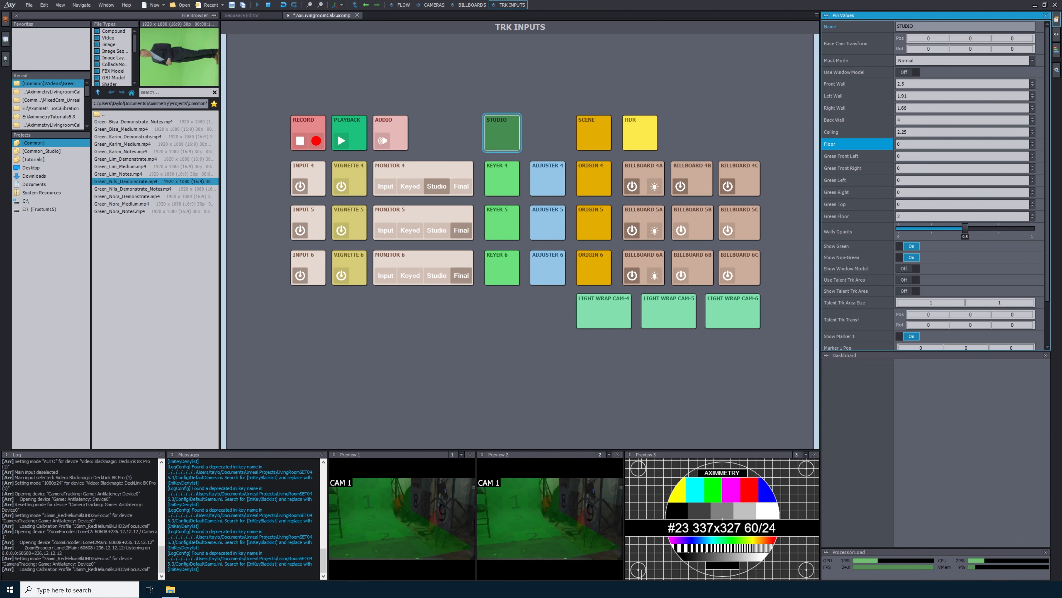
left_click(979, 144)
scroll(978, 144, "up", 2)
scroll(962, 144, "down", 3)
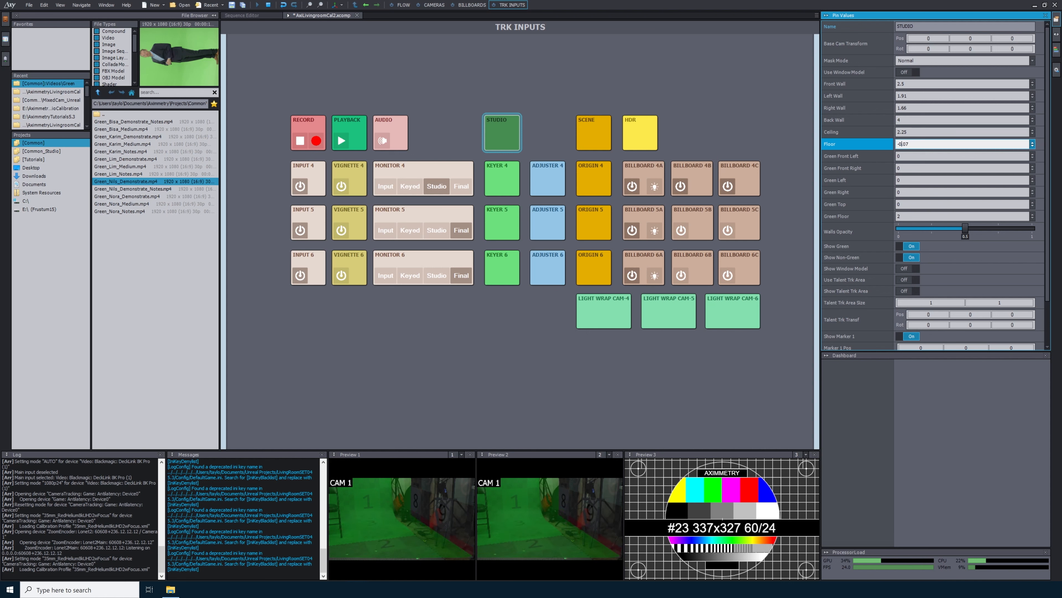
scroll(961, 144, "down", 6)
scroll(962, 144, "up", 5)
scroll(962, 144, "up", 2)
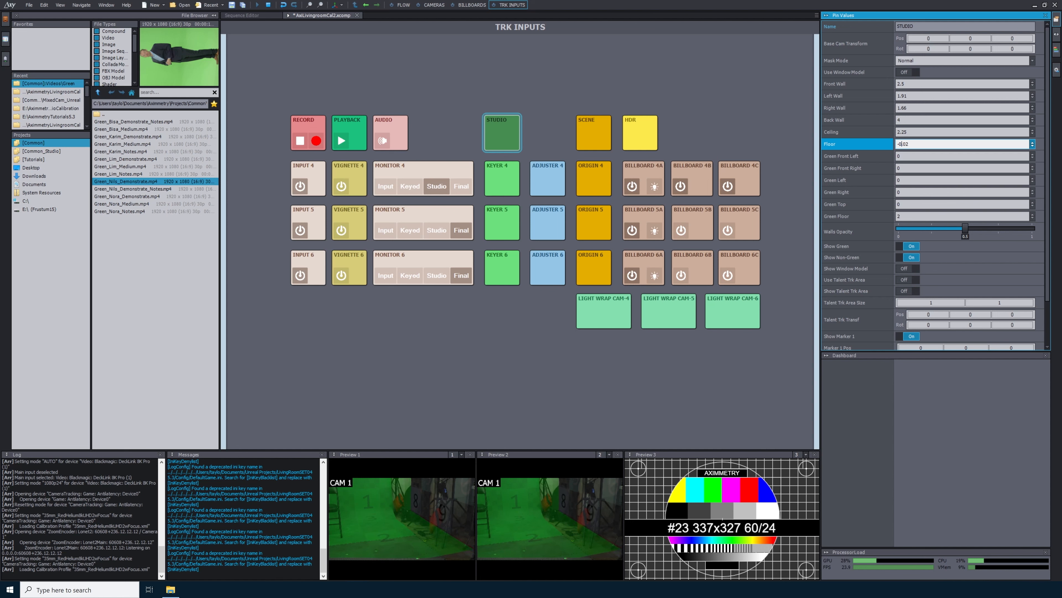
double_click(898, 144)
left_click_drag(900, 144, 909, 145)
type("0")
key("Return")
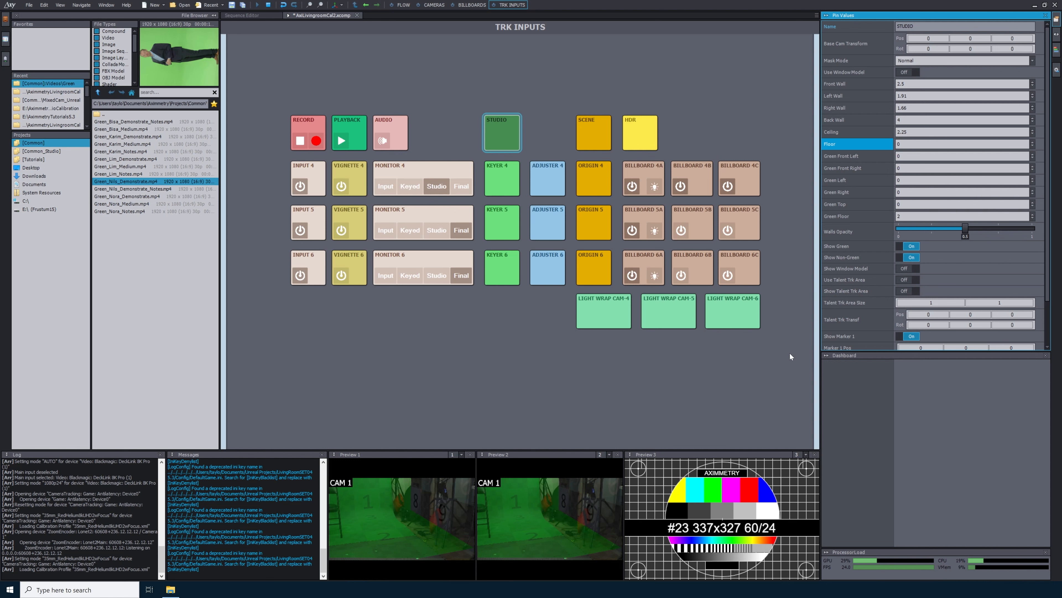
Step: Set the STUDIO model's Green Front Left to 0.54 and Green Front Right to 0.52
left_click(842, 156)
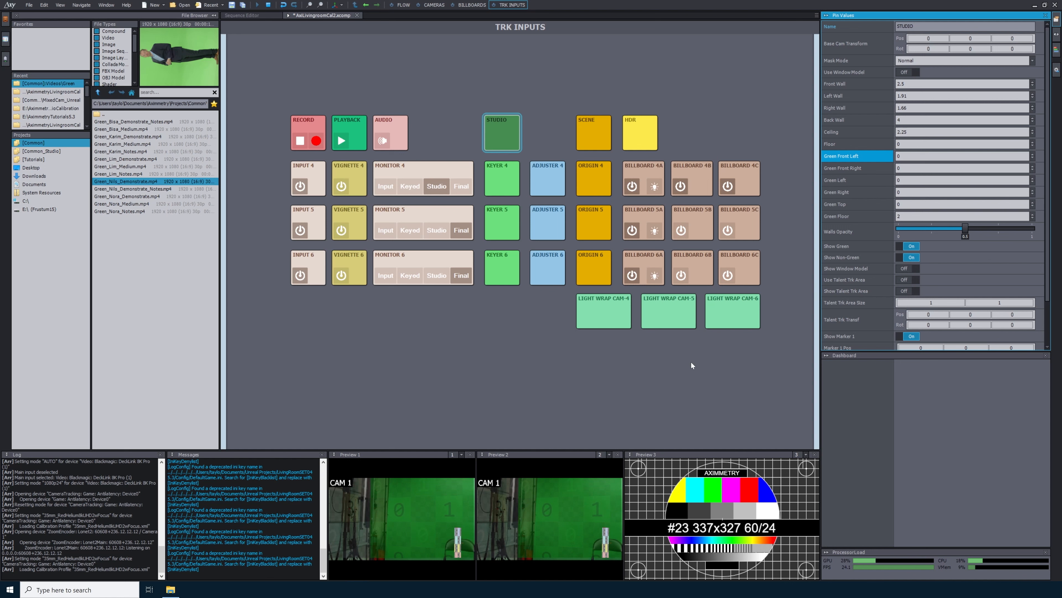
left_click(897, 156)
type("0.3")
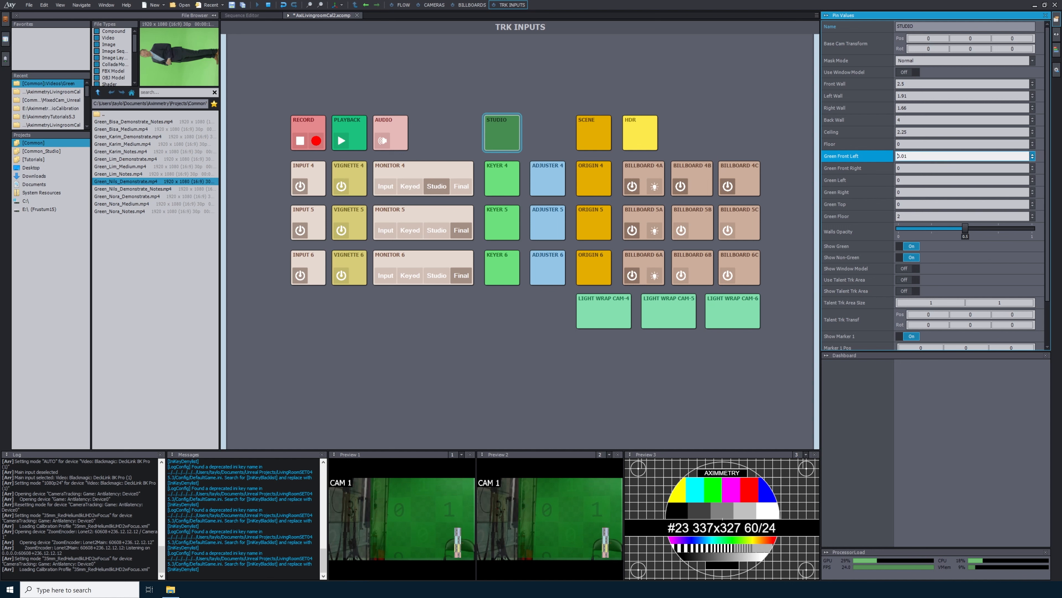
key("BackSpace")
type("49")
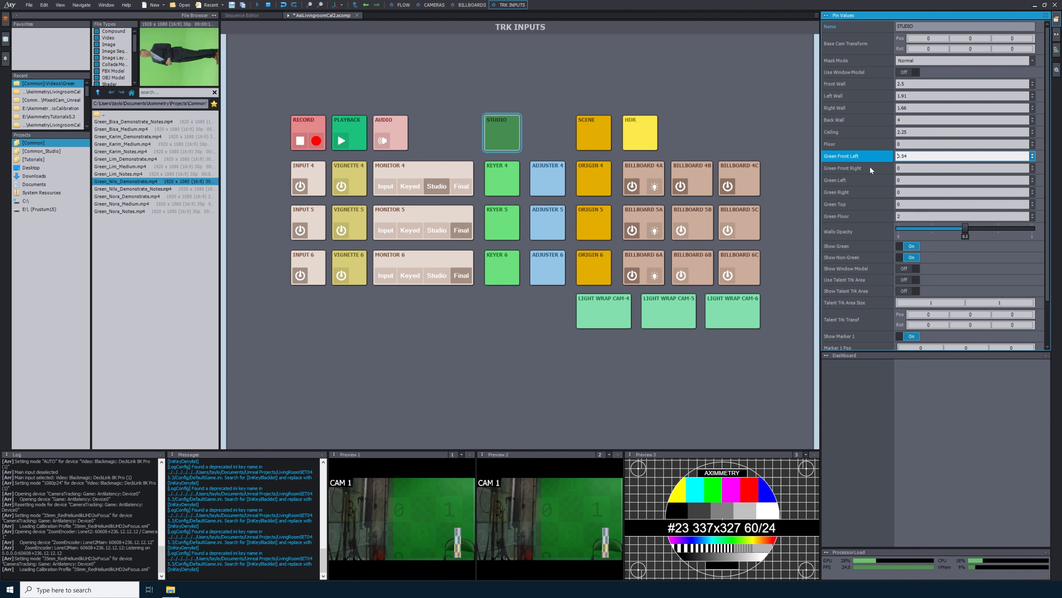
left_click(835, 169)
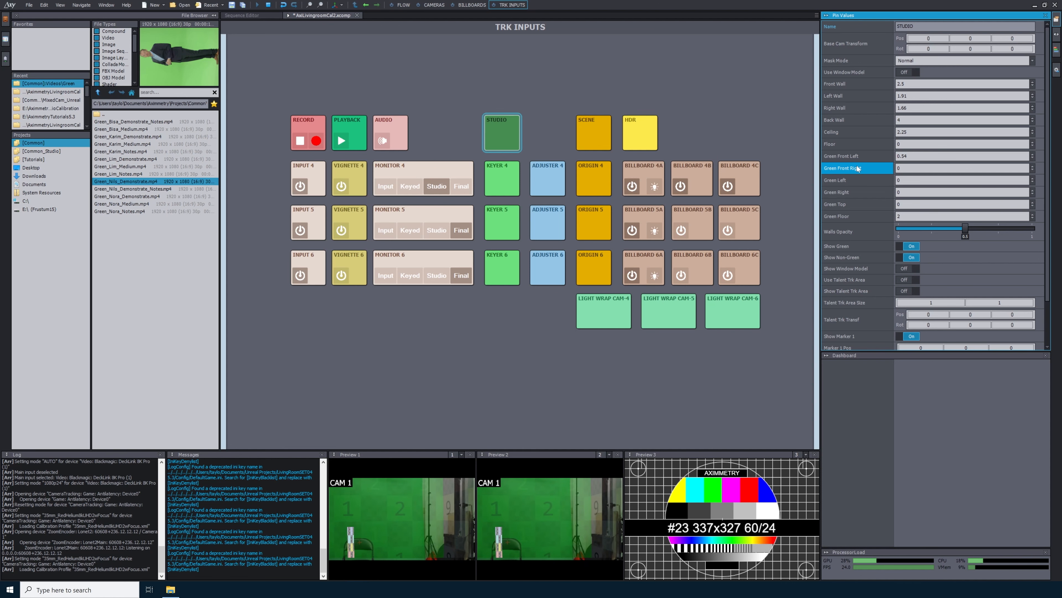
type("02")
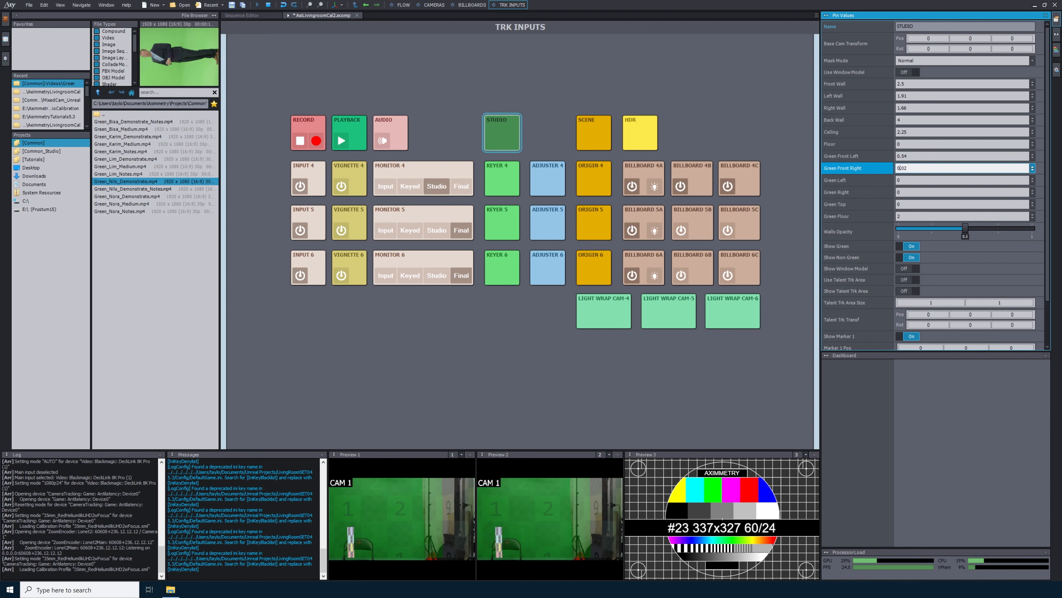
left_click_drag(1033, 168, 1032, 148)
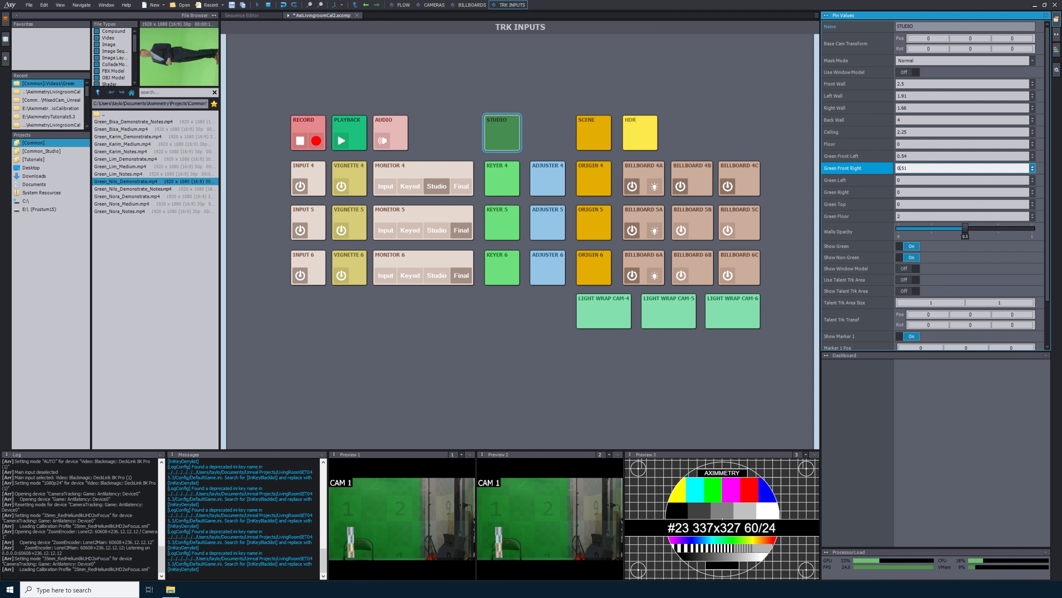
Step: Try a Green Right value of 0.14 on the STUDIO model and reset it to 0
left_click(852, 181)
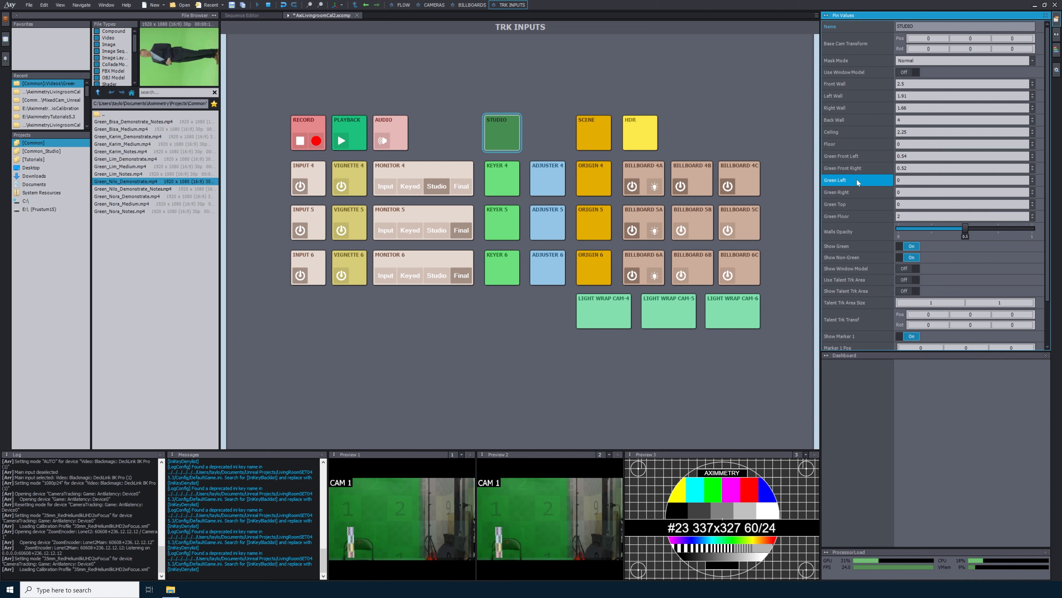
left_click(858, 192)
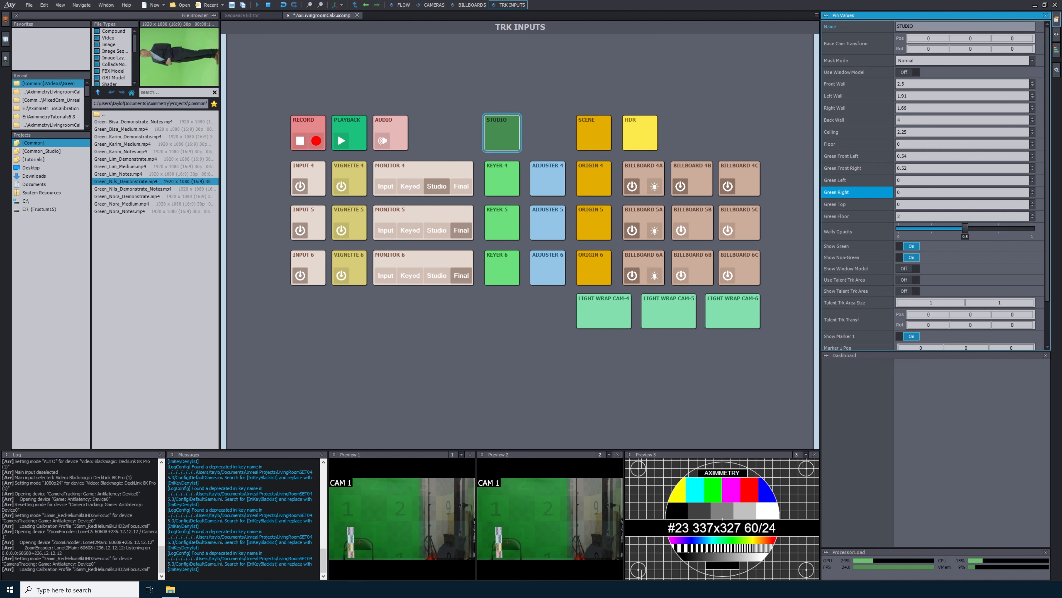
left_click(920, 192)
key("Up")
key("Up")
key("Up")
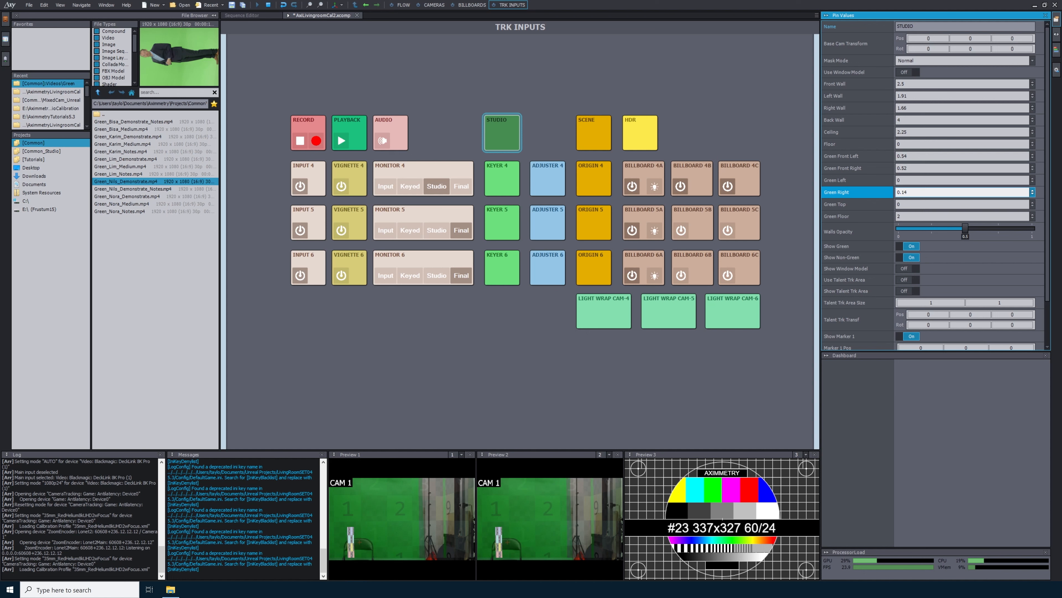
double_click(902, 192)
type("0")
key("Return")
left_click(843, 204)
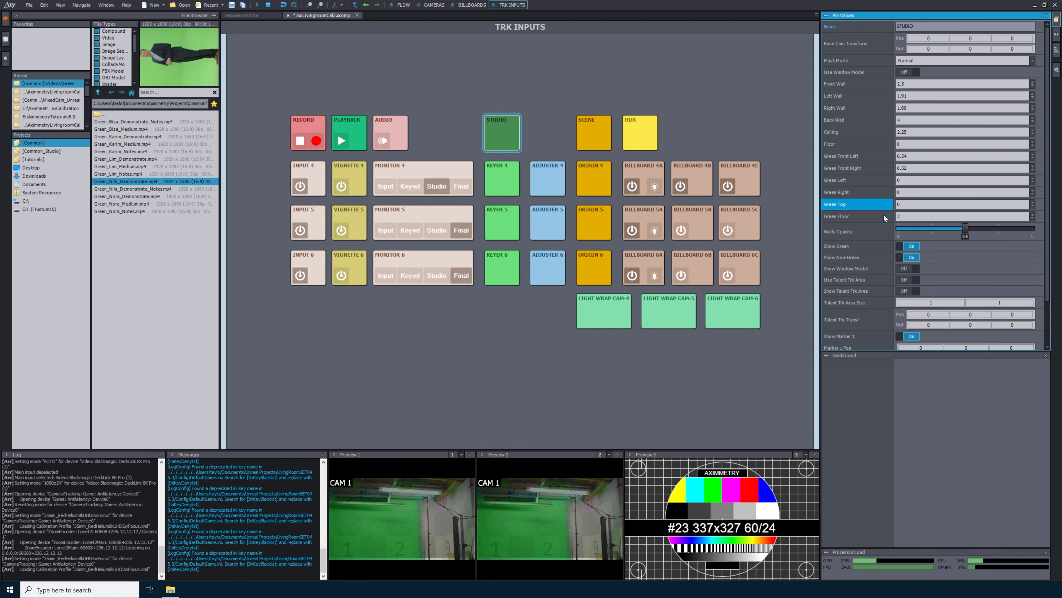
Step: Set the STUDIO model's Green Top to 0.14
left_click(906, 204)
scroll(906, 204, "up", 2)
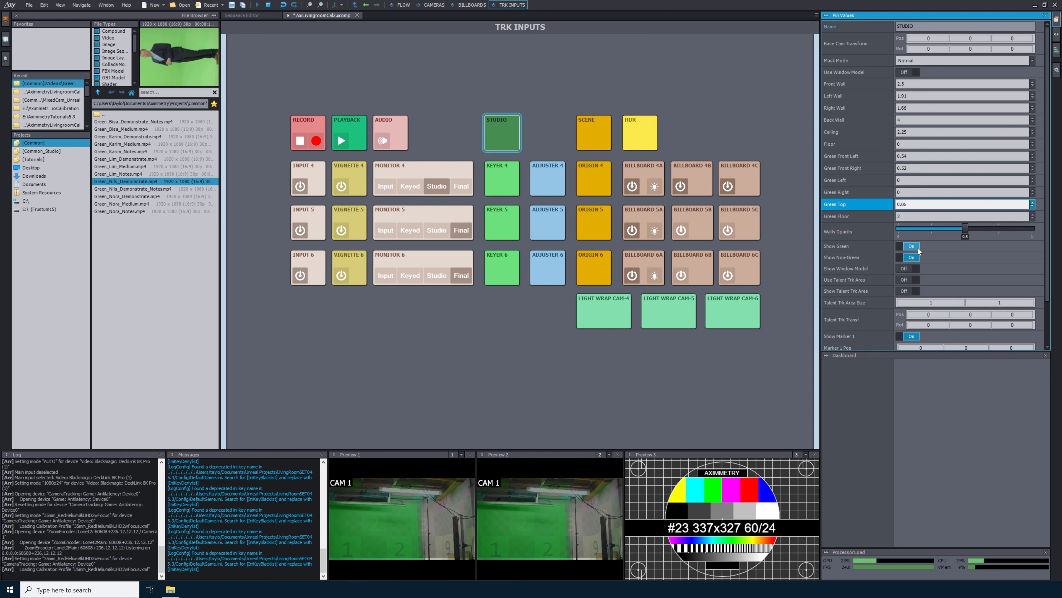
double_click(902, 204)
type("0")
key("Return")
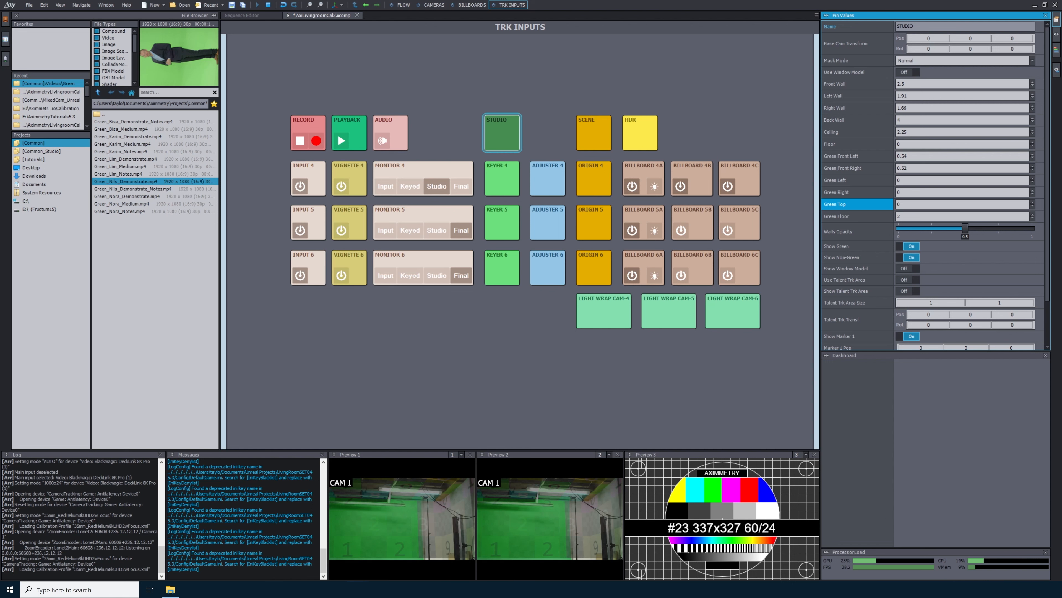
scroll(898, 204, "up", 12)
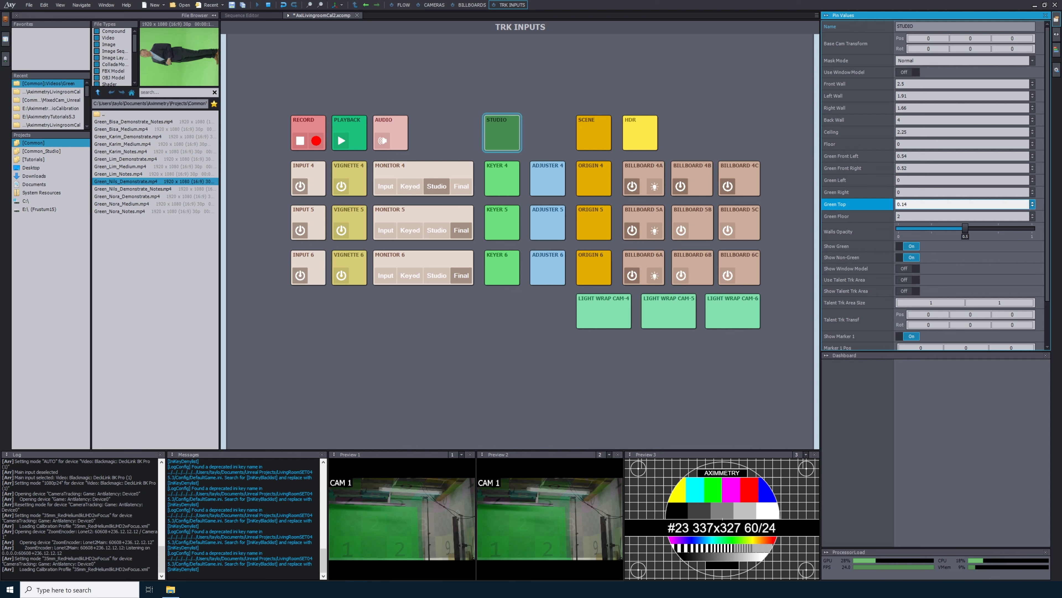
Step: Set the STUDIO model's Green Floor to 1.25
left_click(862, 220)
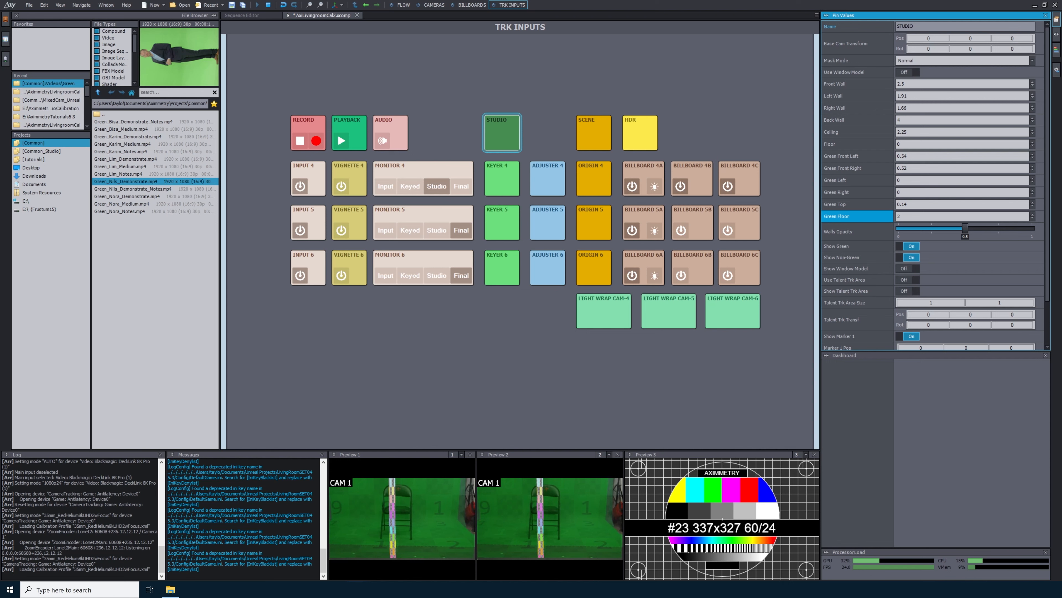
left_click(900, 216)
type("1.89")
key("Down")
key("Down")
key("Down")
key("Down")
key("Down")
key("Down")
key("Down")
key("Down")
key("Down")
key("Down")
key("Down")
key("Down")
key("Down")
key("Down")
key("Down")
key("Down")
key("Down")
key("Down")
key("Down")
key("Down")
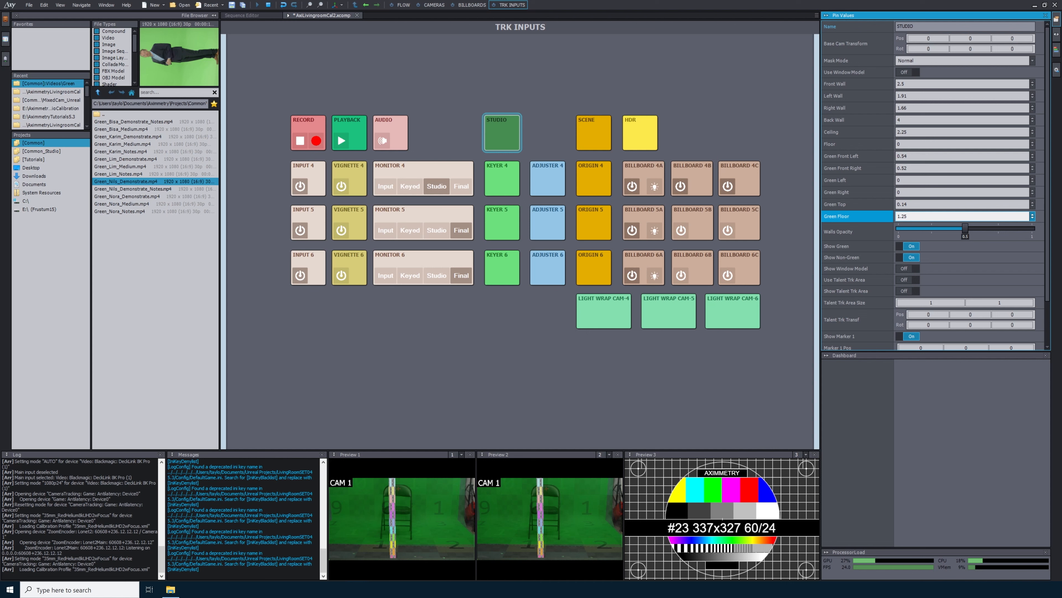
Step: Try hiding the STUDIO model's green and non-green areas one at a time, switching each back on
scroll(856, 220, "down", 3)
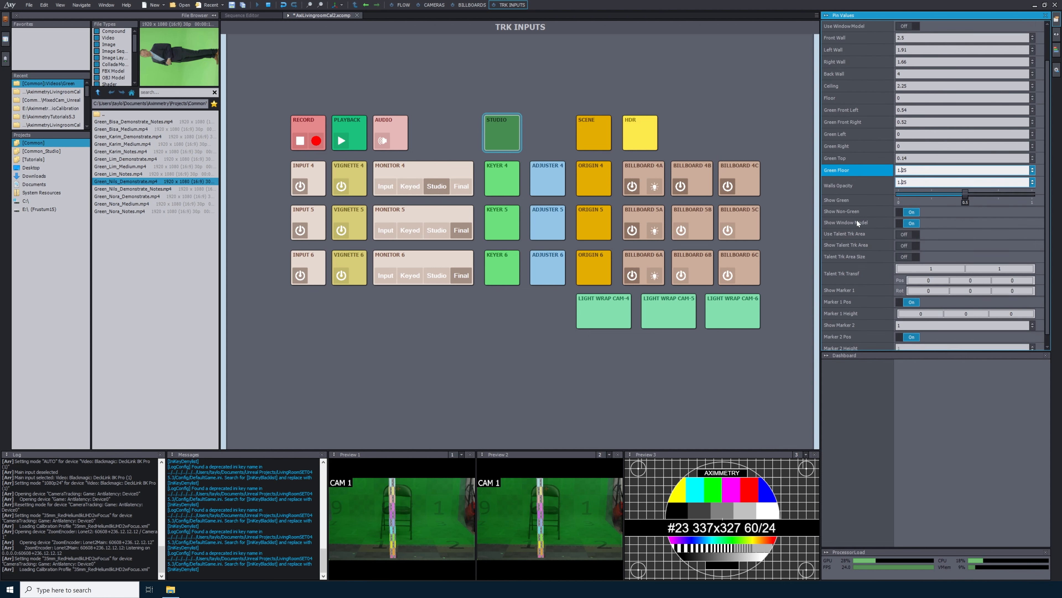
left_click(909, 189)
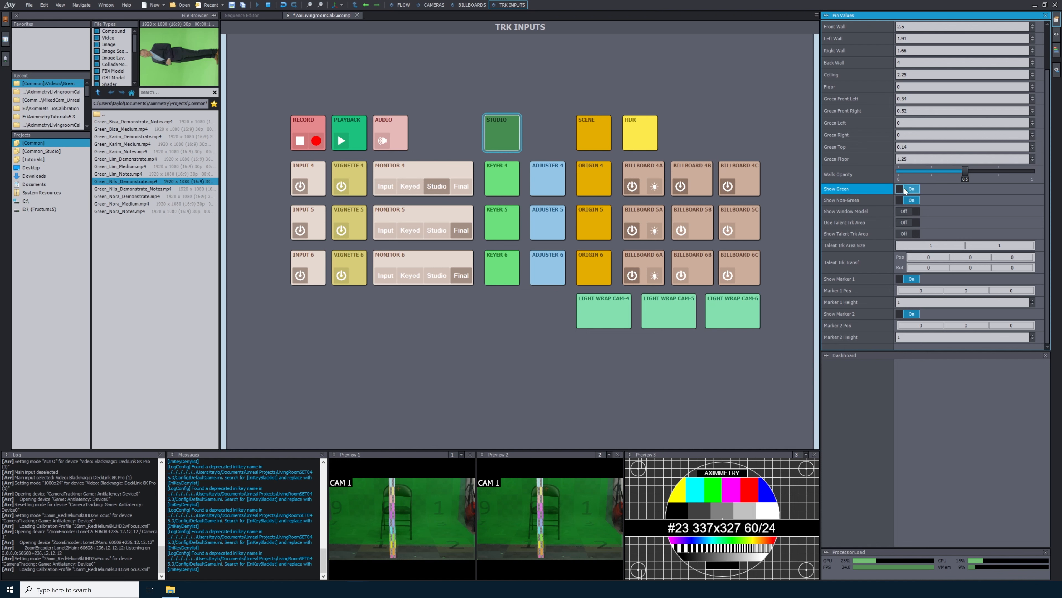
left_click(905, 189)
left_click(912, 200)
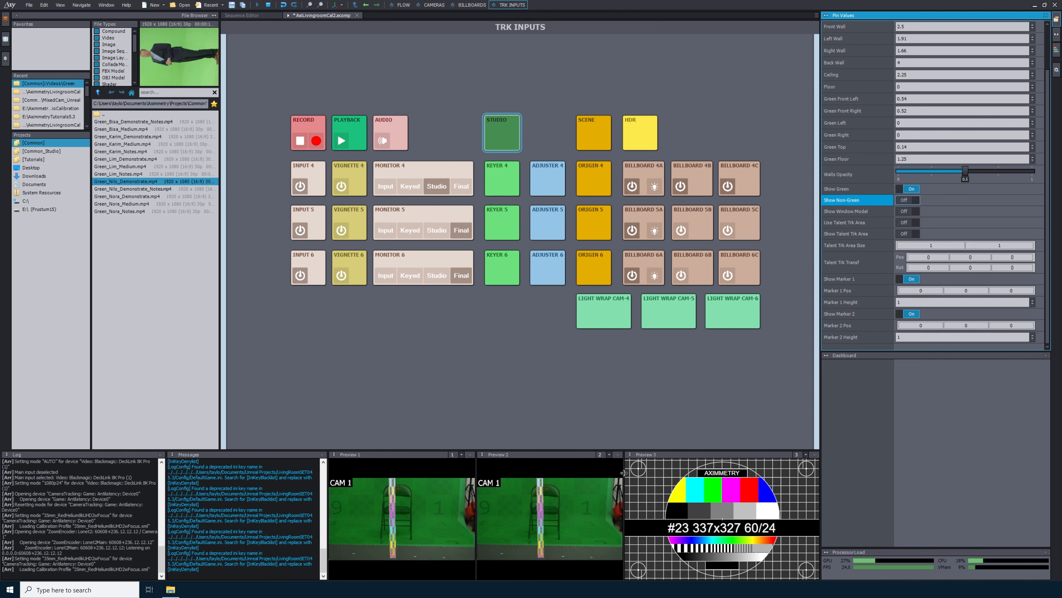
left_click(905, 201)
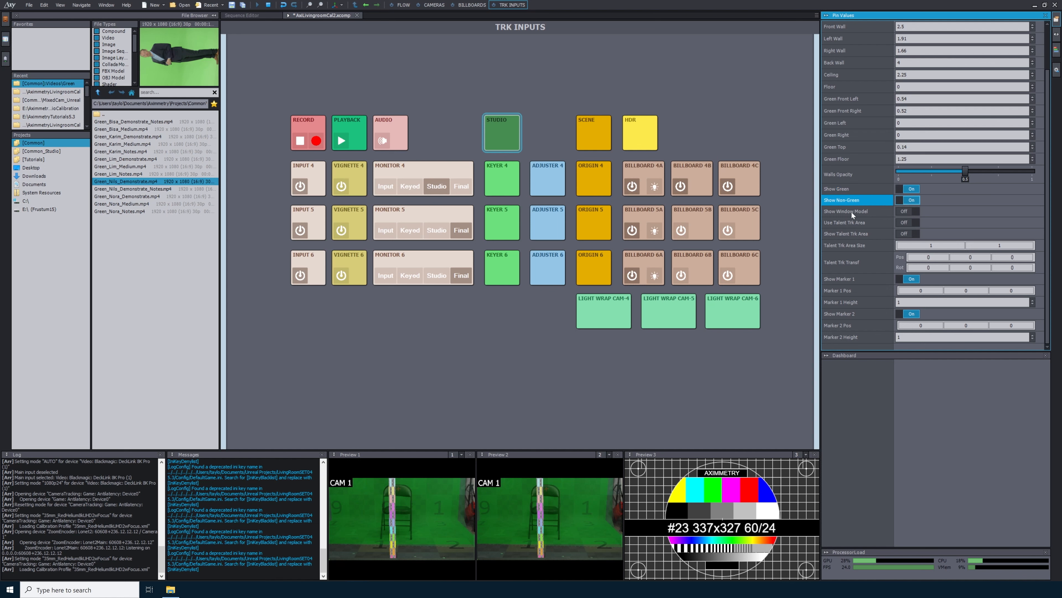
Step: Try out the STUDIO model's Show Window Model and Show Talent Trk Area options and leave both off
left_click(902, 211)
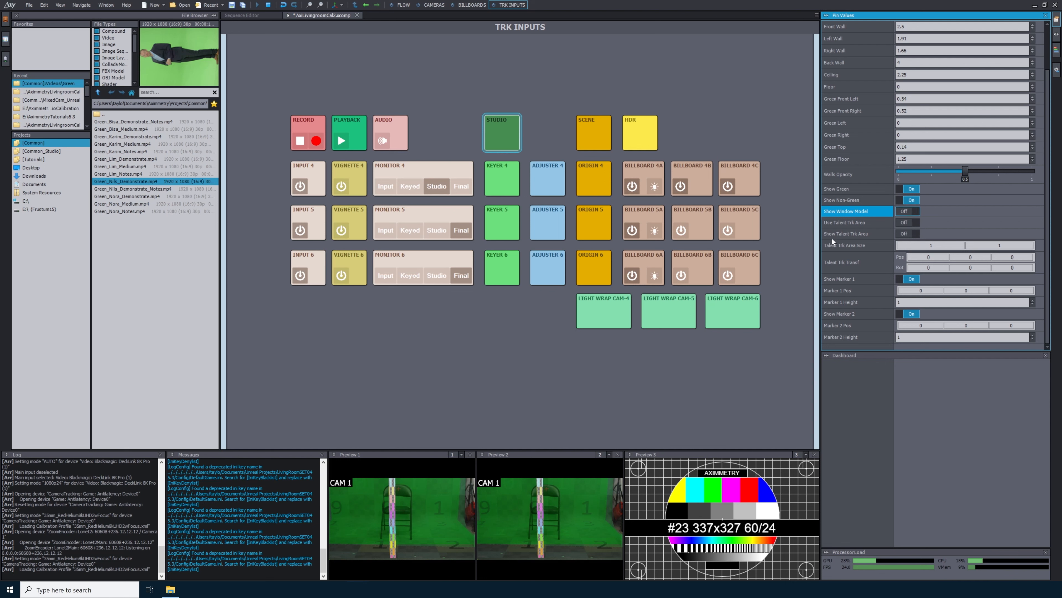
left_click(908, 234)
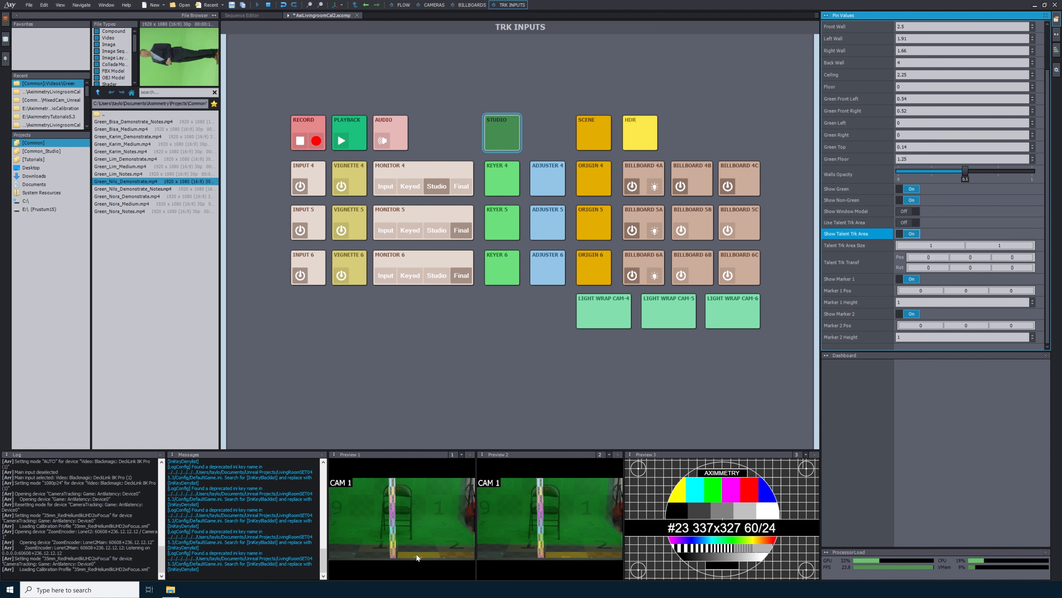
left_click(908, 233)
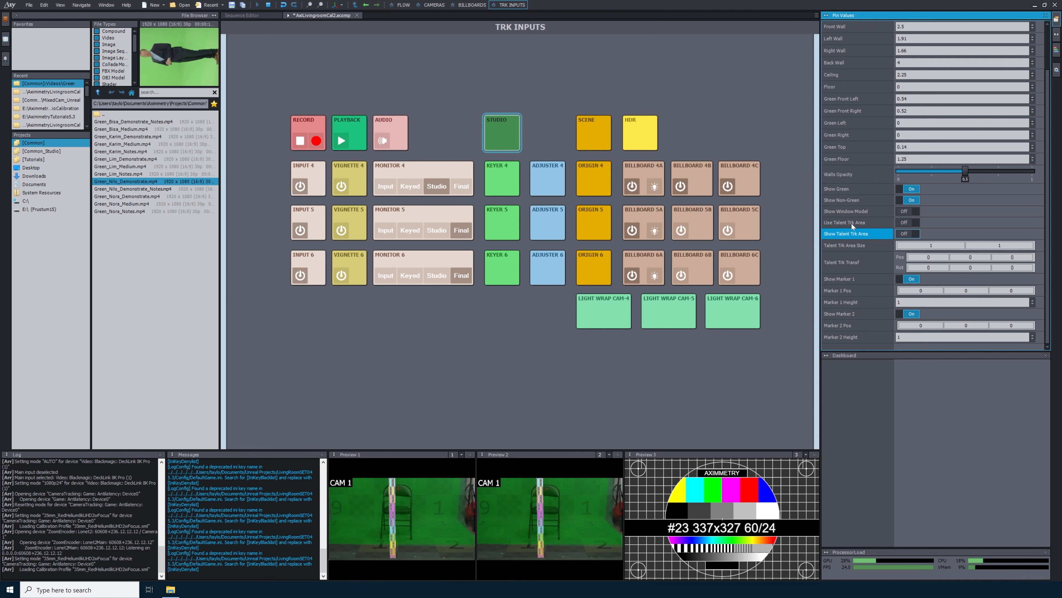
Step: Try shifting Marker 1 along its first position axis and changing its height, and undo both changes
left_click(835, 291)
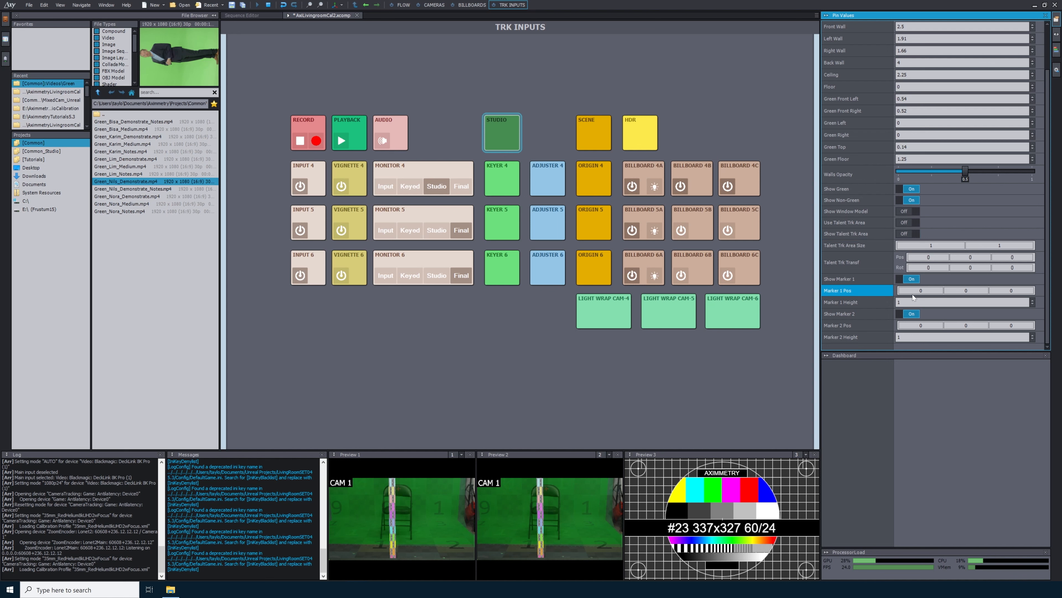
mouse_move(919, 291)
left_mouse_down()
mouse_move(931, 290)
mouse_move(918, 290)
left_mouse_up()
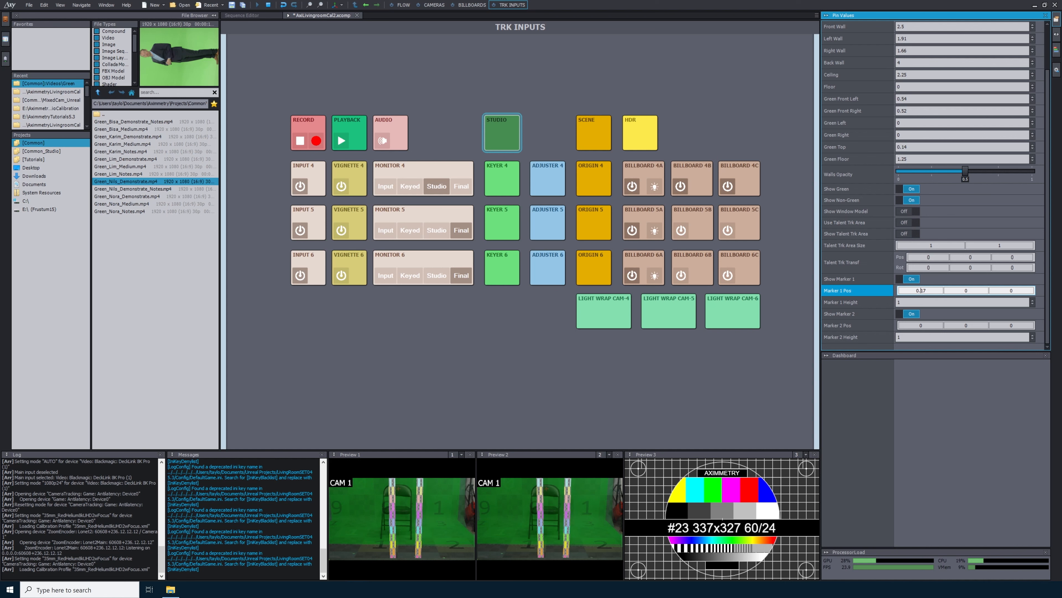
key("ctrl+z")
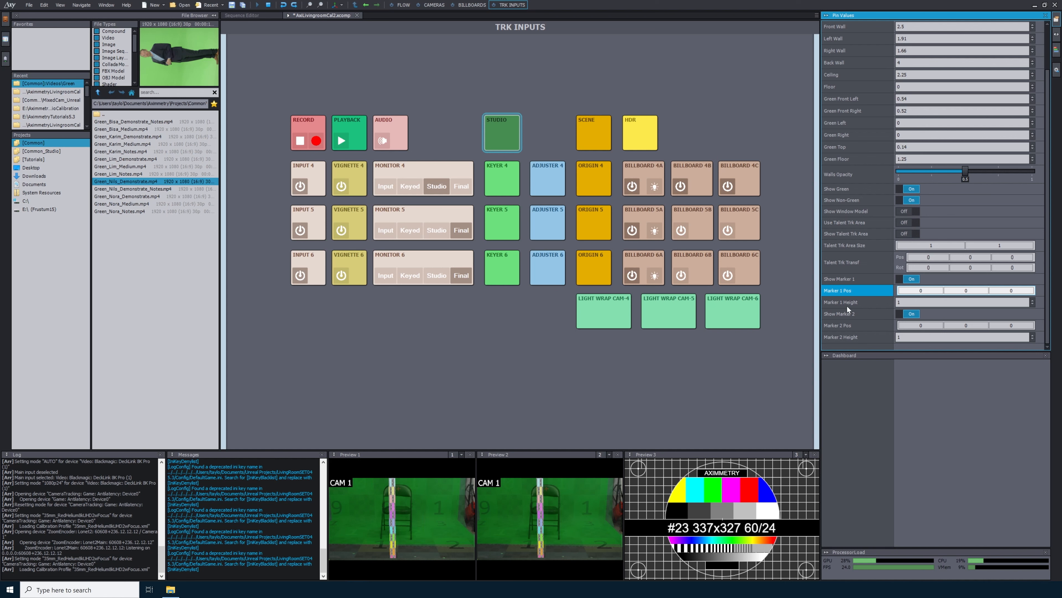
left_click(902, 301)
key("ctrl+z")
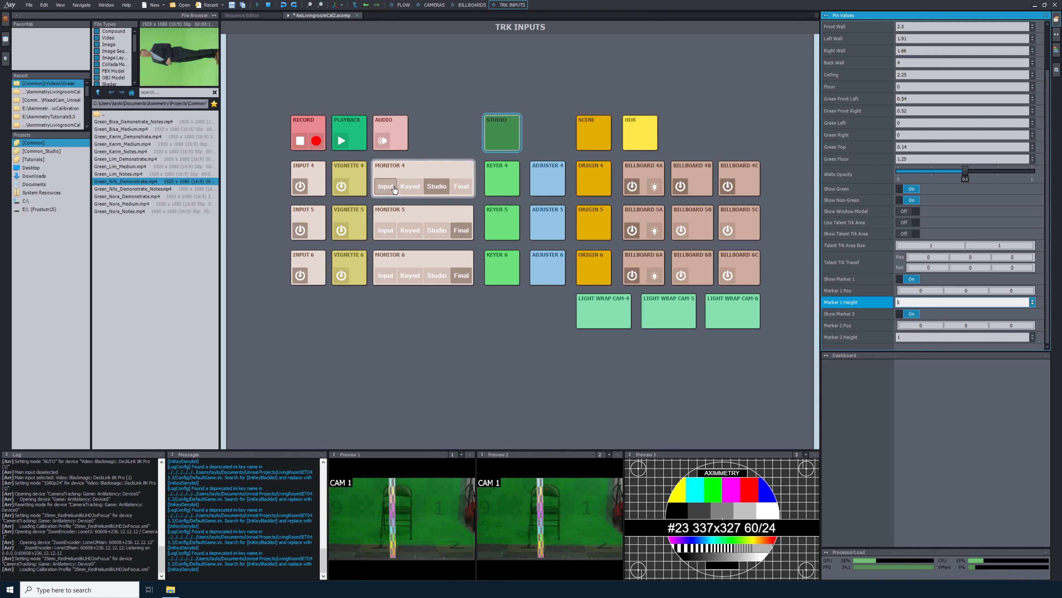
Step: Run Detect Tracking Delay on INPUT 4 and set its Tracking Delay to 2.1
left_click(305, 167)
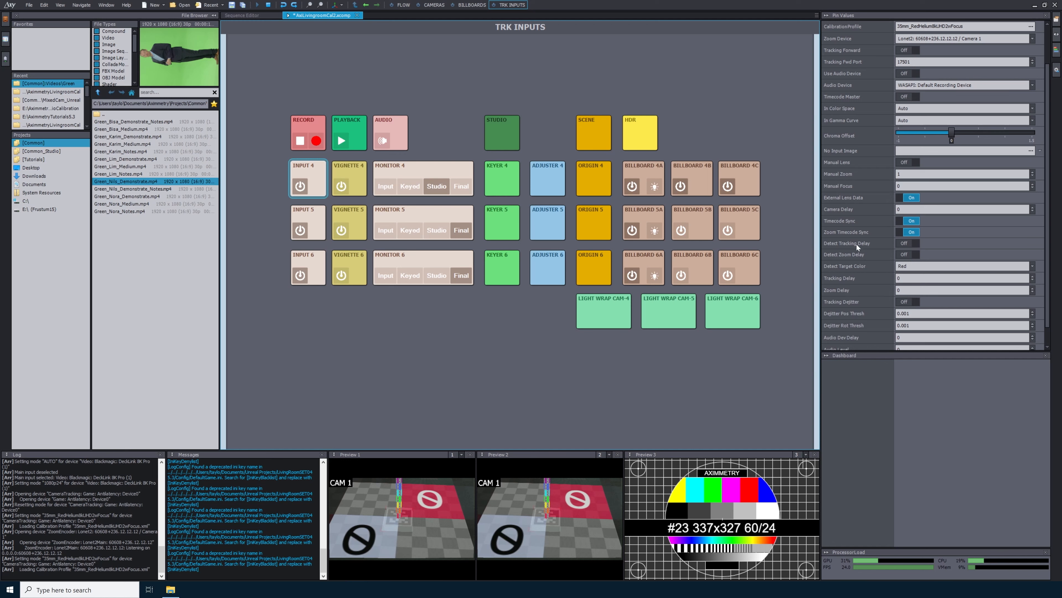
left_click(901, 244)
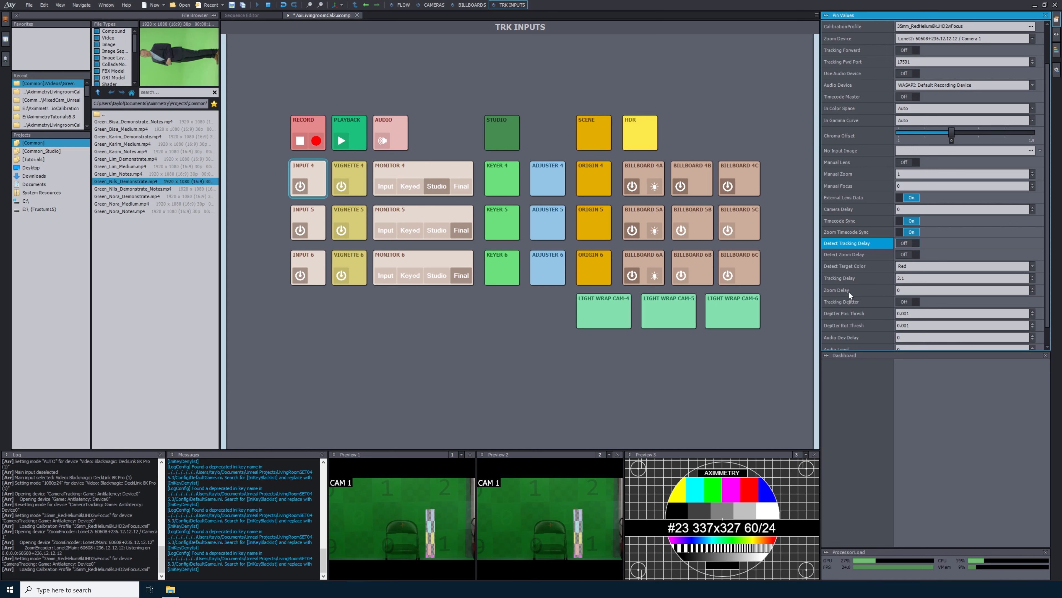
Step: Run Detect Zoom Delay on INPUT 4 and set its Zoom Delay to 2
left_click(857, 291)
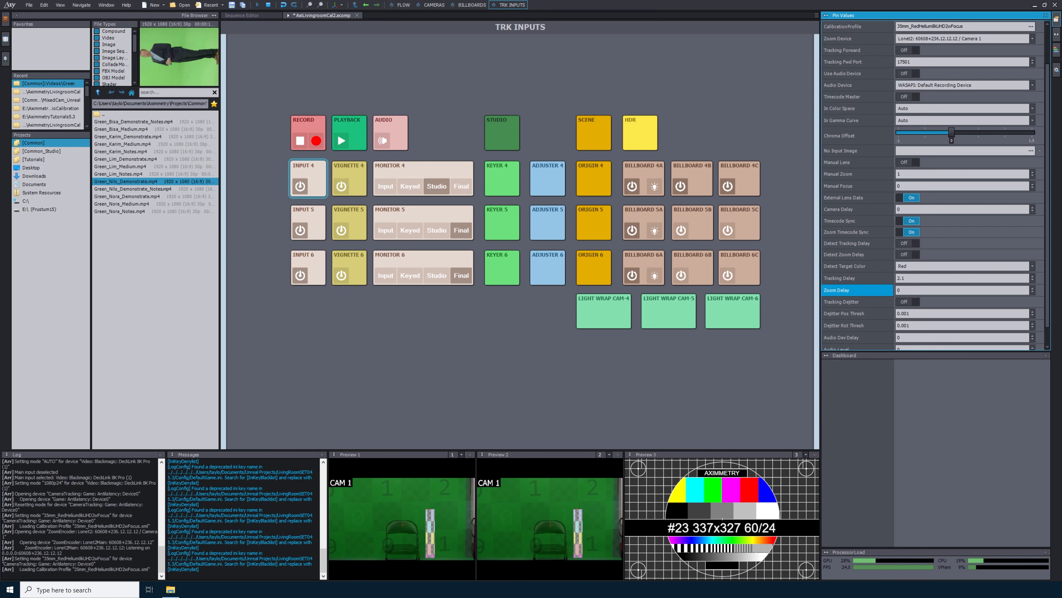
left_click(906, 255)
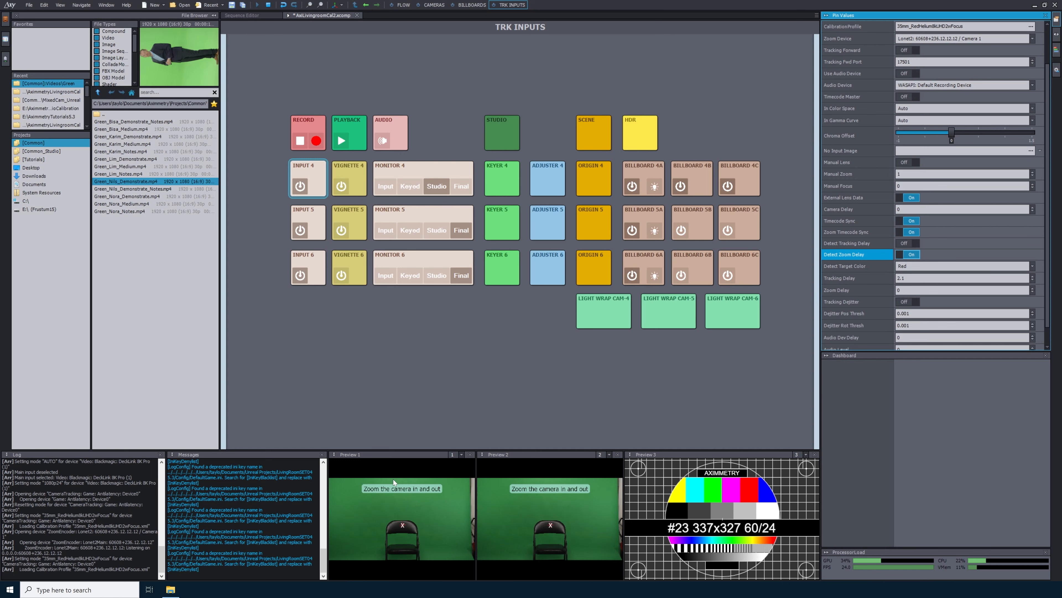
left_click(898, 290)
key("Return")
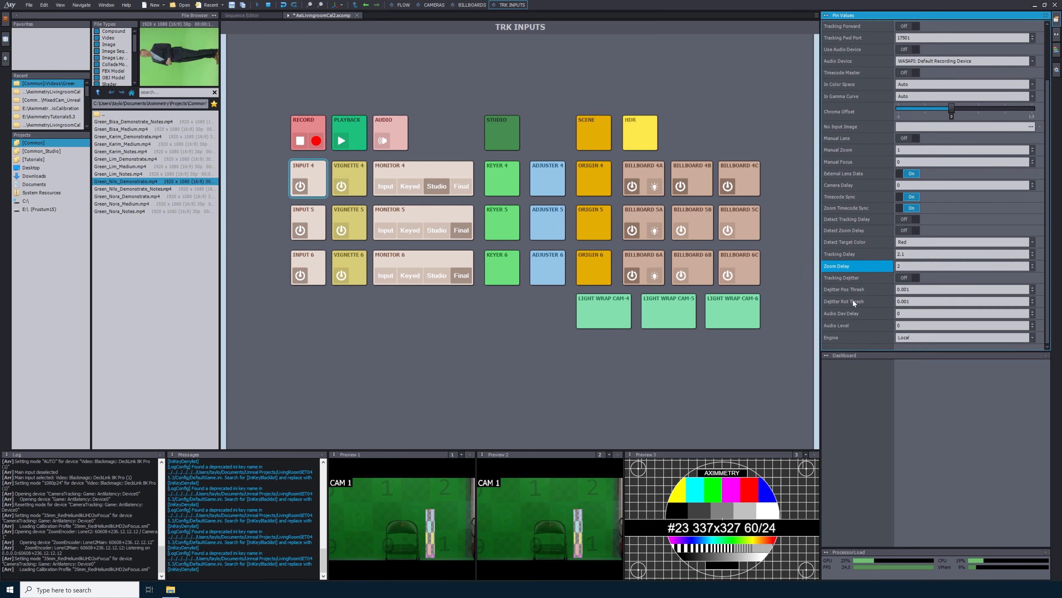
Step: Switch MONITOR 4 to the Keyed view and set KEYER 4's MonitorMode to Input
left_click(435, 170)
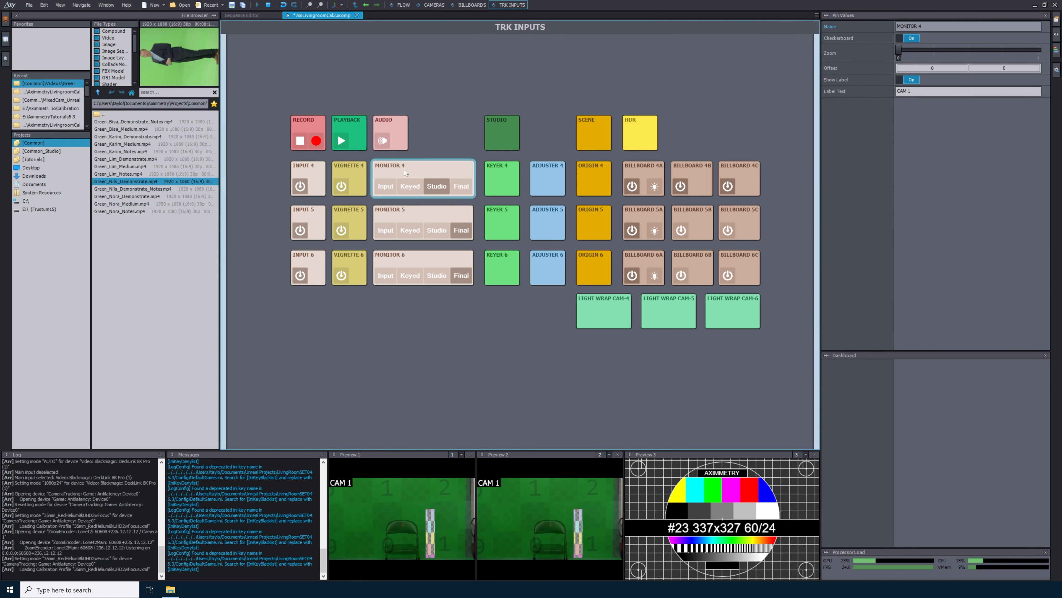
left_click(407, 187)
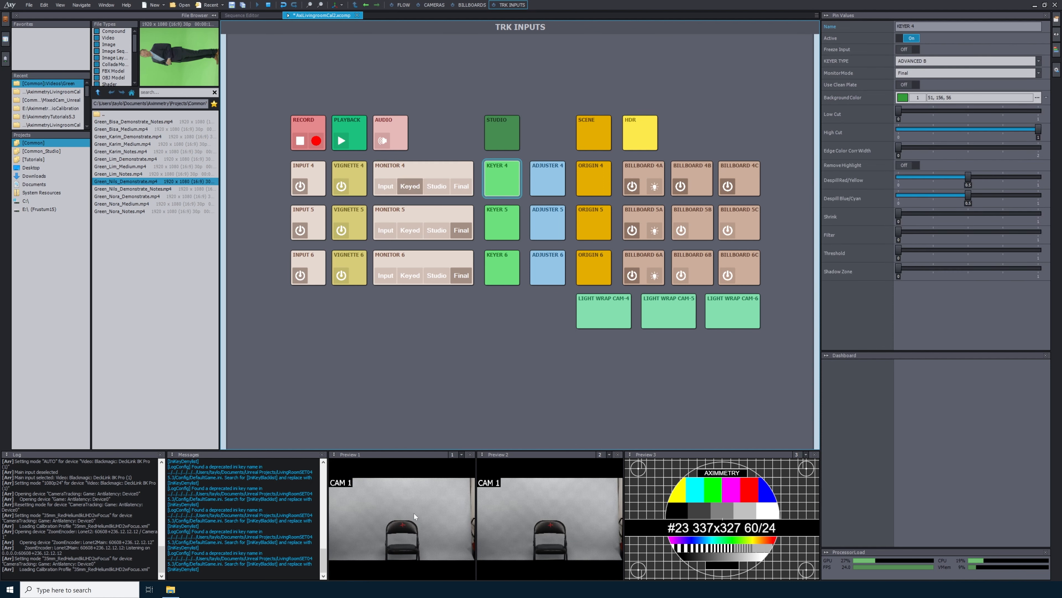
left_click(925, 73)
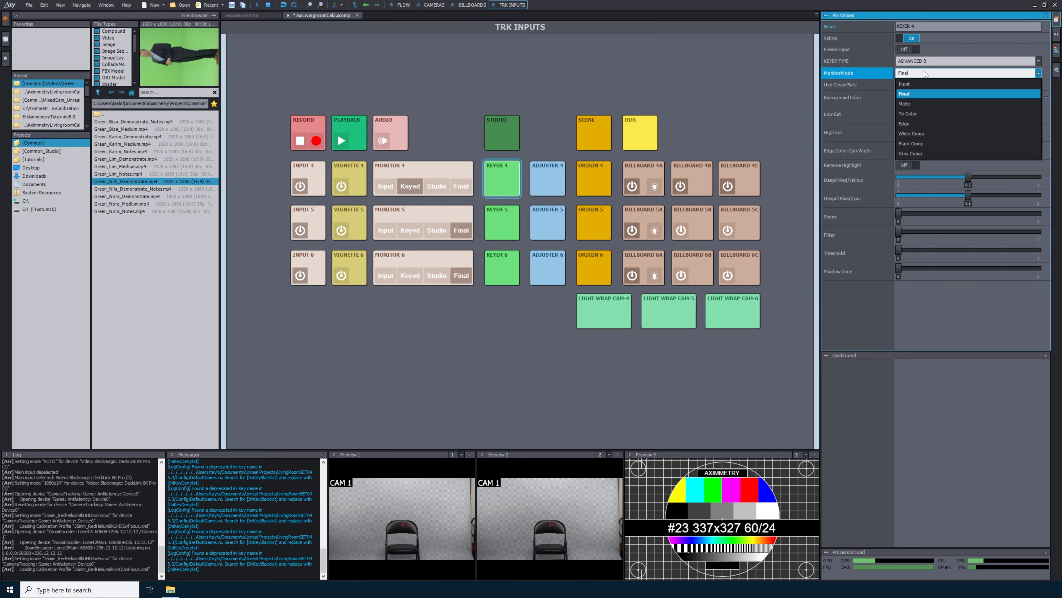
left_click(907, 84)
Step: Sample the green screen in the camera preview as KEYER 4's Background Color, giving 58, 133, 69
left_click(903, 98)
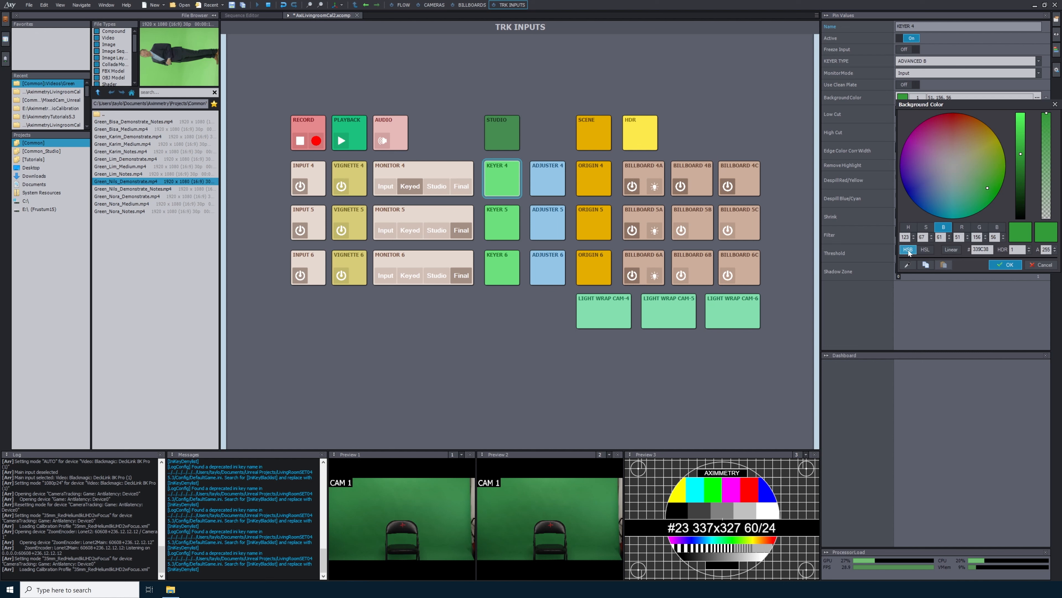
left_click(908, 265)
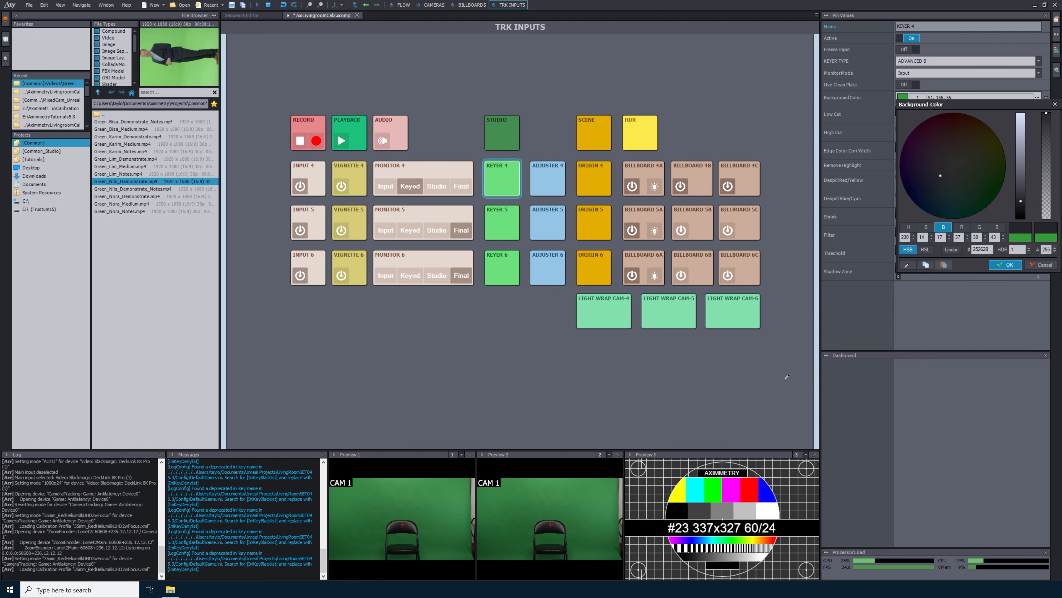
left_click(550, 496)
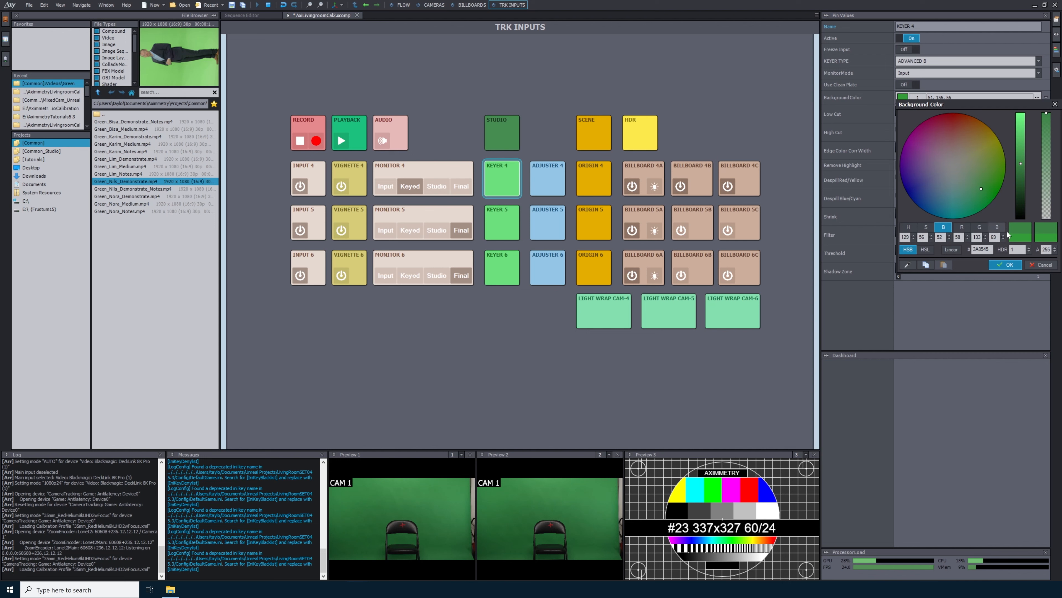
left_click(1006, 265)
Step: View KEYER 4's matte and set its Low Cut to 0.5 and High Cut to 0.83
left_click(914, 74)
left_click(907, 103)
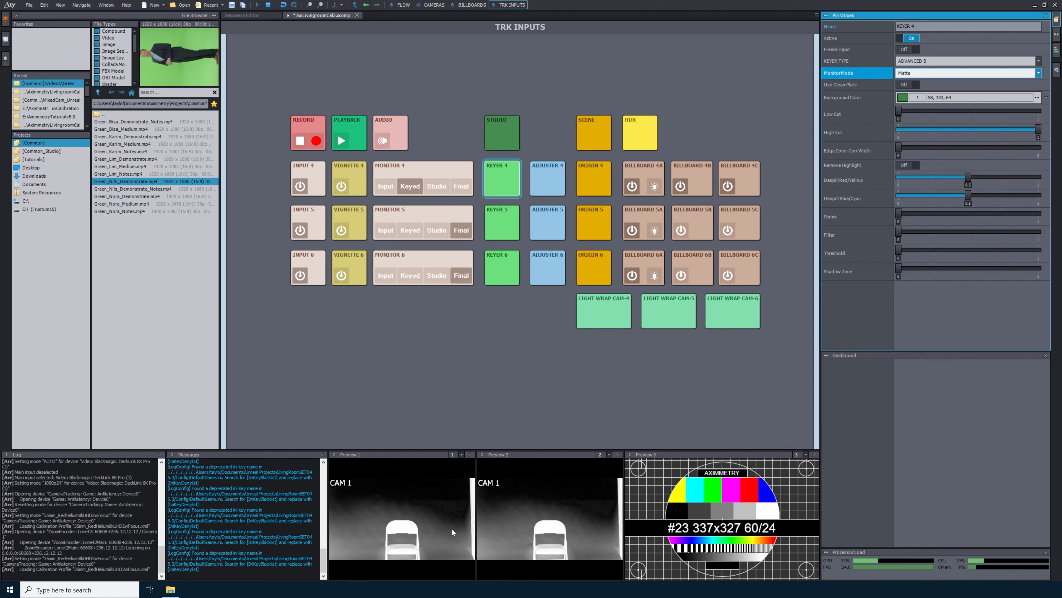
left_click(844, 114)
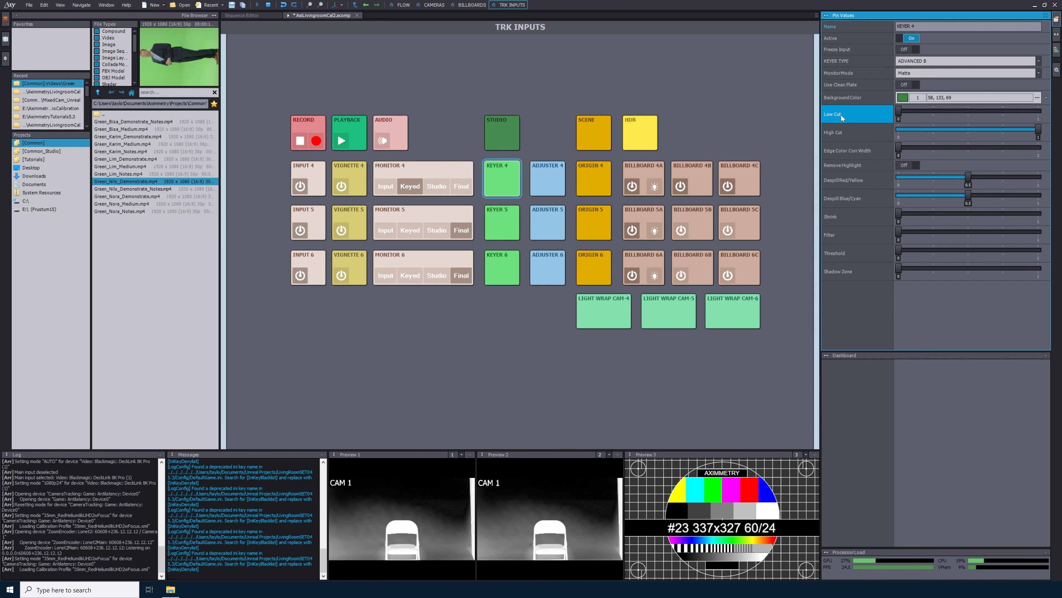
left_click_drag(901, 111, 957, 111)
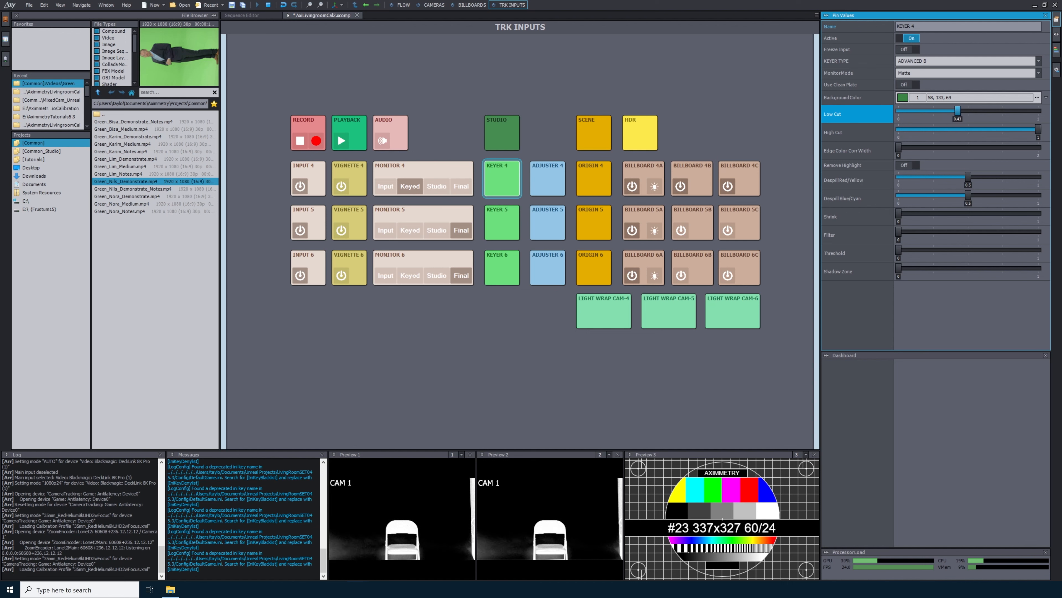
left_click_drag(1039, 129, 1020, 129)
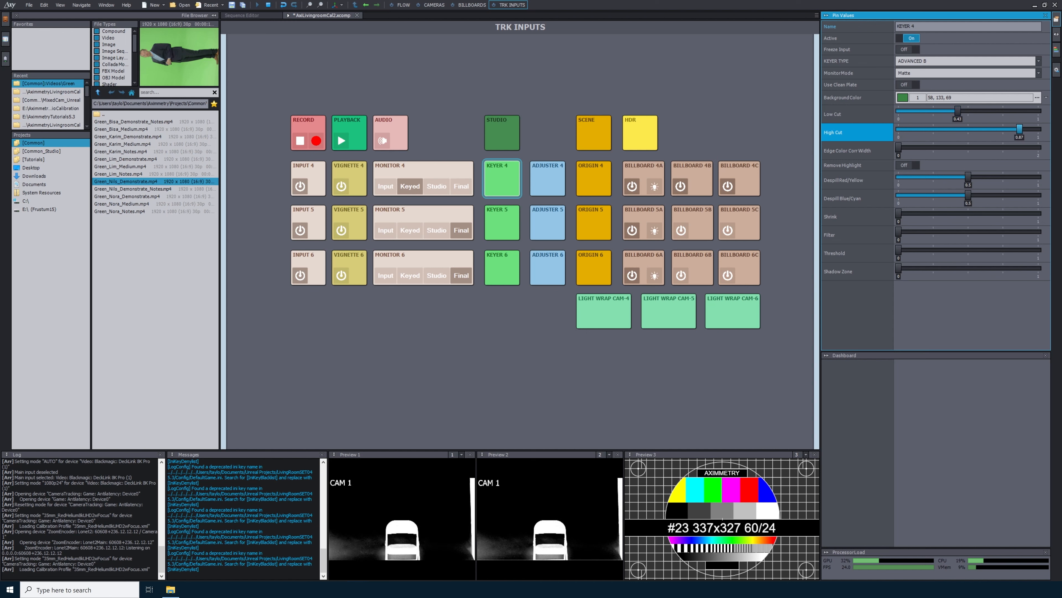
left_click_drag(959, 111, 1014, 129)
left_click(1019, 129)
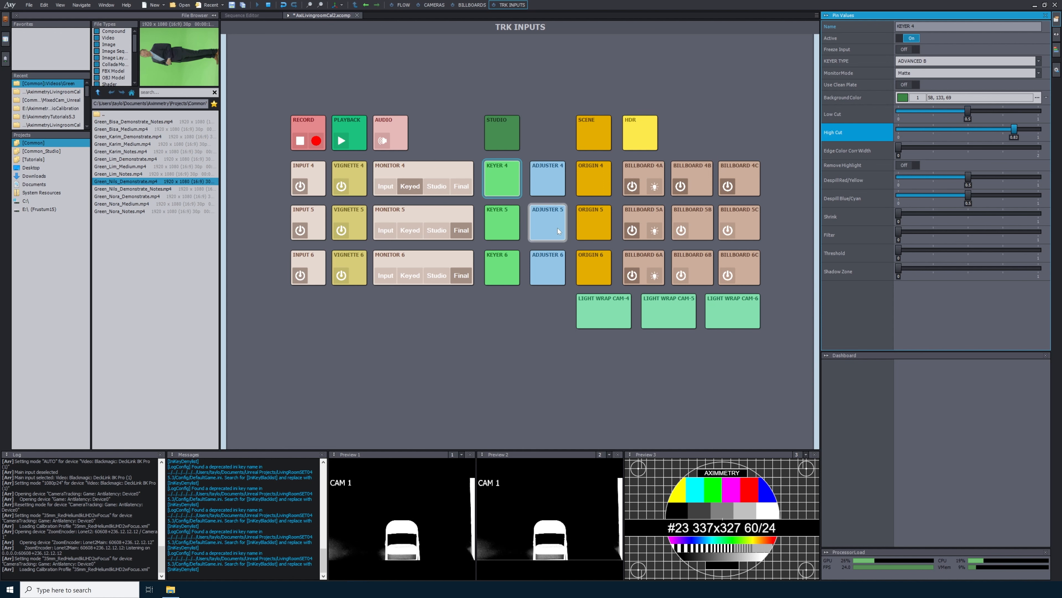
Step: Check the composite in MONITOR 4's Final view and return the monitor to Keyed
left_click(461, 187)
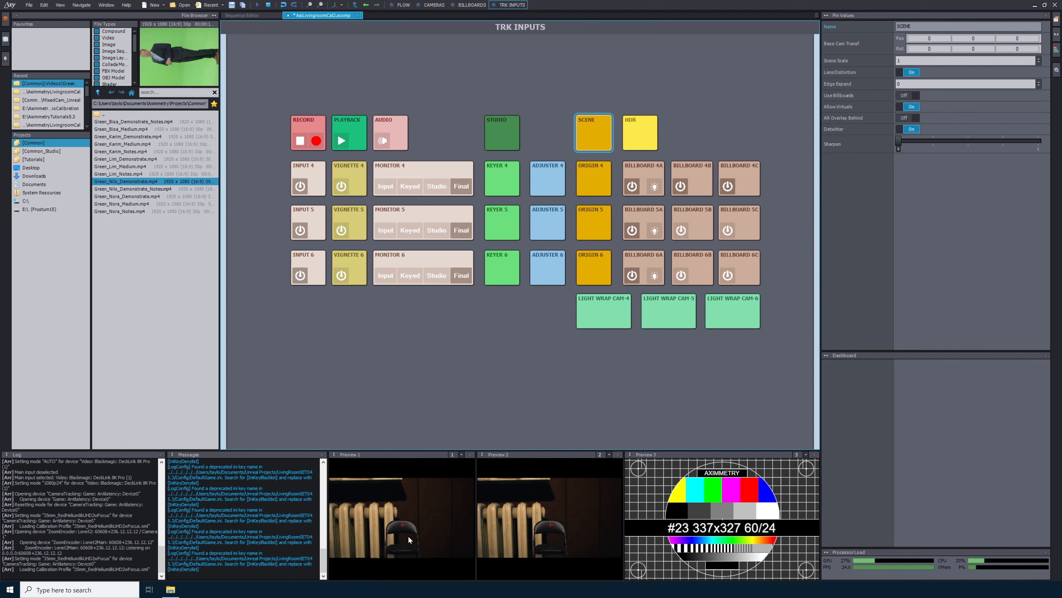
left_click(410, 186)
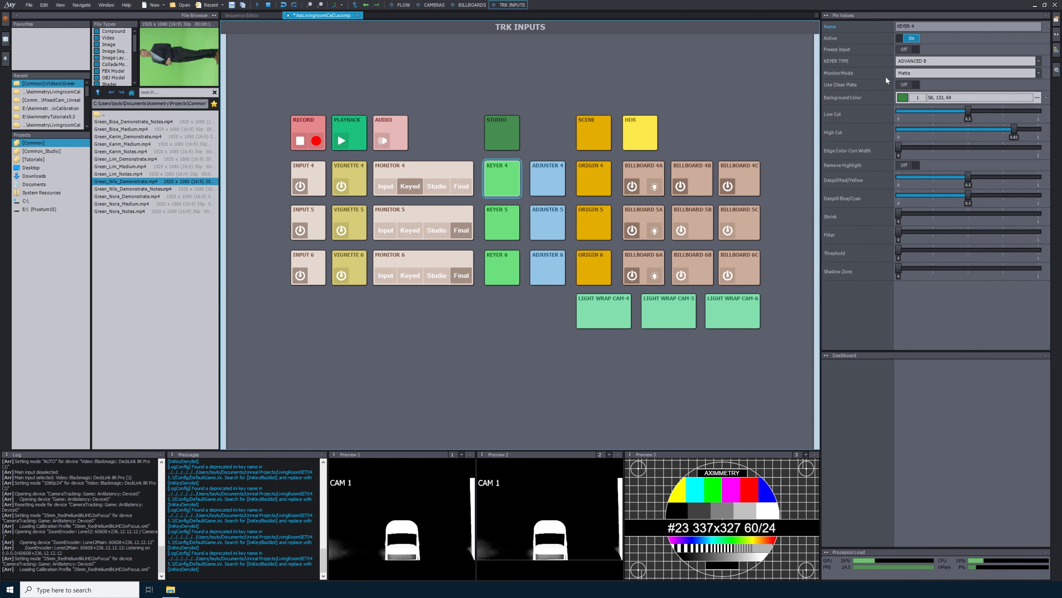
Step: Set KEYER 4's MonitorMode to Final and its Low Cut to 0.6
left_click(914, 64)
left_click(873, 62)
left_click(909, 73)
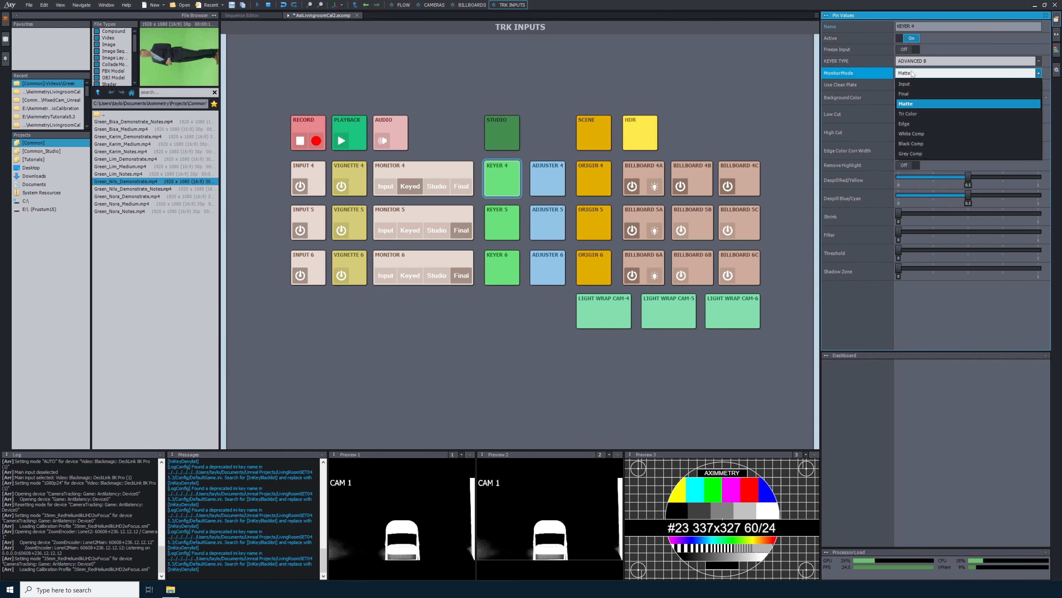
left_click(908, 86)
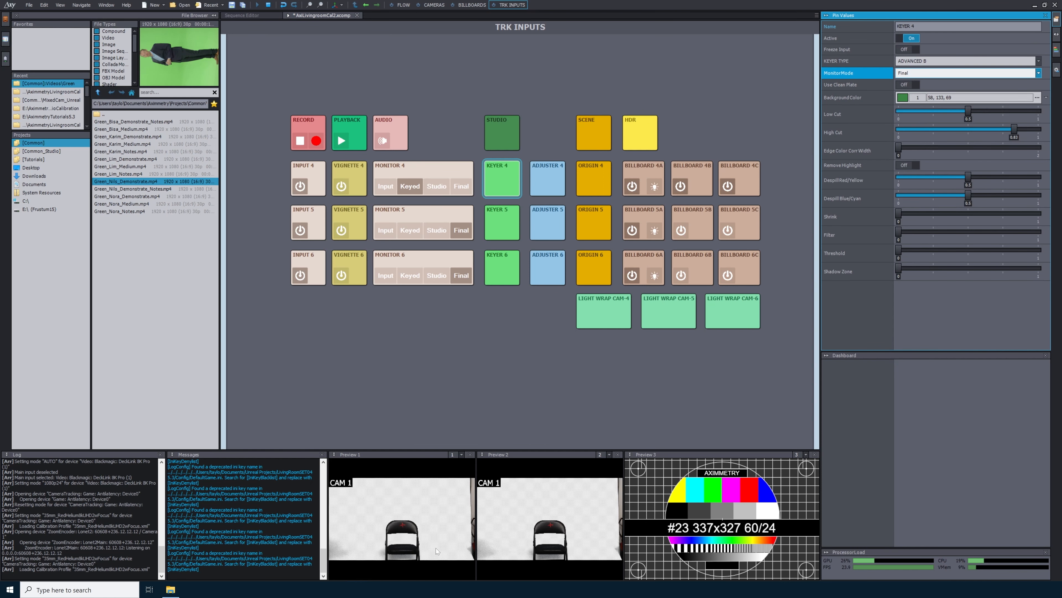
left_click_drag(968, 110, 981, 111)
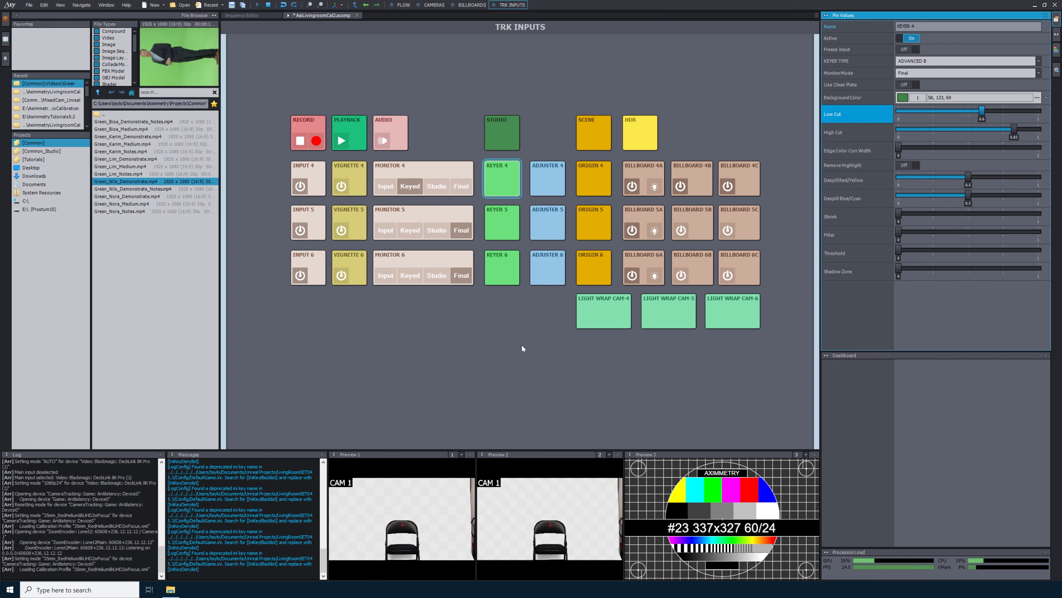
Step: Compare MONITOR 4's Input, Keyed and Studio views and leave the monitor on Final
left_click(385, 187)
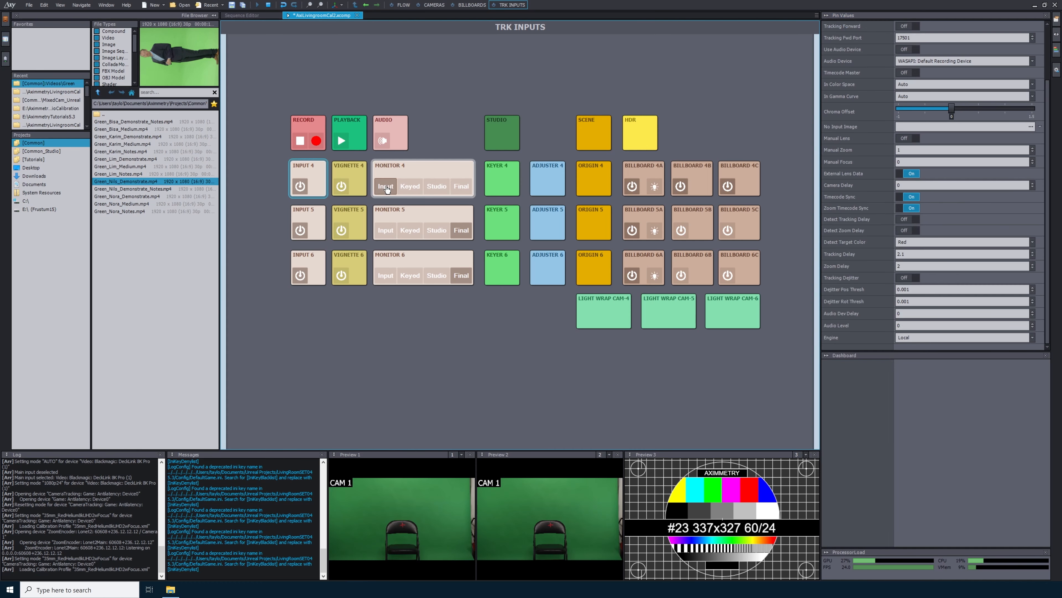
left_click(410, 187)
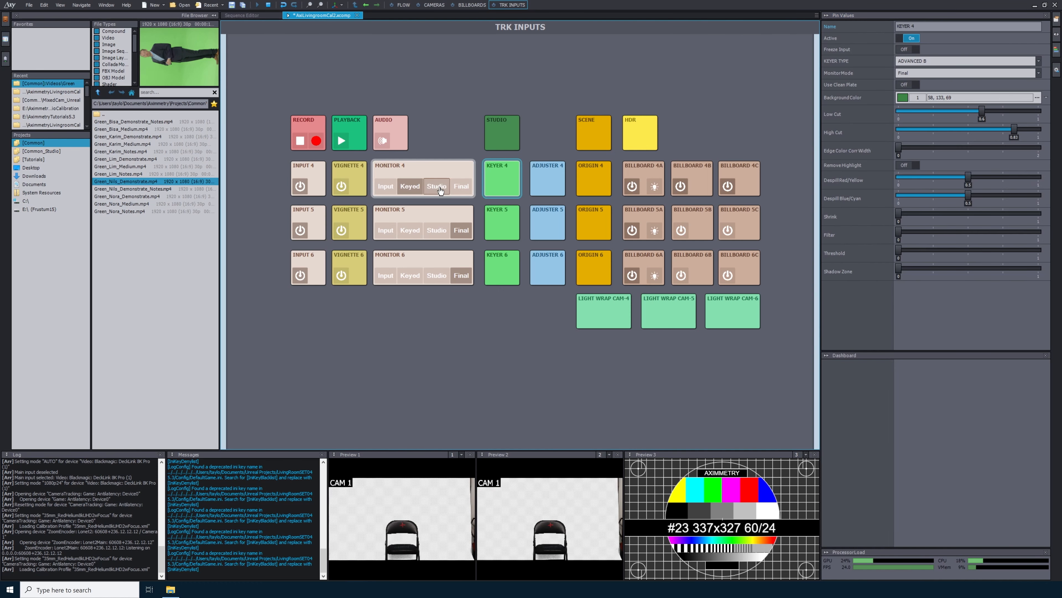
left_click(947, 71)
left_click(915, 86)
left_click(437, 186)
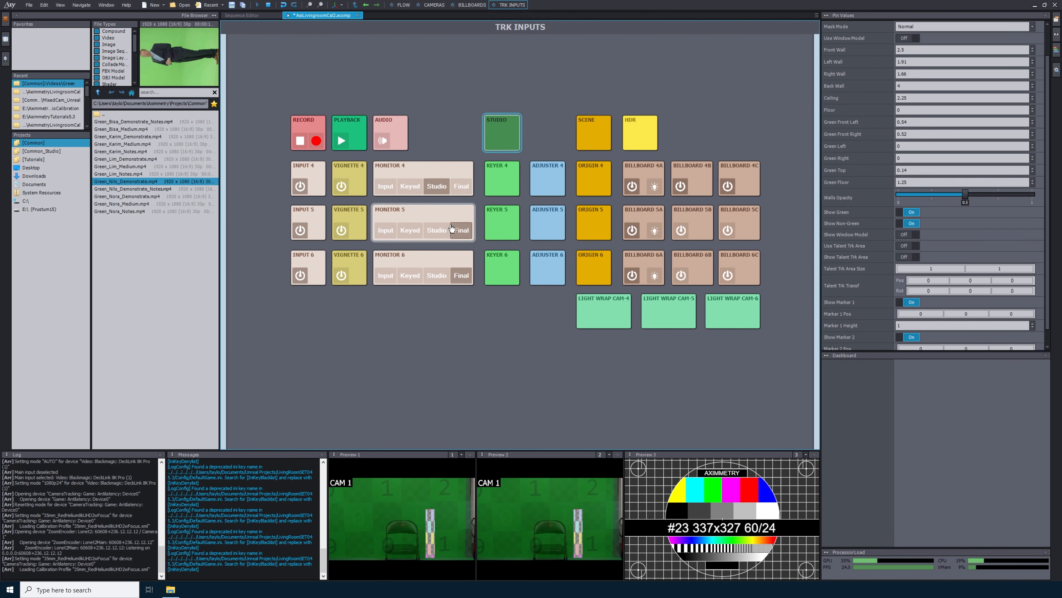
left_click(463, 186)
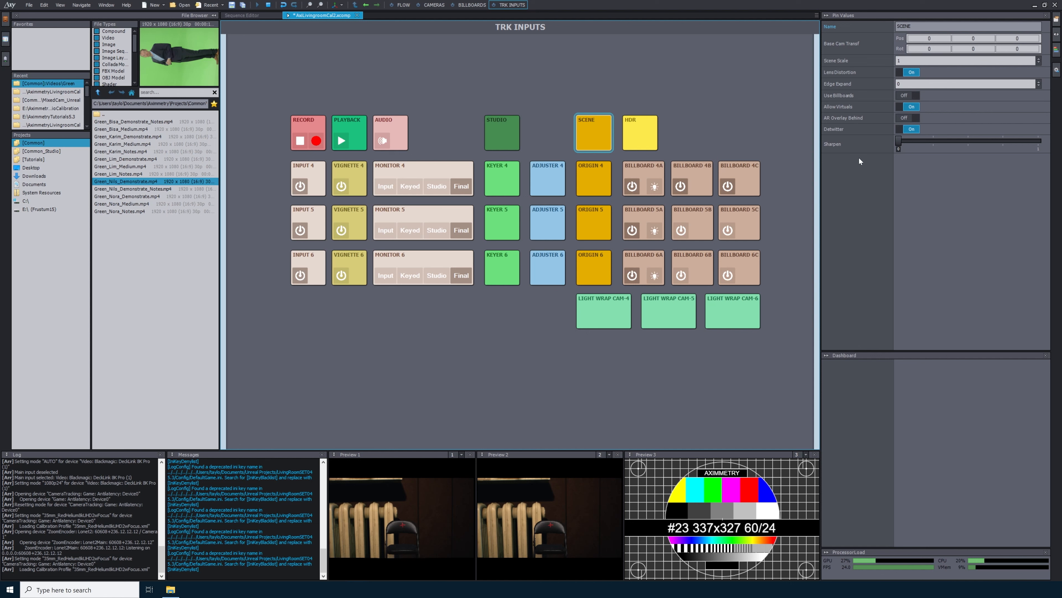
Step: Set SCENE's Edge Expand to 0.03
left_click(835, 84)
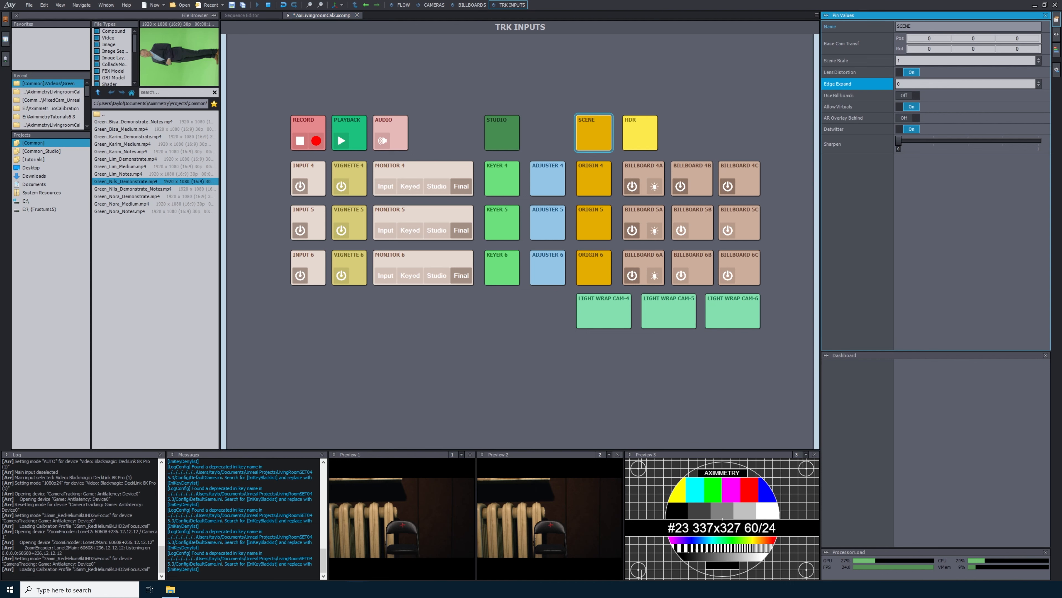
left_click(904, 84)
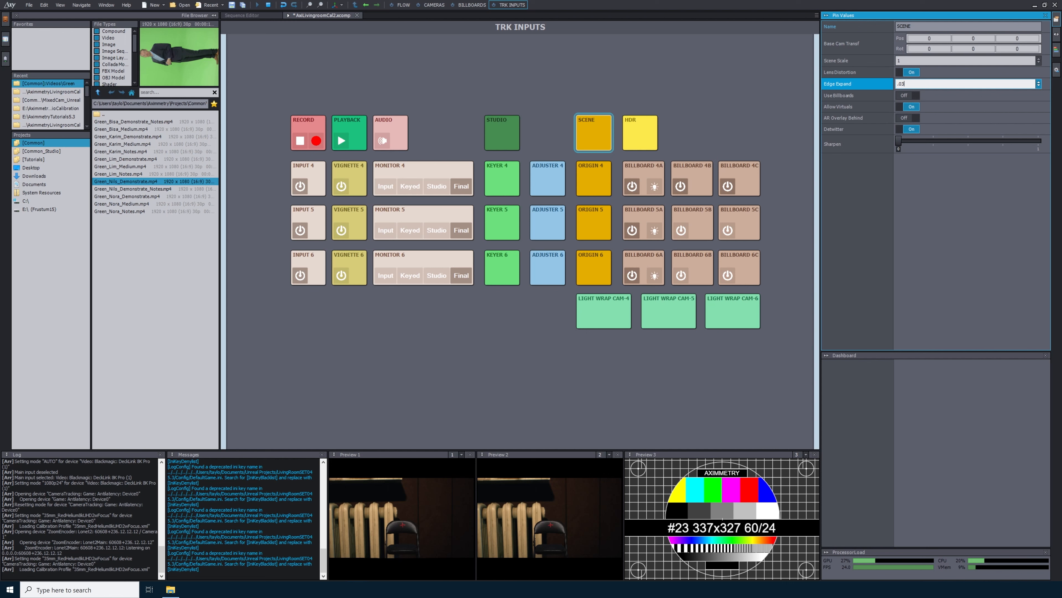
key("Return")
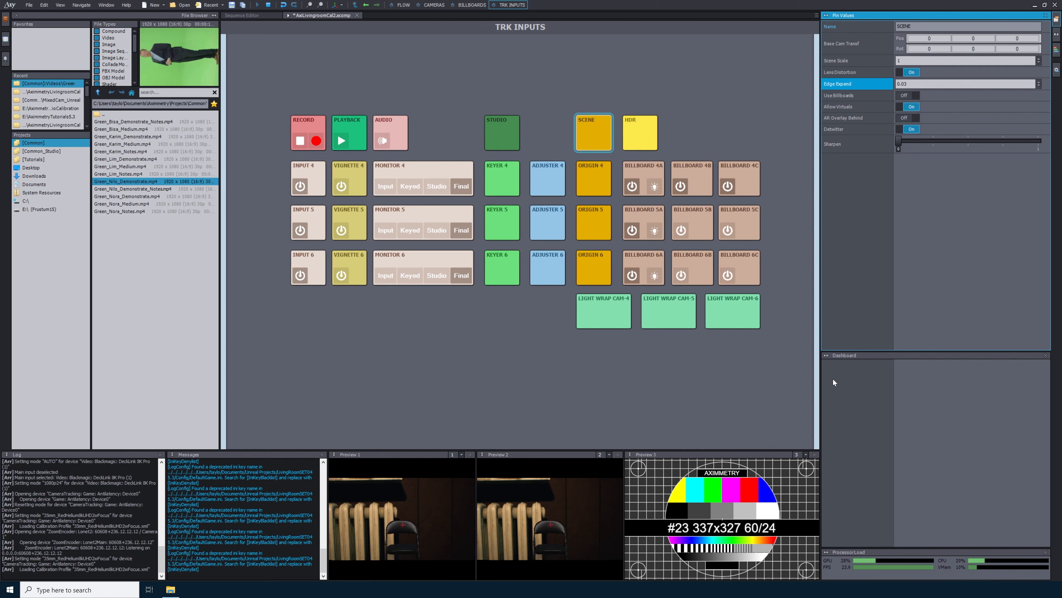
left_click(828, 98)
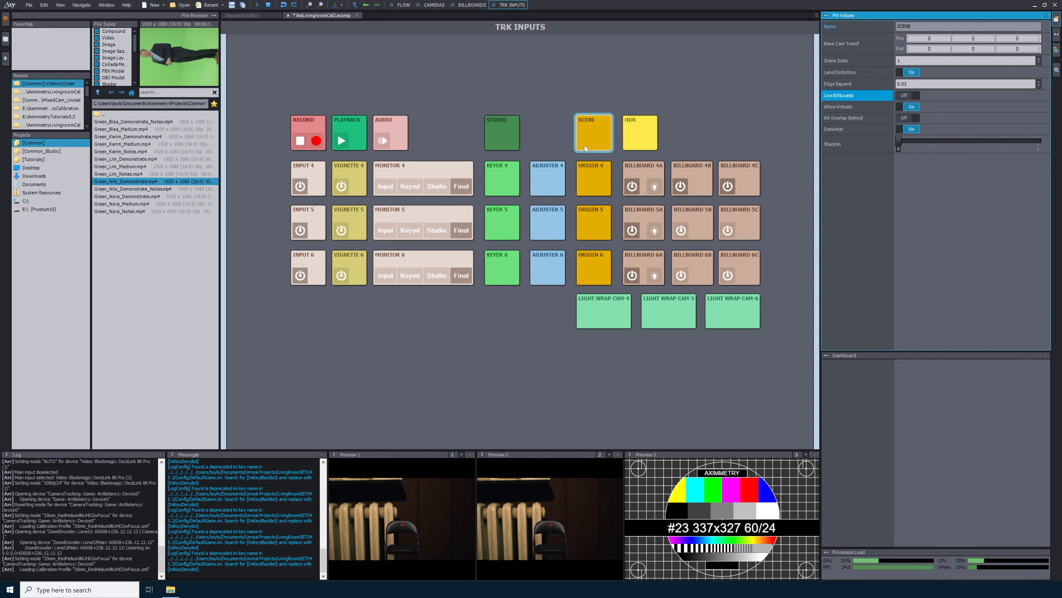
Step: Set SCENE's Base Cam Transf position to about X -0.36 and Z -3.28, and its Y rotation to 90
left_click(589, 133)
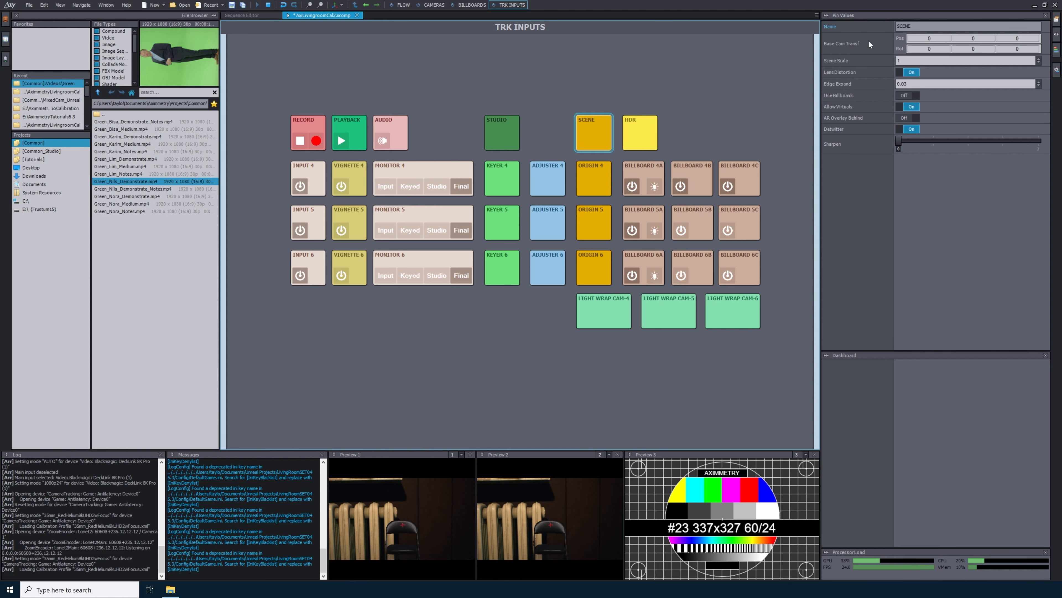
left_click(849, 43)
left_click_drag(929, 39, 929, 54)
left_click_drag(1017, 38, 1018, 176)
left_click(974, 49)
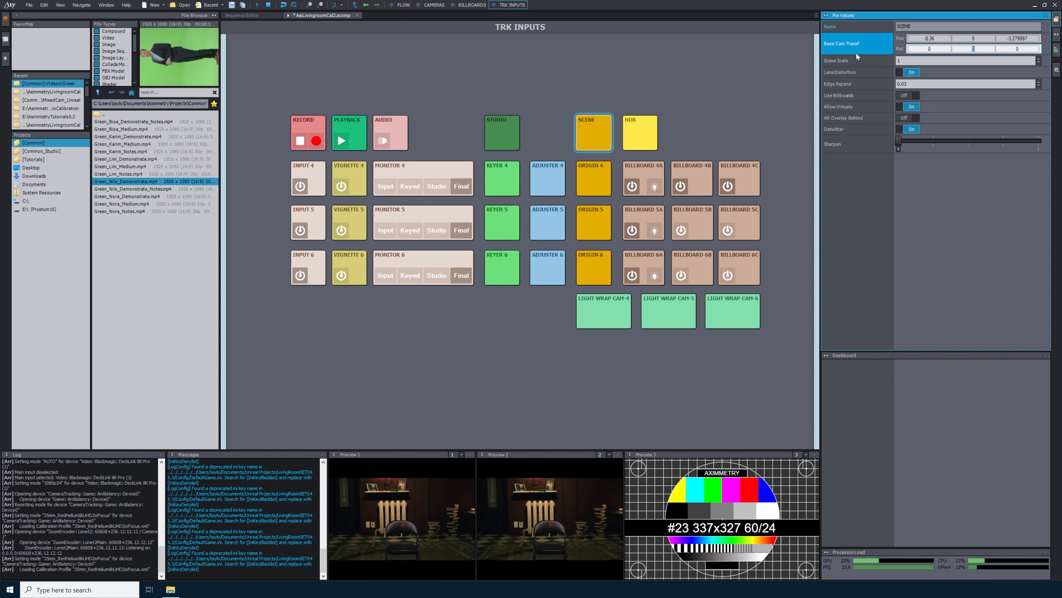
type("90")
key("Return")
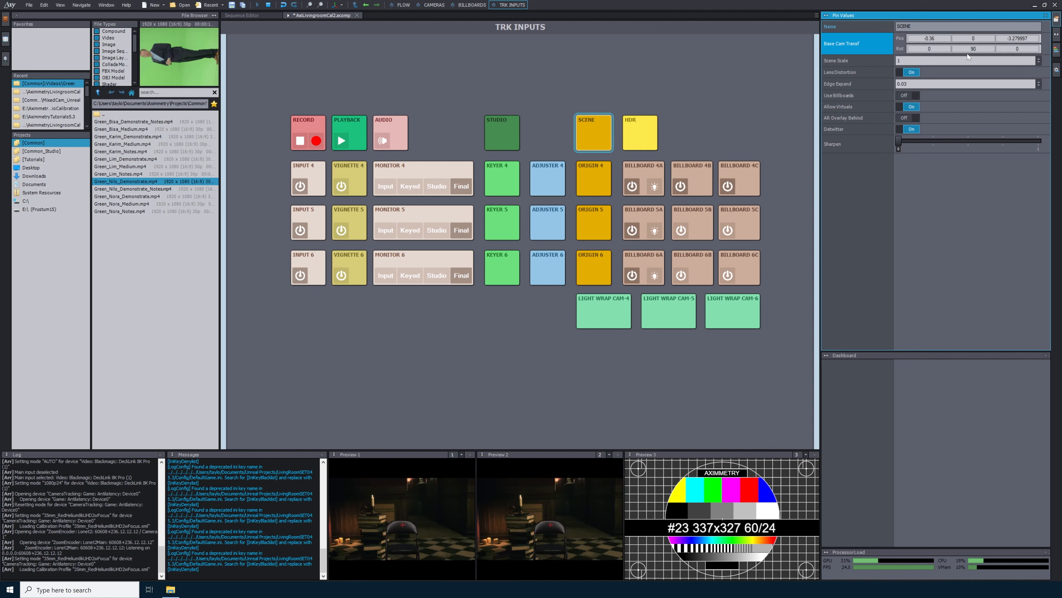
Step: Shift SCENE's base camera position to about X 0.44 and Z -2.27
left_click_drag(926, 39, 926, 45)
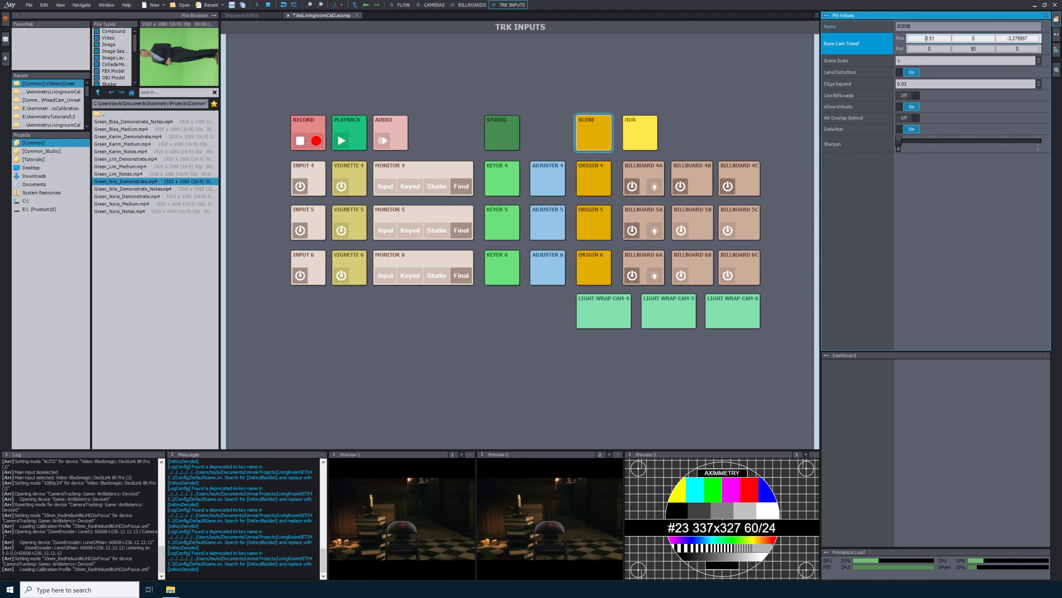
left_click_drag(1012, 38, 1012, 0)
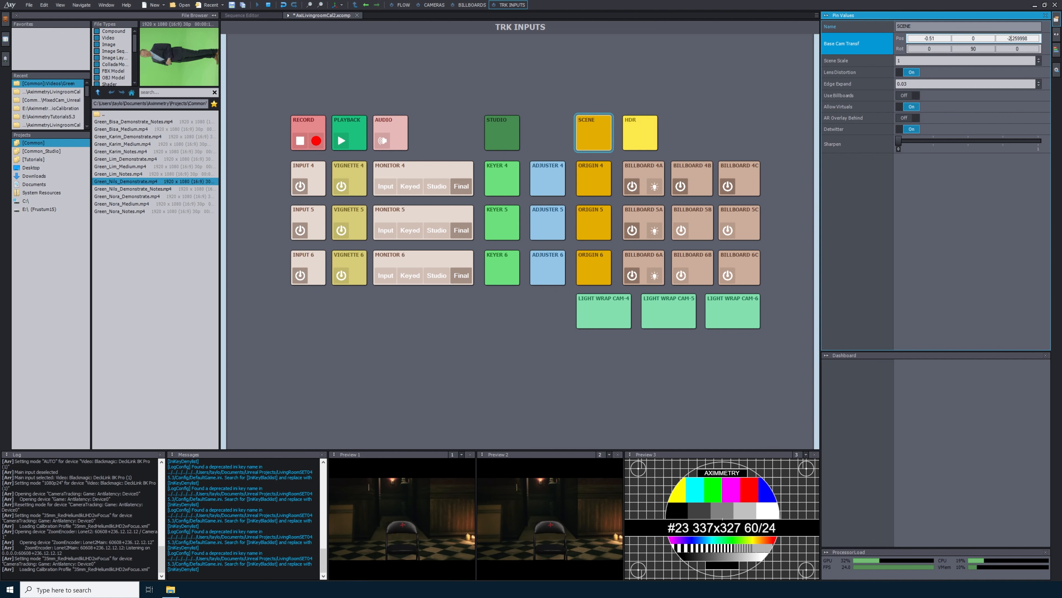
left_click_drag(927, 39, 927, 0)
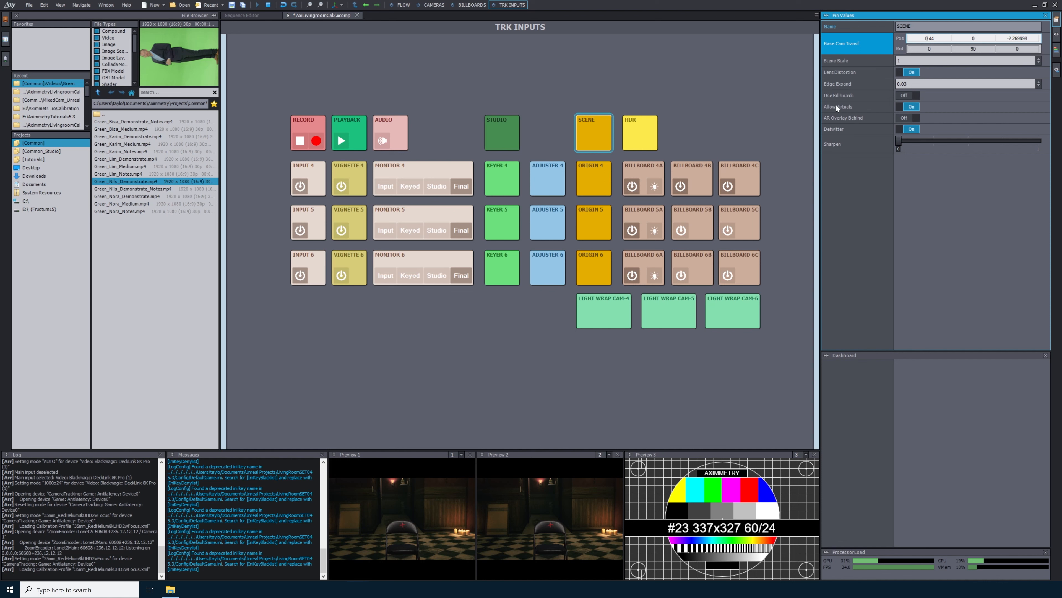
Step: Turn on Use Billboards for SCENE and switch on BILLBOARD 4A's highlight
left_click(906, 96)
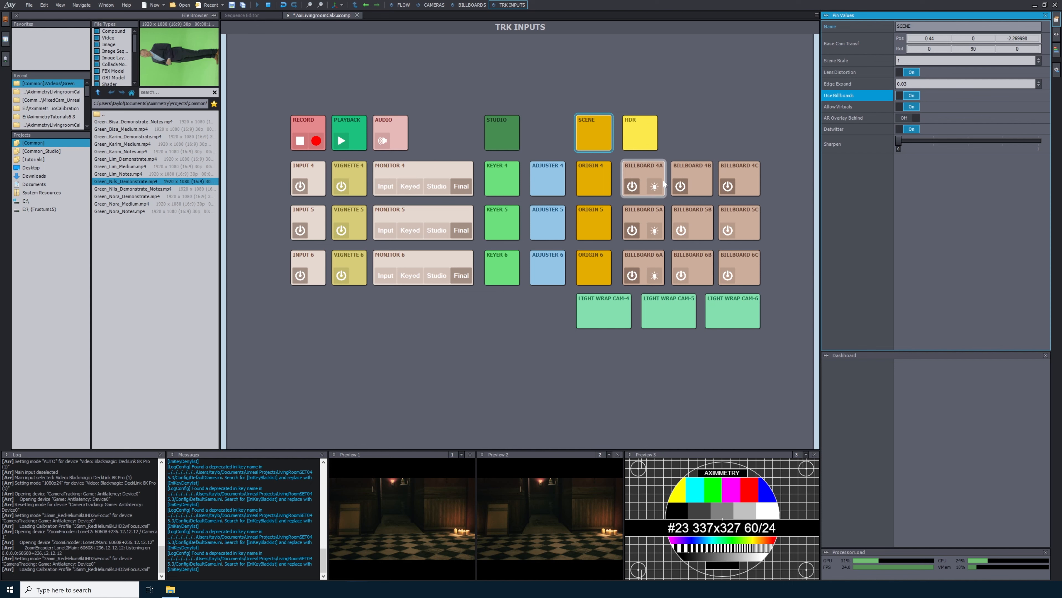
left_click(655, 187)
left_click(643, 173)
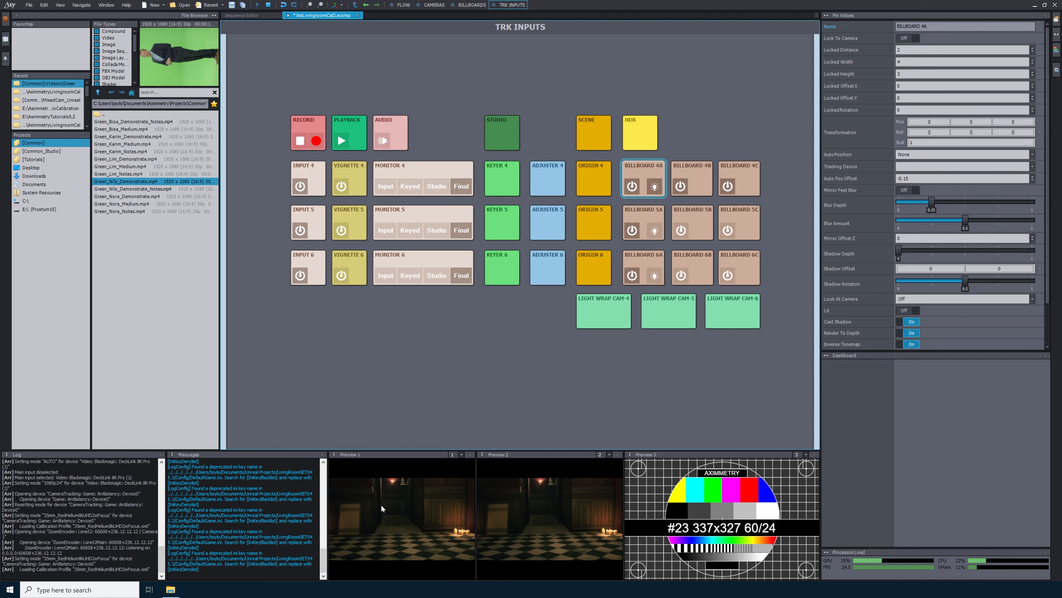
Step: Lock BILLBOARD 4A to the camera and compare the preview with its highlight off and on
left_click(903, 38)
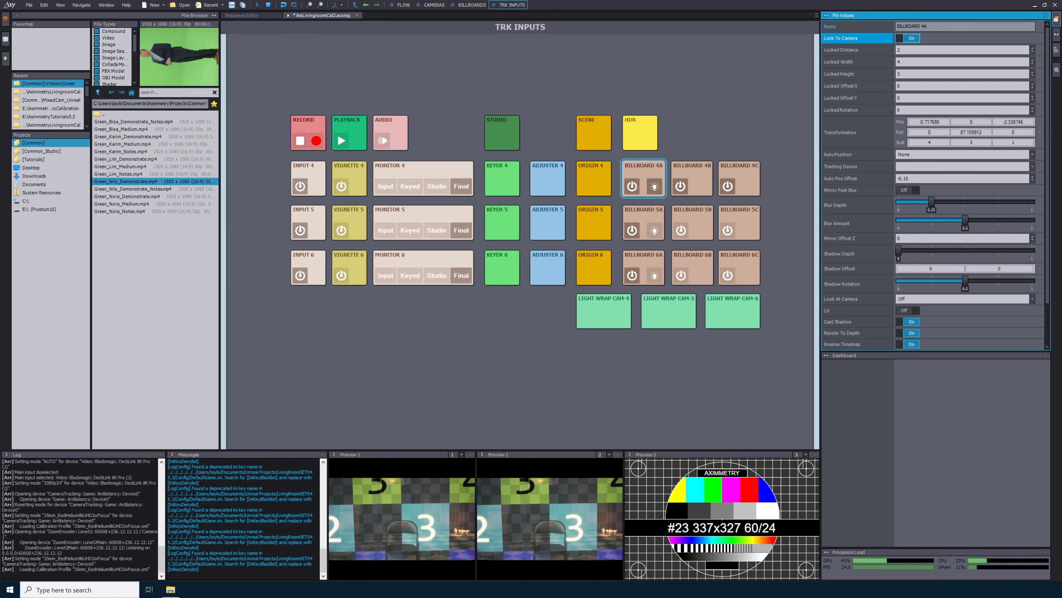
left_click(655, 187)
left_click(656, 188)
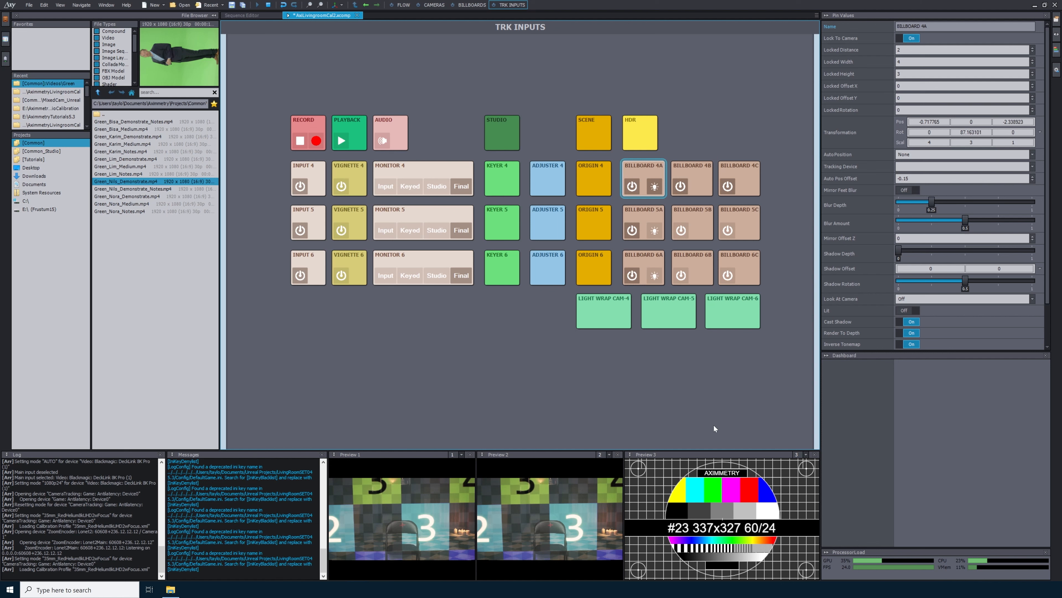
Step: Turn off Lock To Camera for BILLBOARD 4A and set its X position to about -0.91
left_click(908, 38)
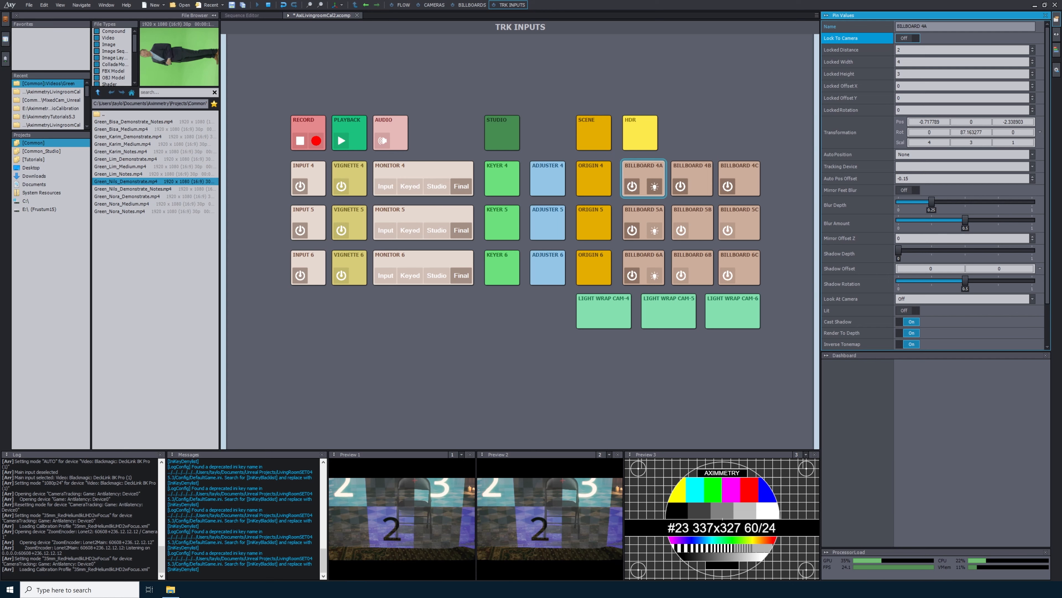
left_click(927, 122)
scroll(927, 121, "down", 12)
scroll(928, 122, "up", 10)
scroll(927, 122, "down", 2)
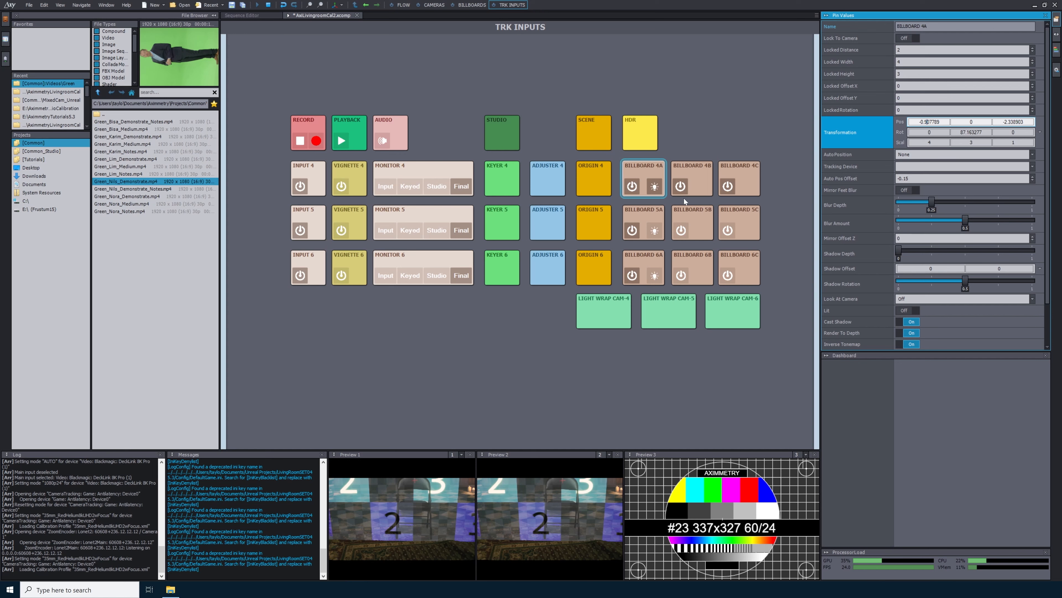
Step: Switch off BILLBOARD 4A's highlight and set SCENE's base camera position to about X 0.82 and Z -2.32
left_click(655, 188)
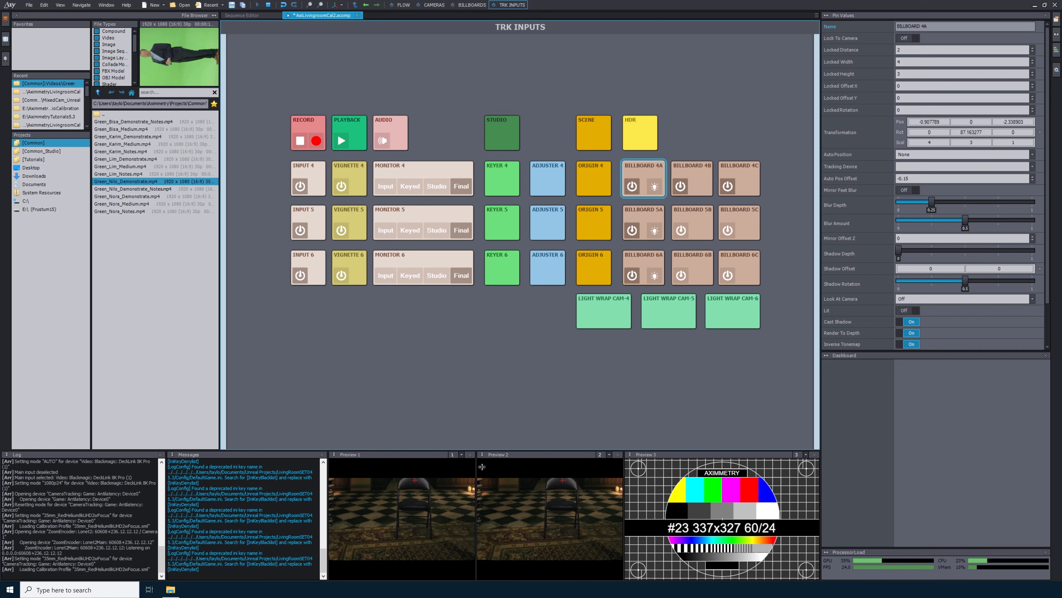
left_click(590, 138)
mouse_move(1019, 38)
left_mouse_down()
mouse_move(1020, 49)
mouse_move(1020, 38)
left_mouse_up()
left_click_drag(932, 38, 932, 15)
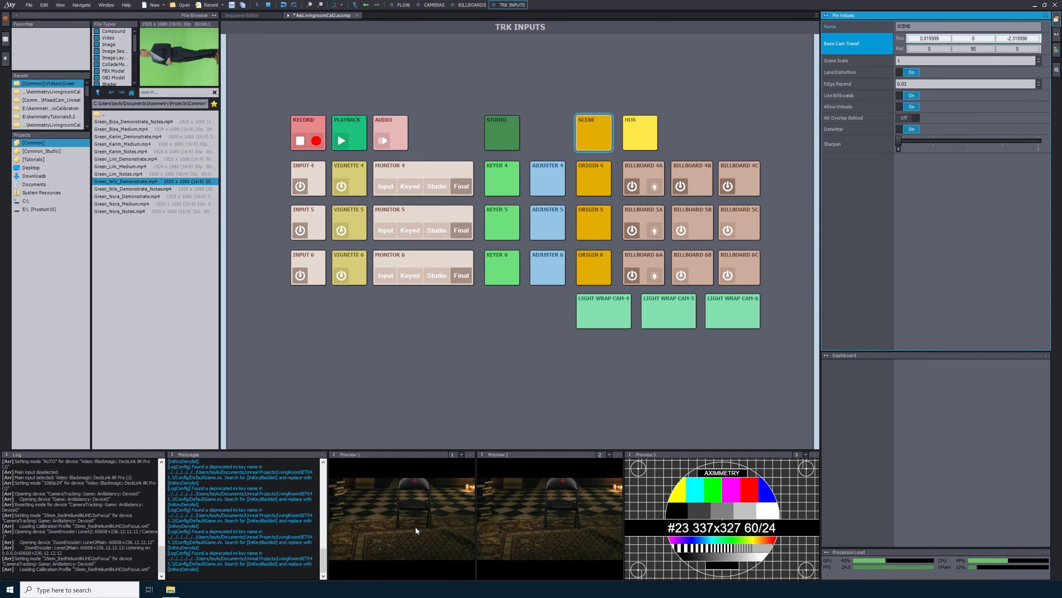
Step: Switch on BILLBOARD 4A's highlight and set SCENE's base camera X position to about 1.24
left_click(653, 187)
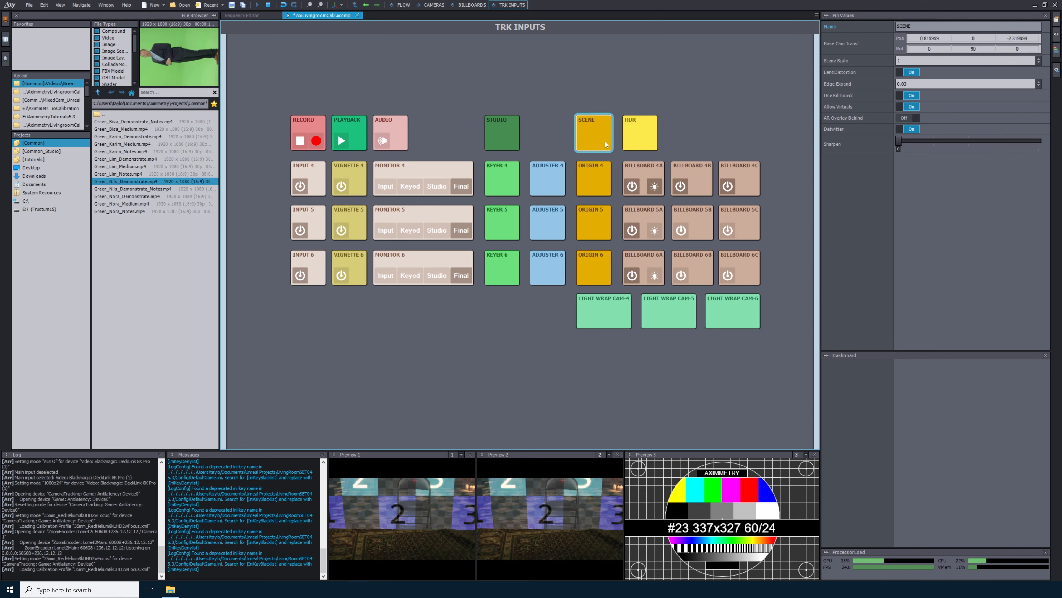
left_click(927, 39)
key("Up")
key("Up")
key("Down")
key("Up")
key("Up")
key("Up")
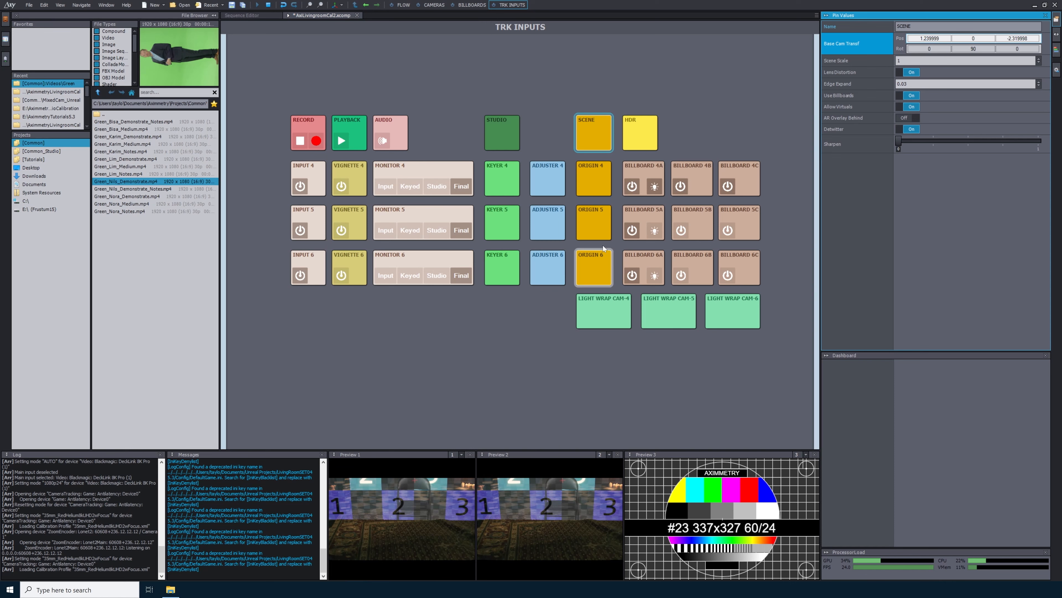
Step: Set BILLBOARD 4A's X position to about -1.76
left_click(647, 171)
left_click_drag(932, 121, 931, 198)
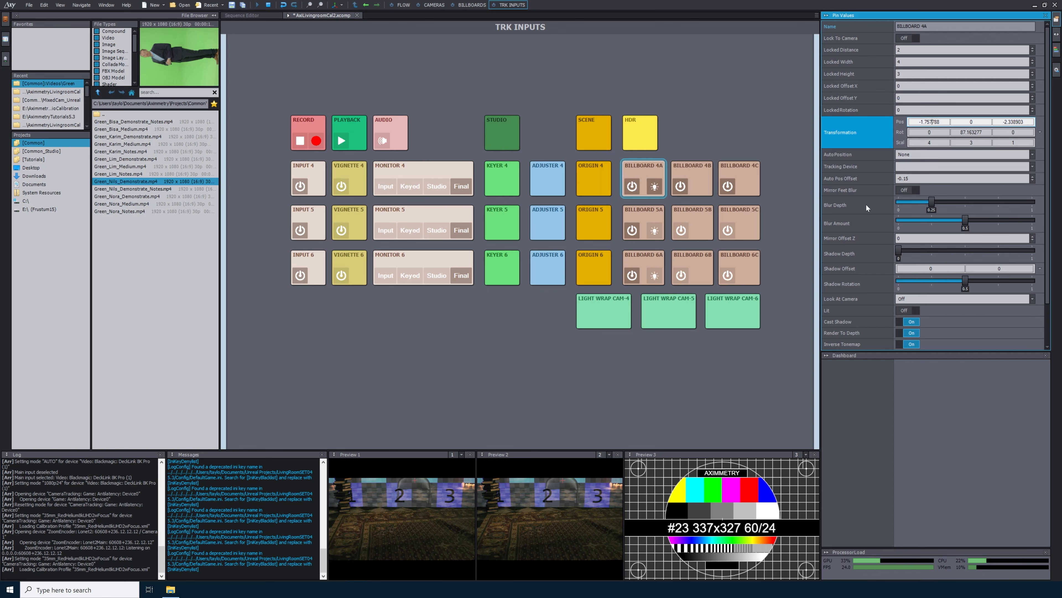
Step: Set SCENE's base camera position to about X -0.44 and Z -2.48, and switch off BILLBOARD 4A's highlight
left_click(595, 125)
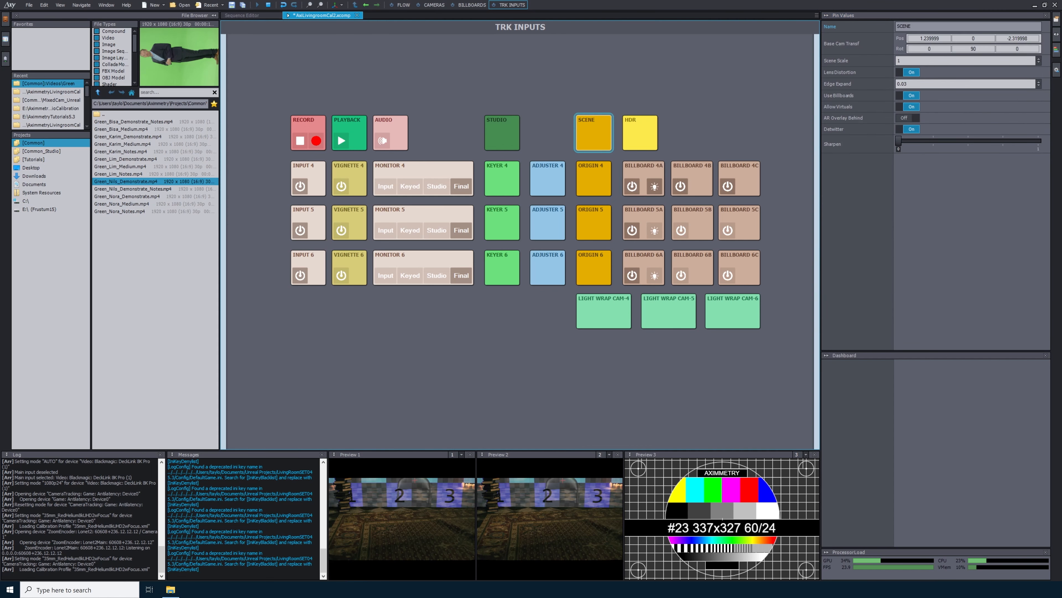
scroll(1015, 38, "down", 20)
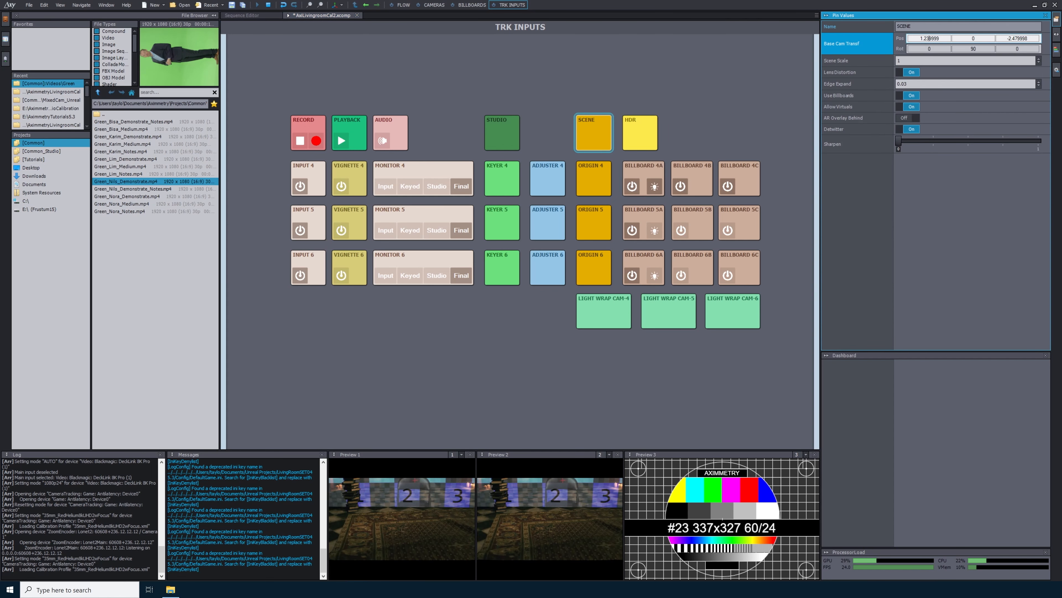
scroll(929, 38, "up", 13)
scroll(929, 38, "down", 20)
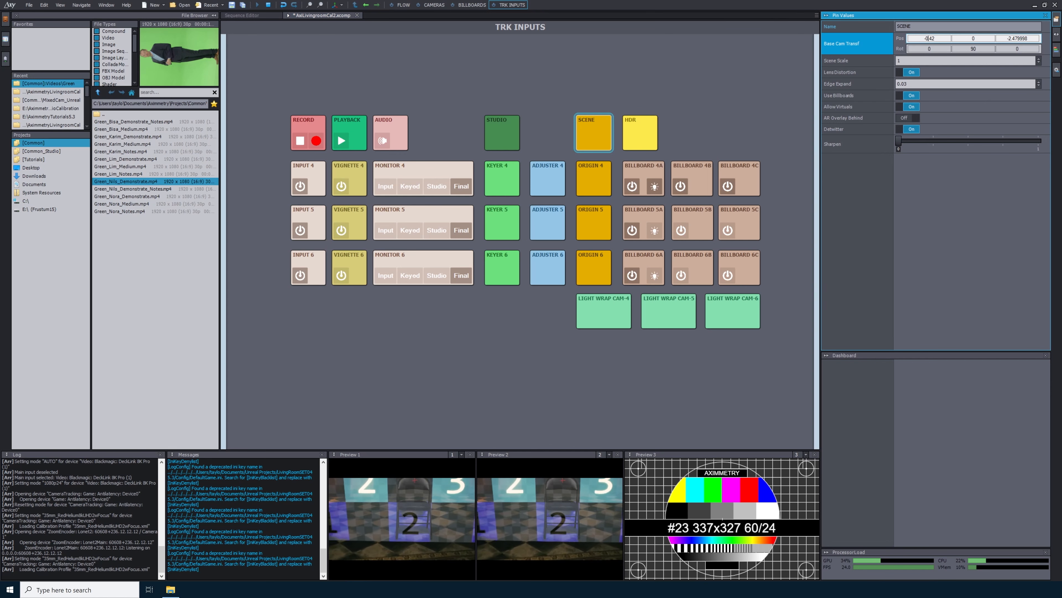
scroll(928, 38, "up", 6)
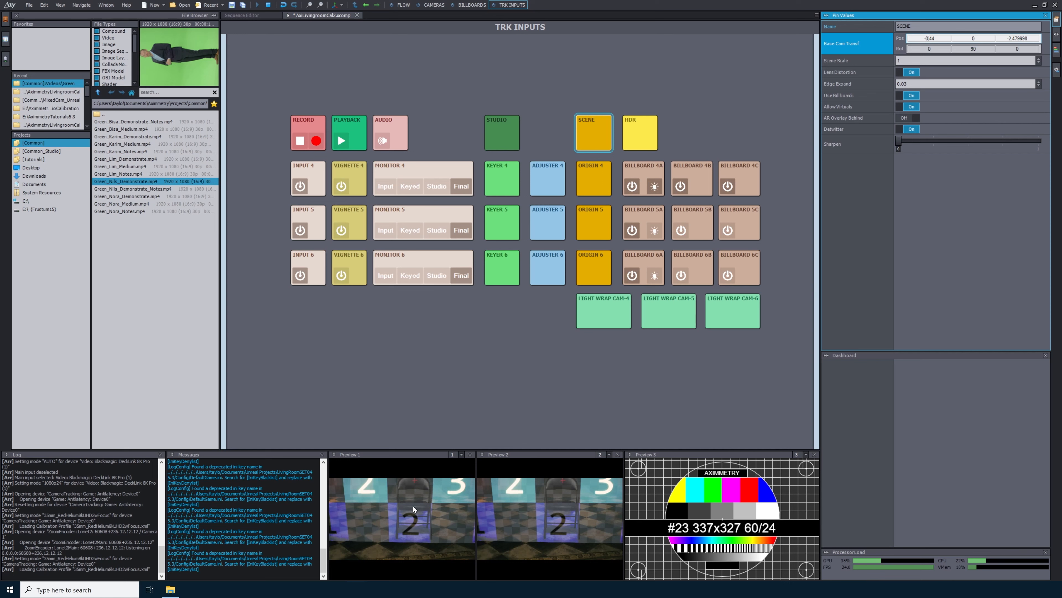
left_click(654, 187)
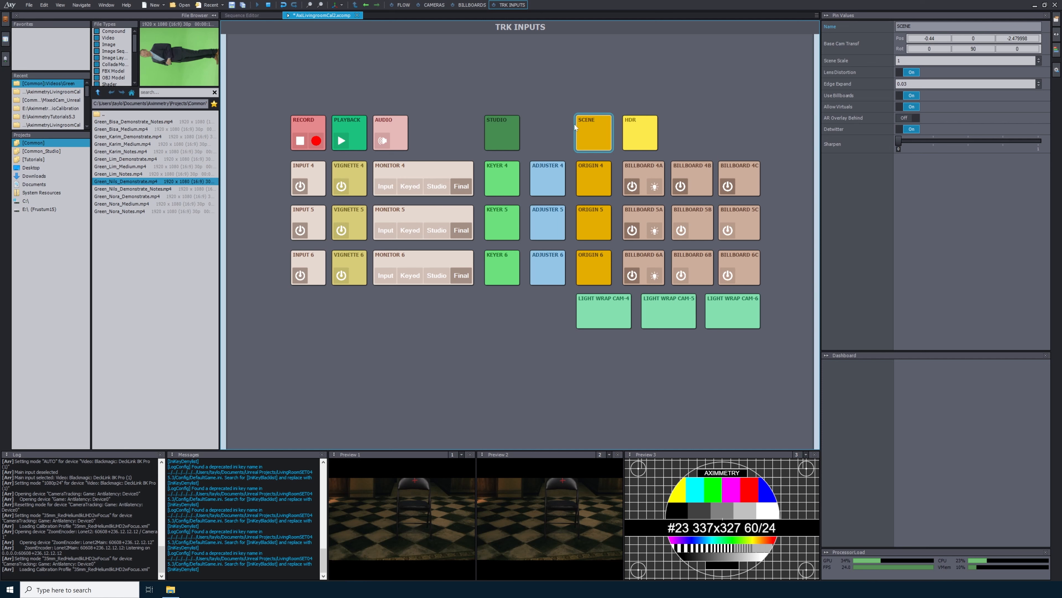
Step: Set ADJUSTER 4's Brightness to 0.5
left_click(548, 179)
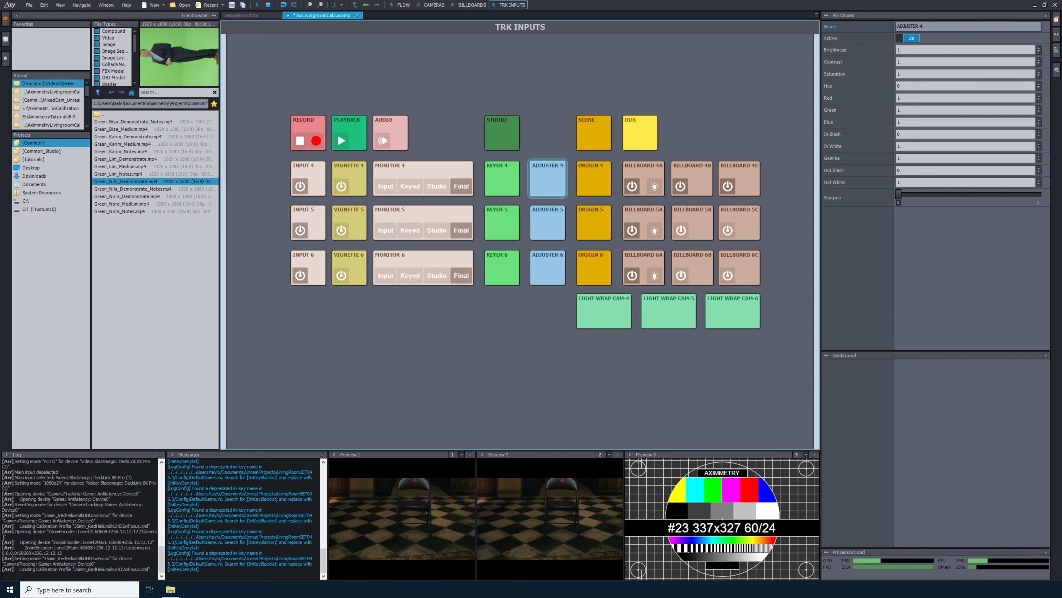
left_click(901, 50)
type(".5")
key("Return")
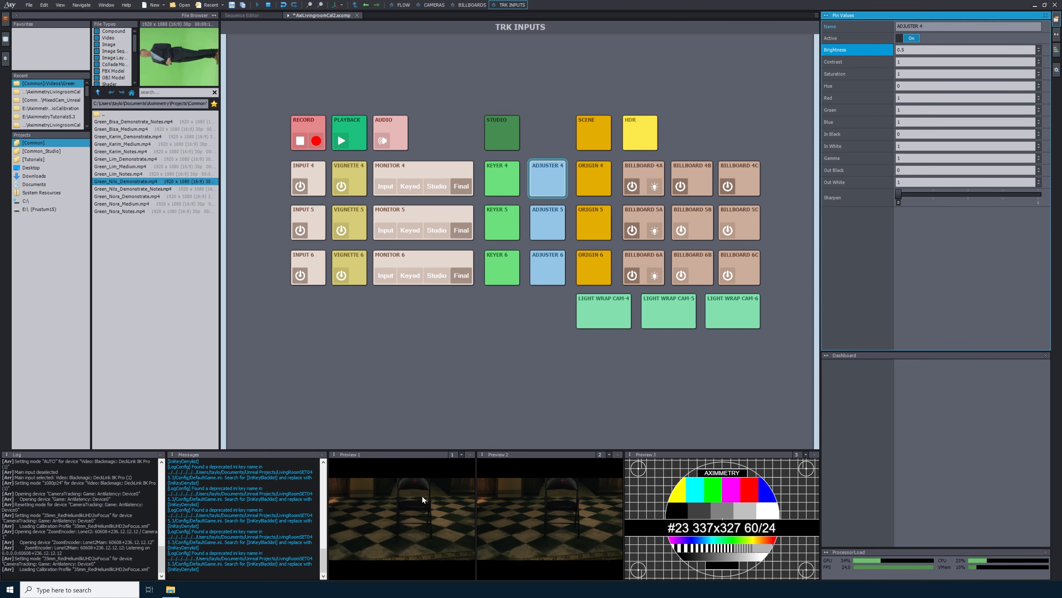
Step: Set ADJUSTER 4's Brightness to 1
double_click(902, 50)
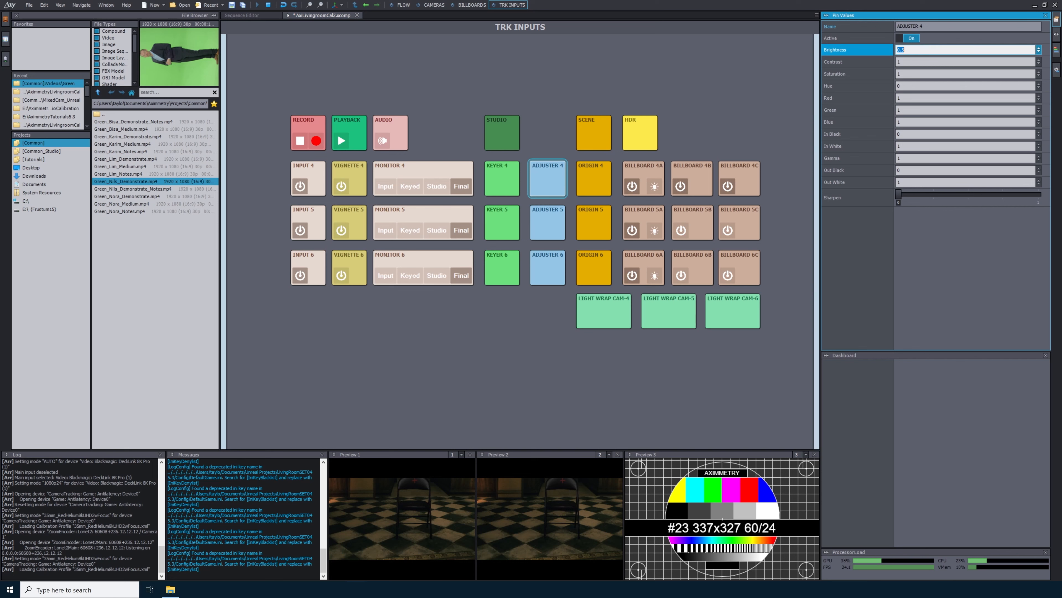
type("1")
key("Return")
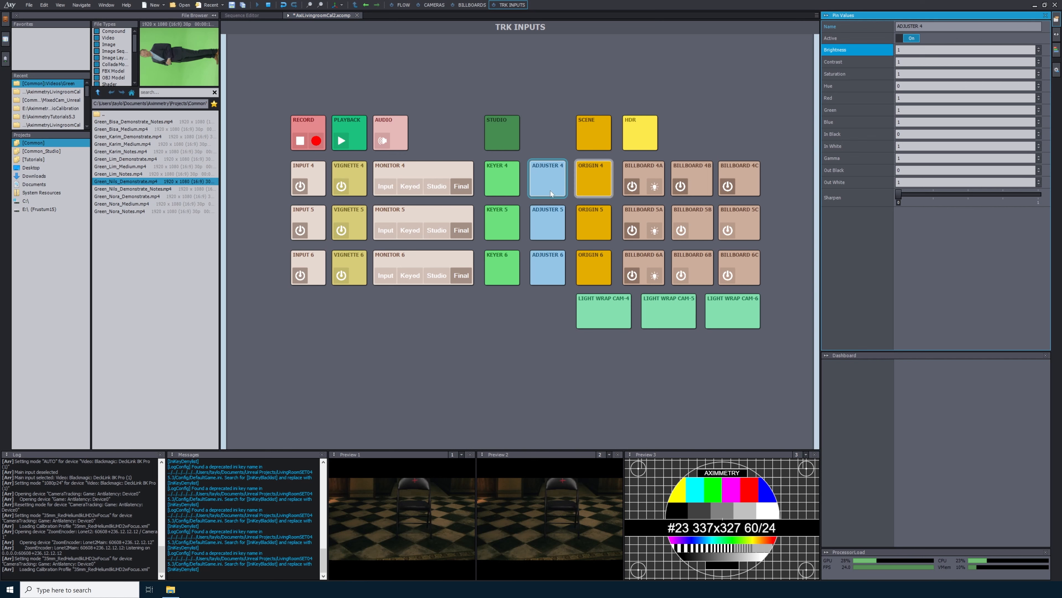
Step: Switch on the Lit option for BILLBOARD 4A
left_click(641, 172)
scroll(877, 209, "down", 5)
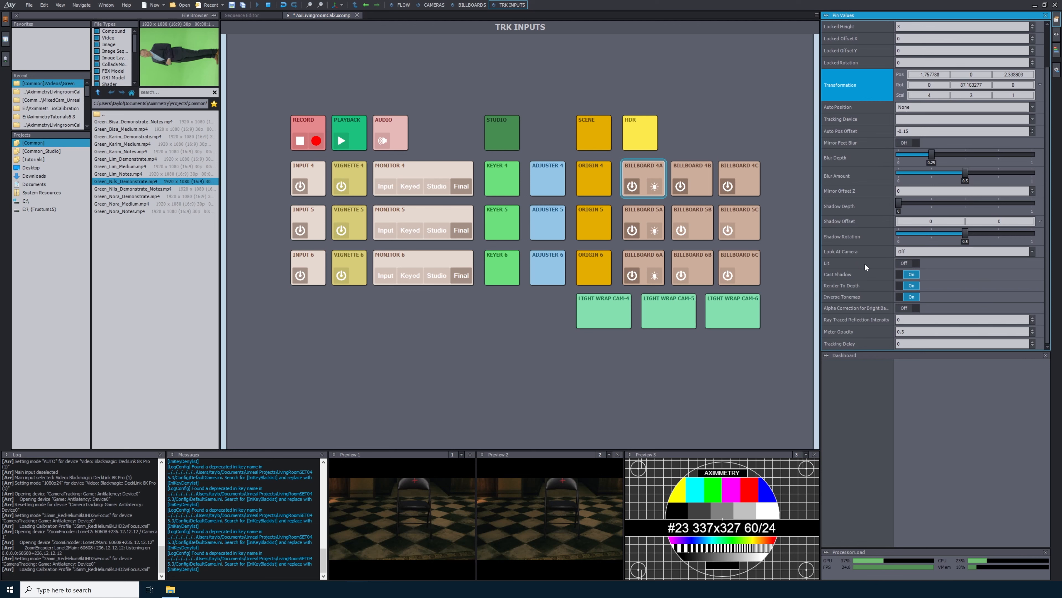
left_click(907, 264)
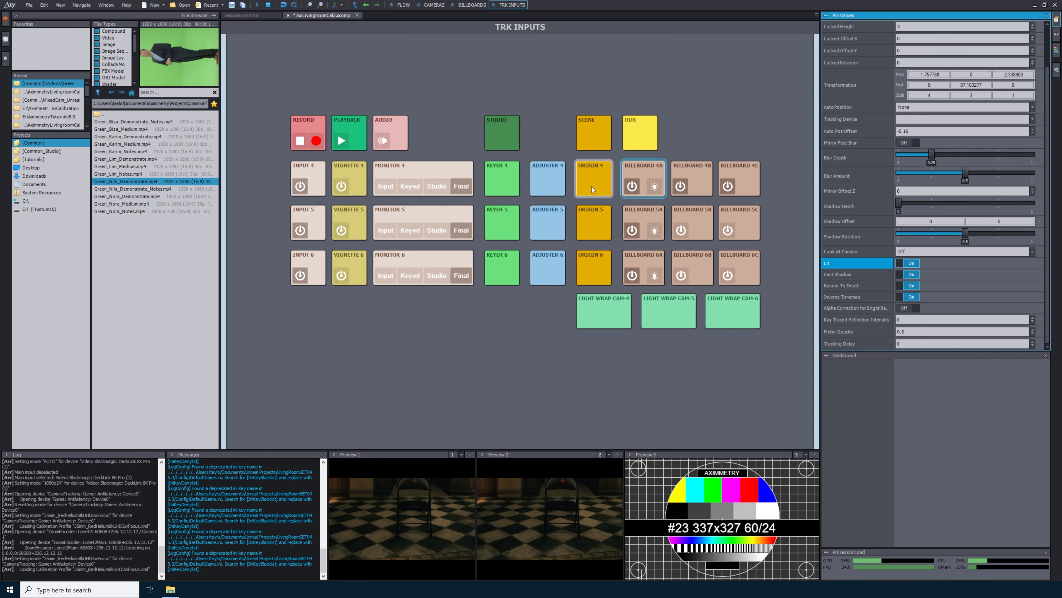
Step: Switch SCENE's Use Billboards option off and back on to compare the rendered preview
left_click(589, 145)
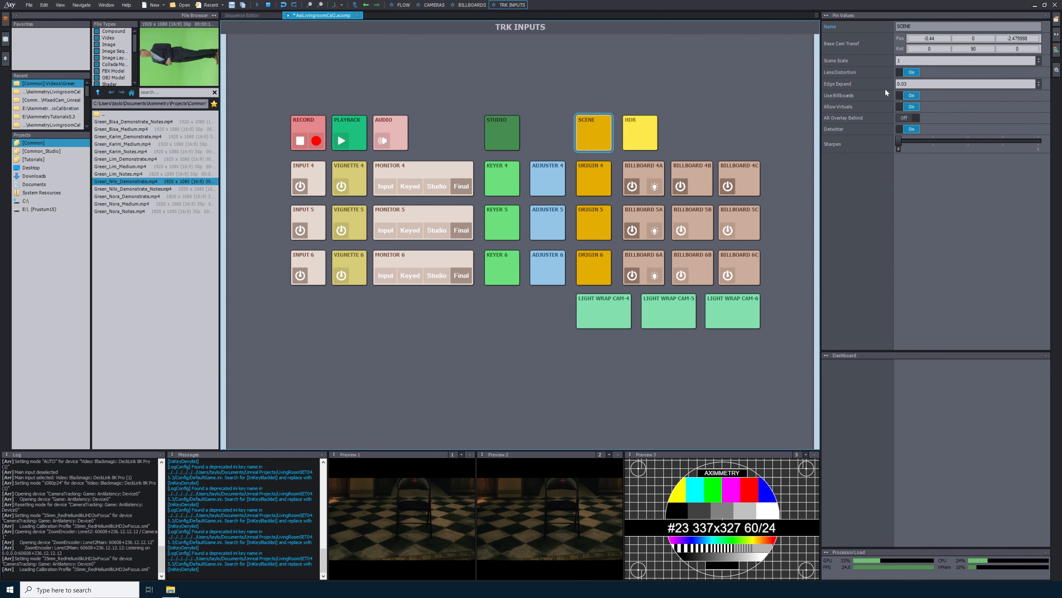
left_click(910, 96)
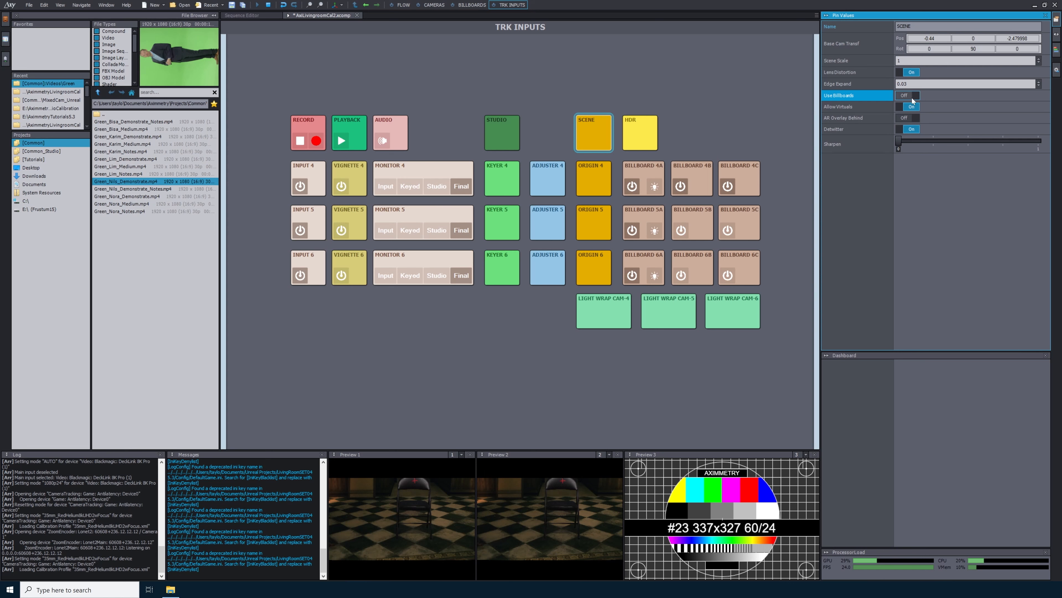
left_click(905, 96)
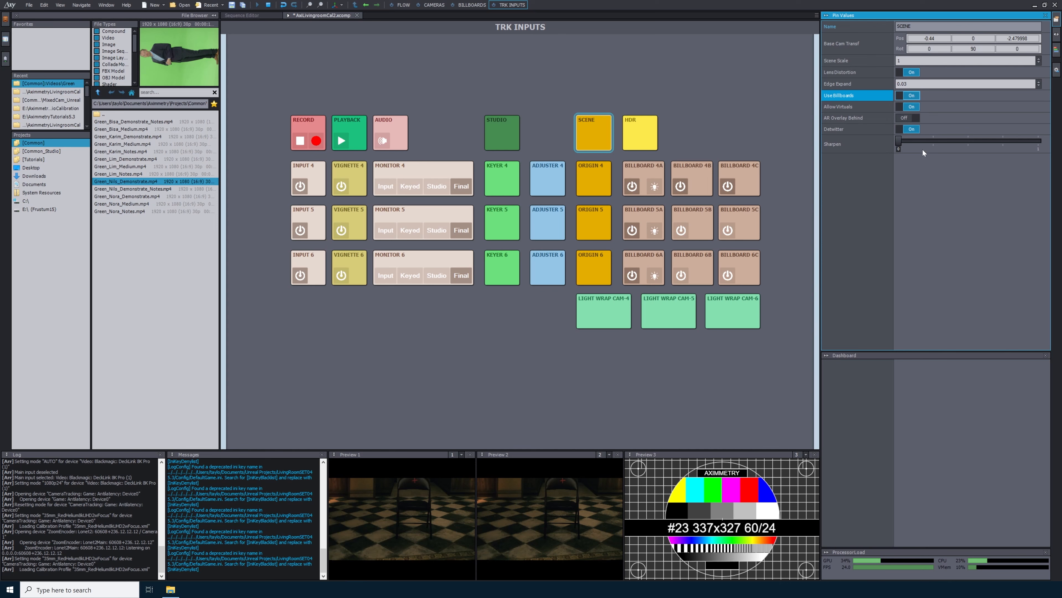
Step: Switch BILLBOARD 4A's Render To Depth off and back on, and examine its Cast Shadow, Inverse Tonemap and Alpha Correction options
left_click(648, 174)
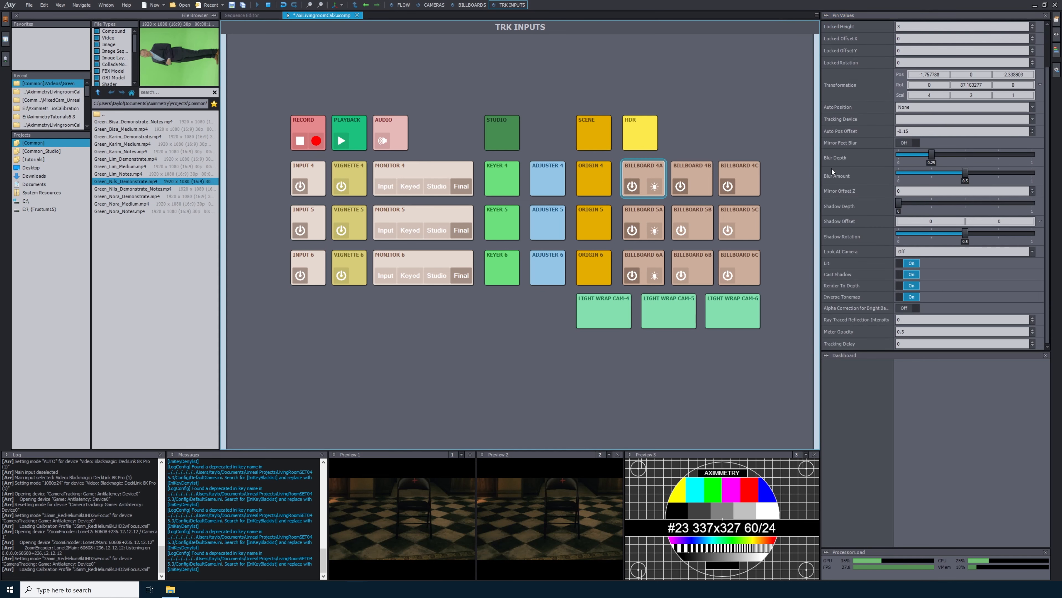
left_click(838, 276)
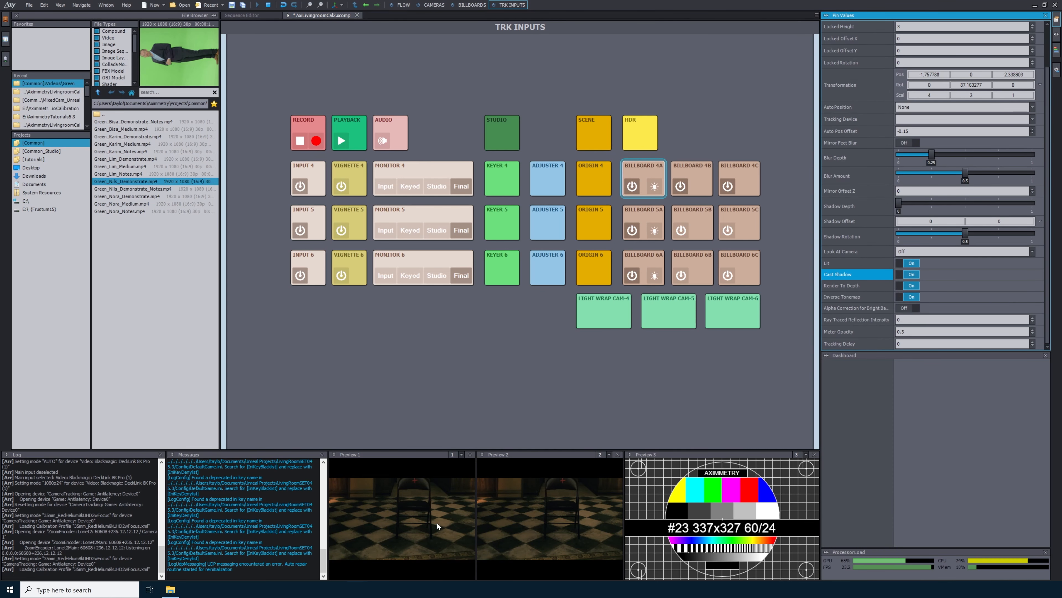
left_click(841, 286)
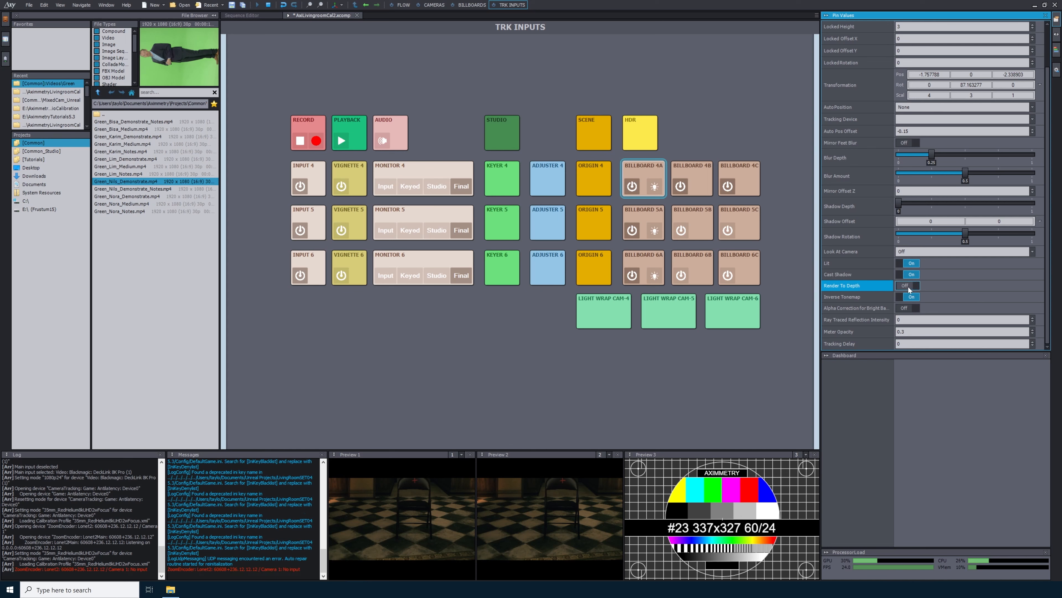
left_click(846, 298)
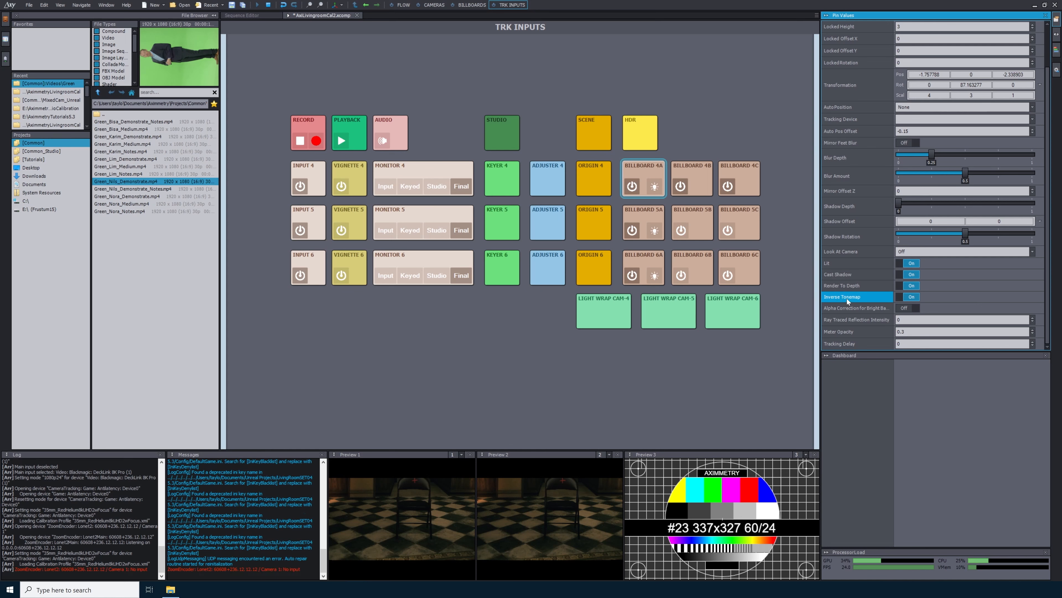
left_click(909, 296)
left_click(876, 308)
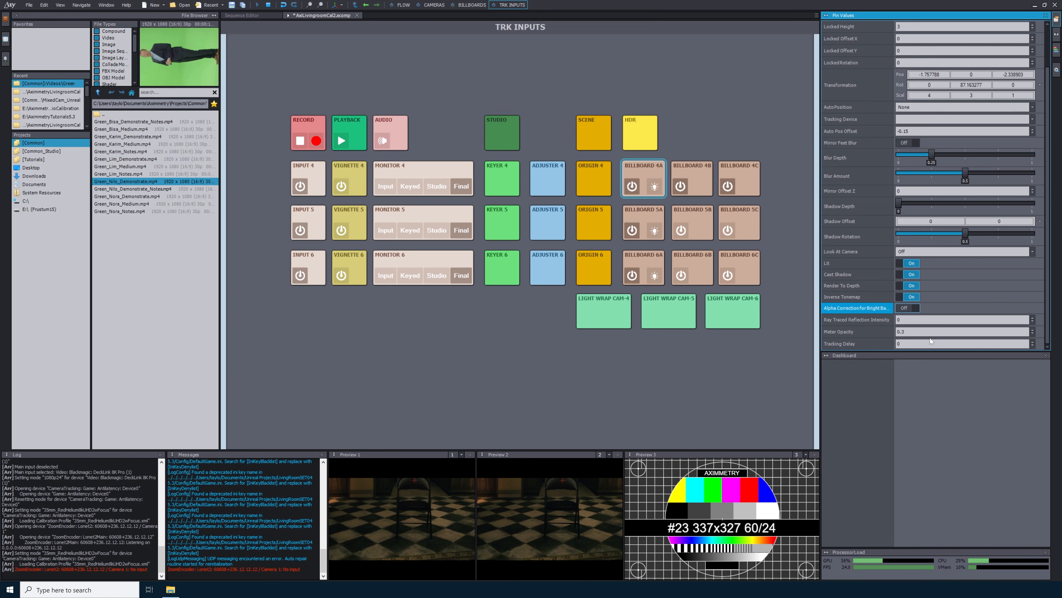
scroll(869, 311, "up", 3)
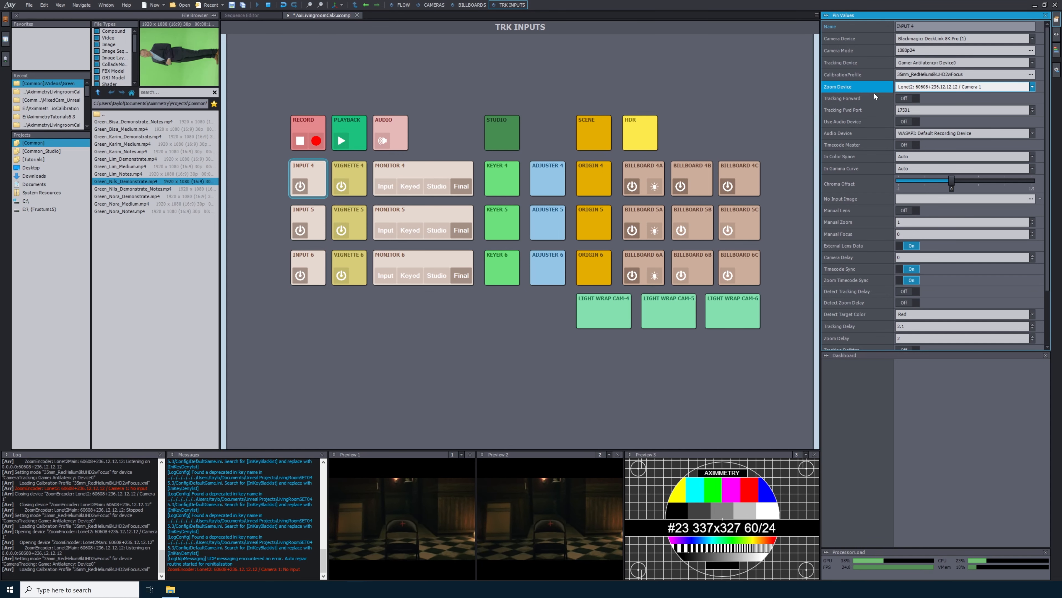
Step: Return to the compound's root flow view and save the compound
left_click(460, 82)
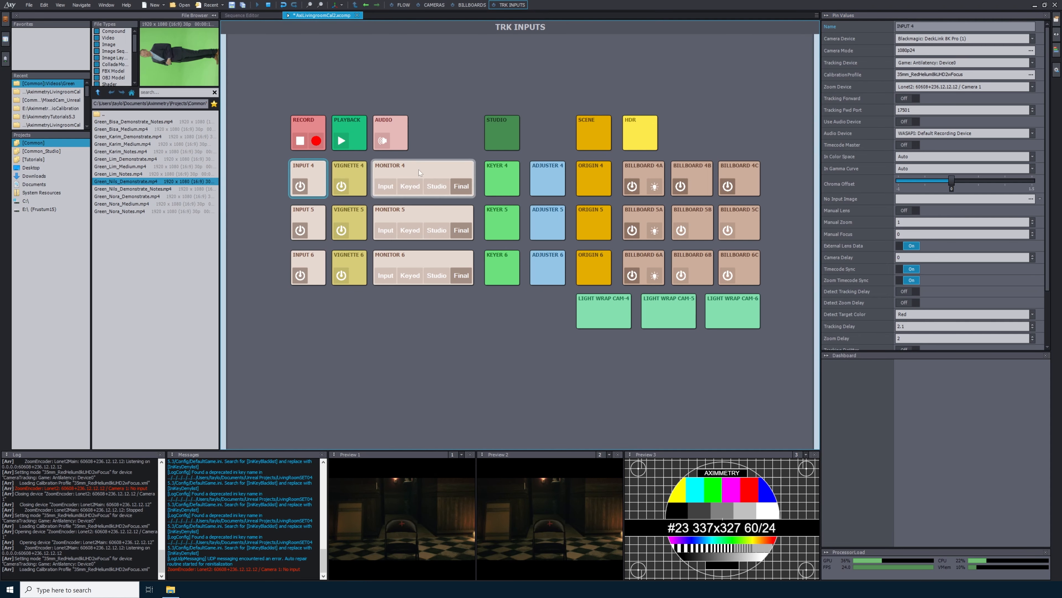
left_click(399, 6)
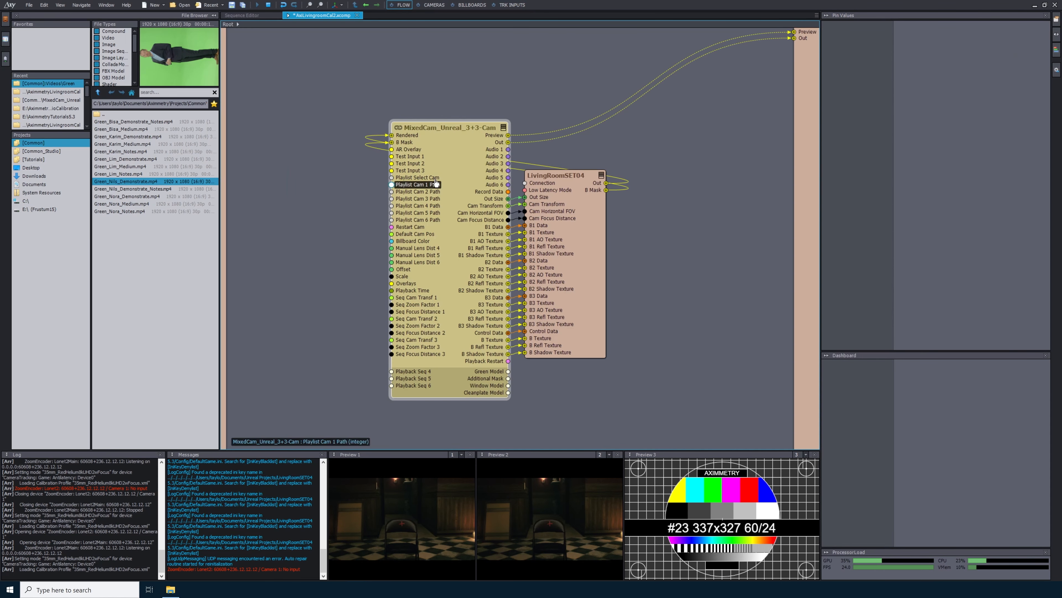
left_click(244, 6)
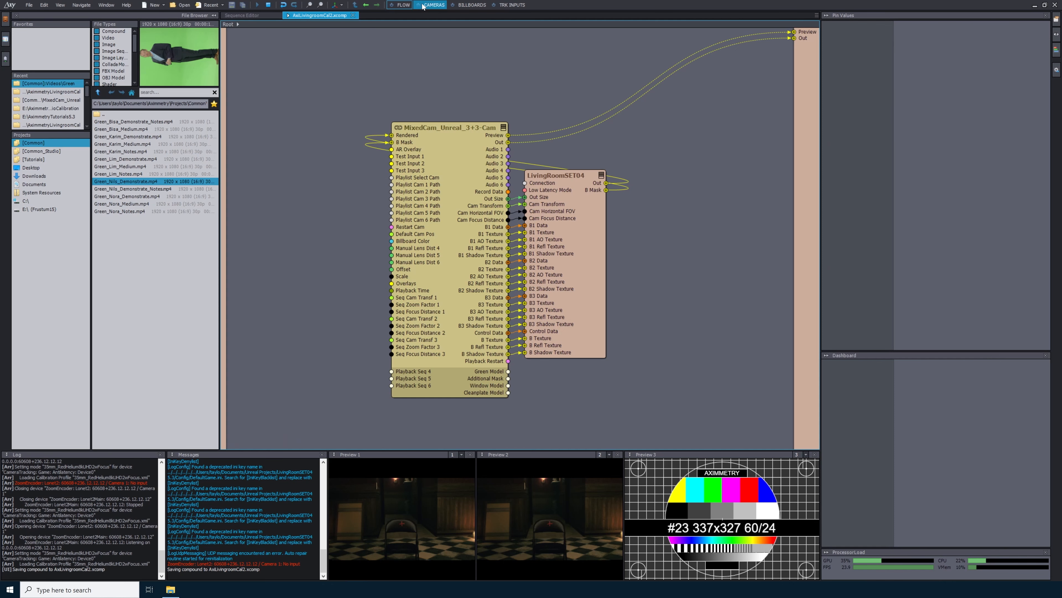
Step: Look over the CAMERAS and BILLBOARDS control boards, and close the program
left_click(432, 5)
left_click(455, 6)
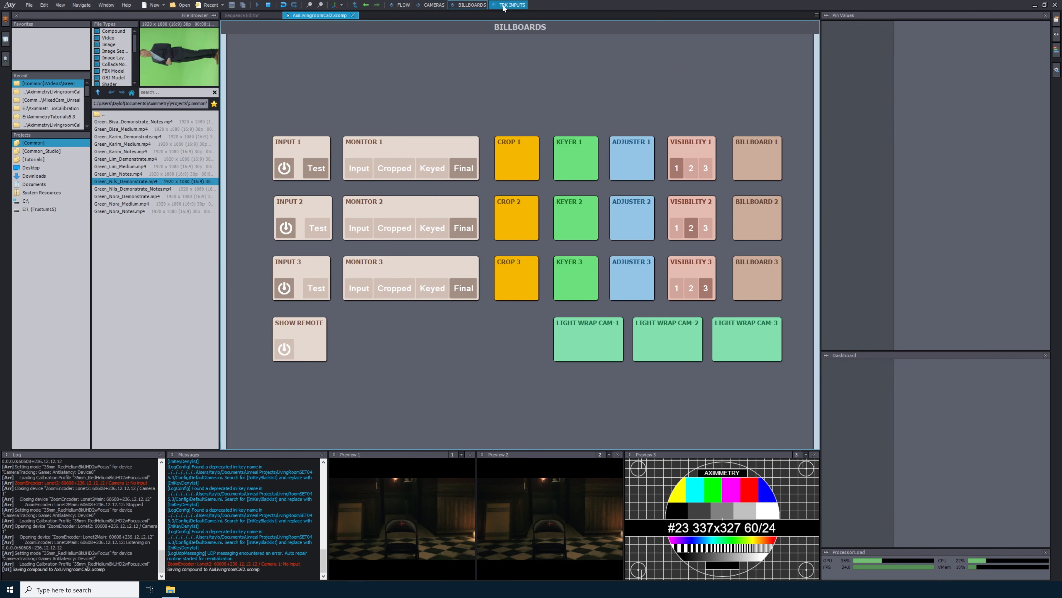
left_click(435, 6)
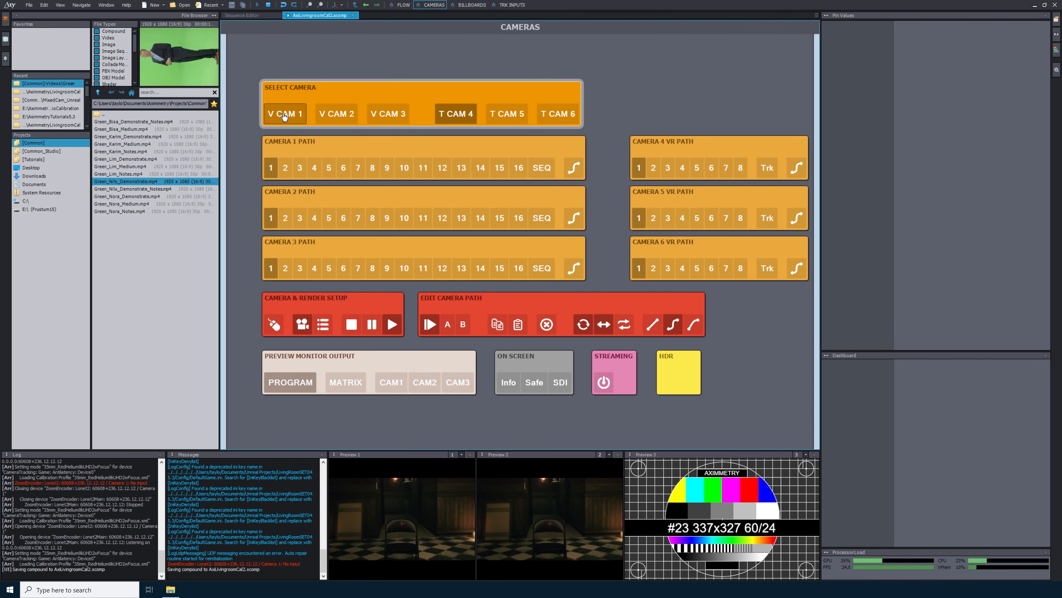
left_click(509, 5)
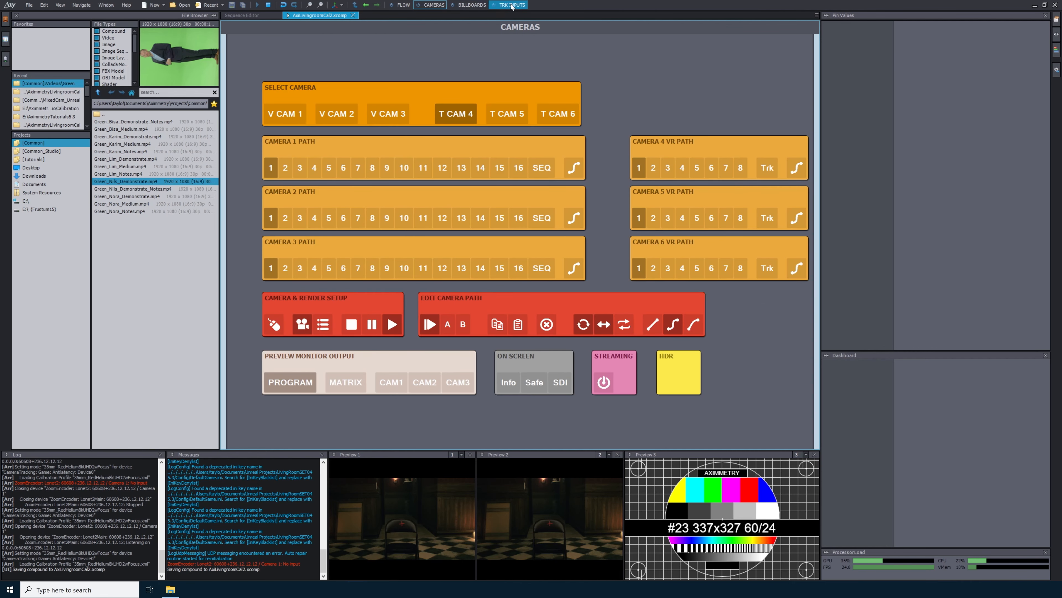
left_click(470, 6)
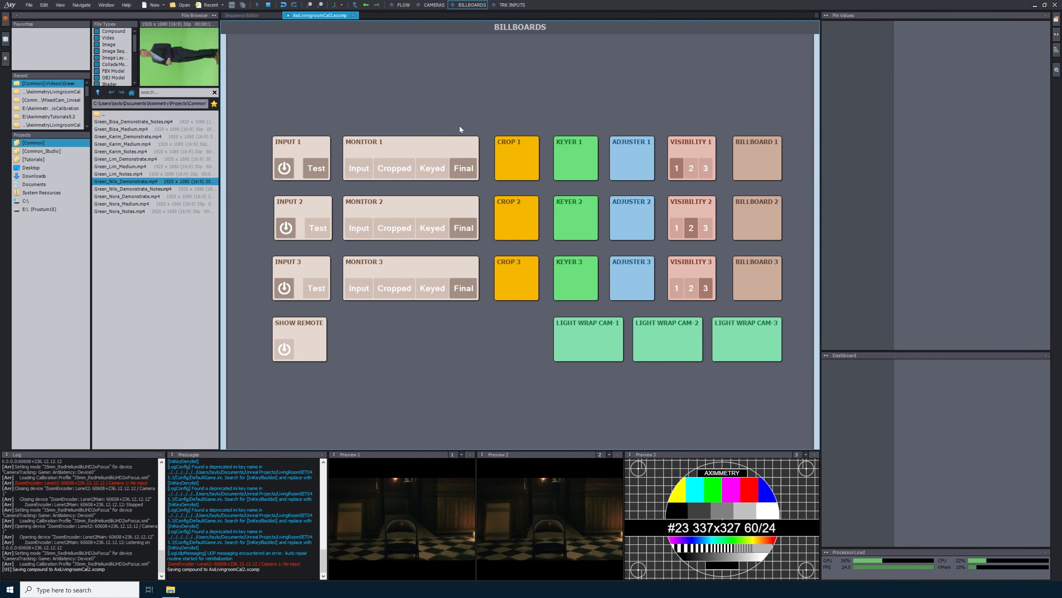
left_click(1056, 5)
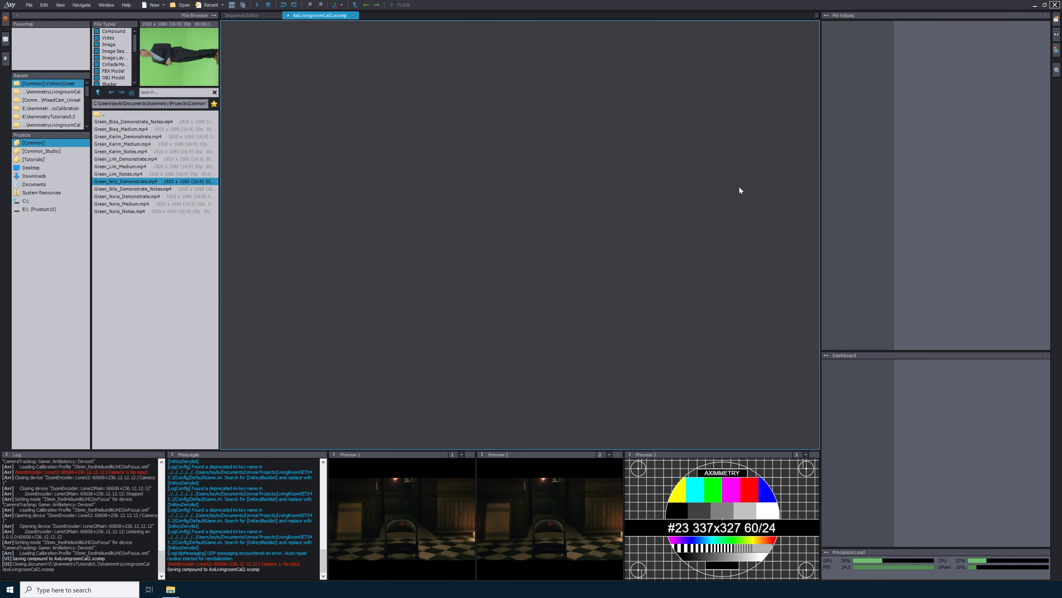